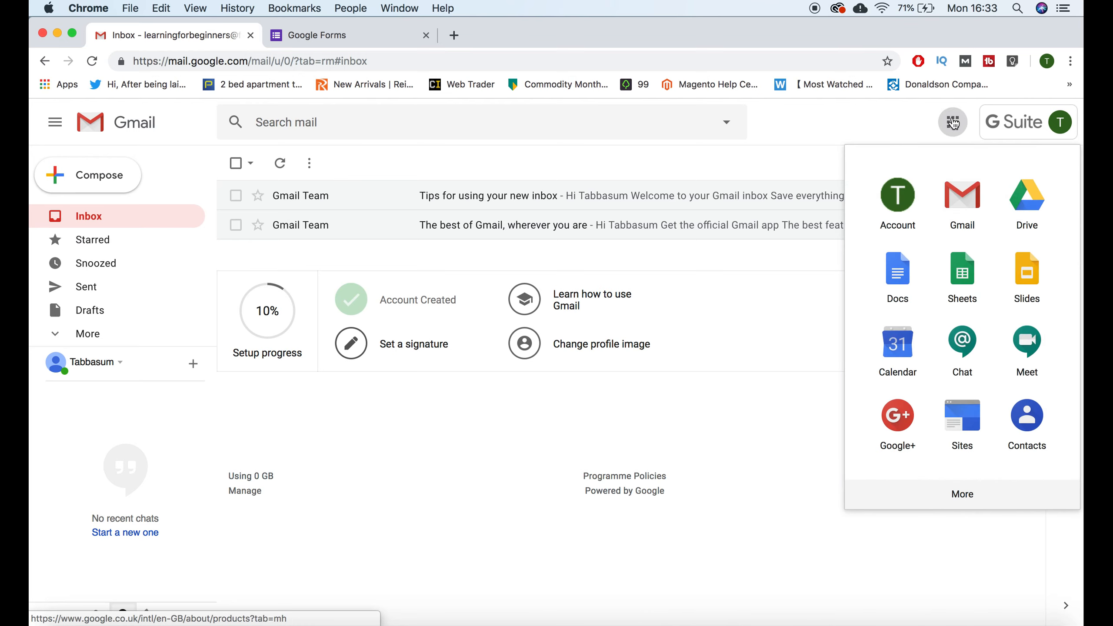
- Look through the list of Google apps for Forms and switch to the open Google Forms page
{"action": "scroll", "coordinate": [929, 384], "scroll_direction": "down", "scroll_amount": 5}
{"action": "scroll", "coordinate": [929, 387], "scroll_direction": "down", "scroll_amount": 3}
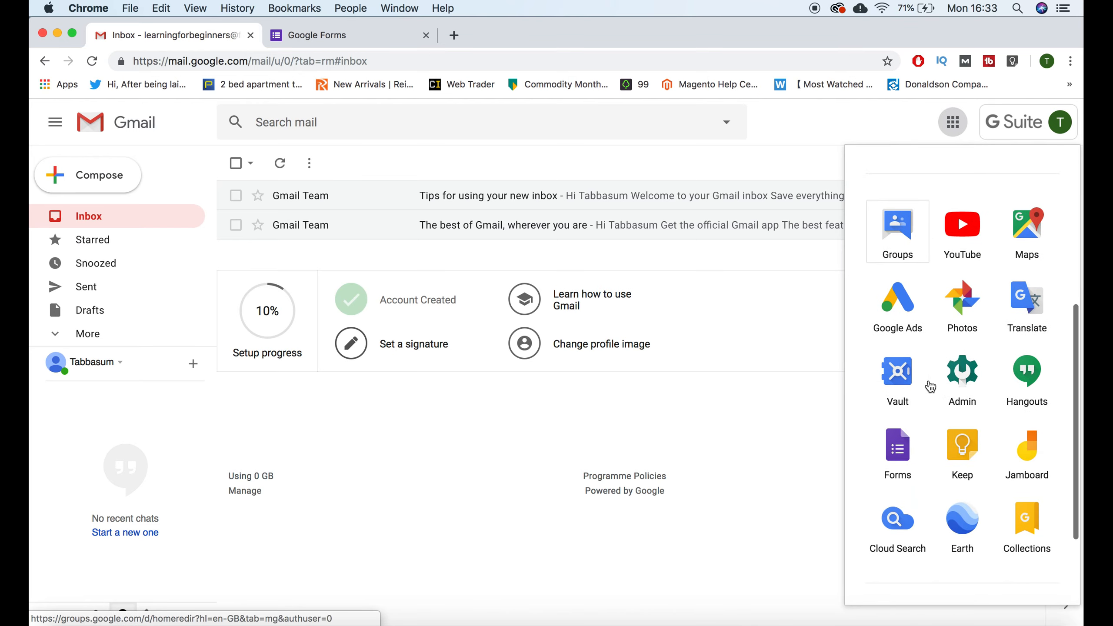
{"action": "left_click", "coordinate": [372, 34]}
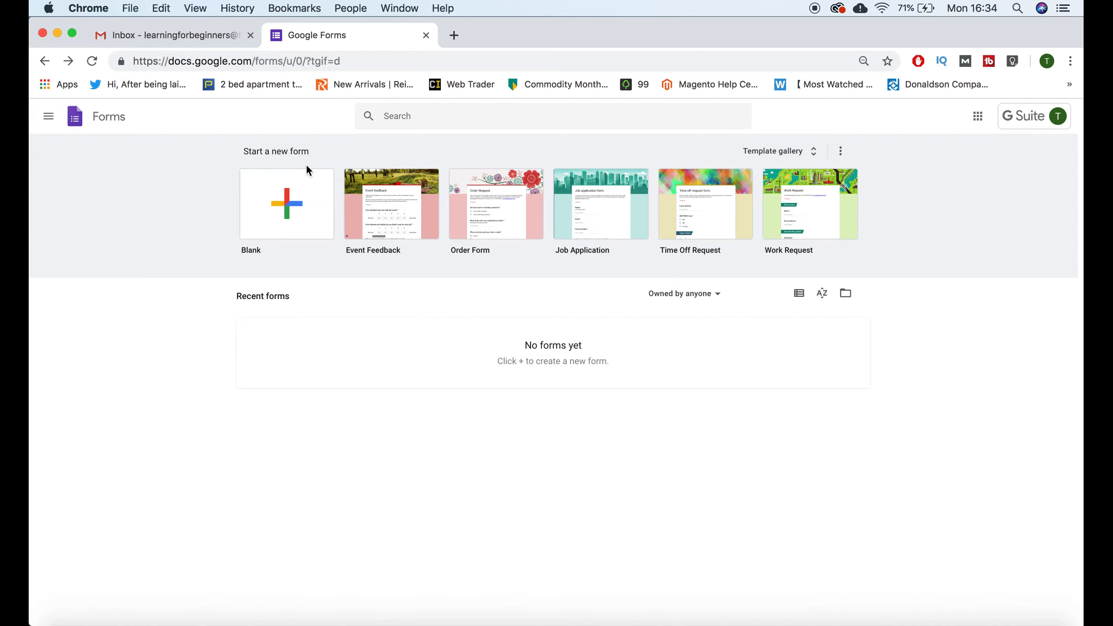
- View the form template gallery and return to the Forms home page
{"action": "left_click", "coordinate": [840, 153]}
{"action": "left_click", "coordinate": [841, 152]}
{"action": "left_click", "coordinate": [808, 153]}
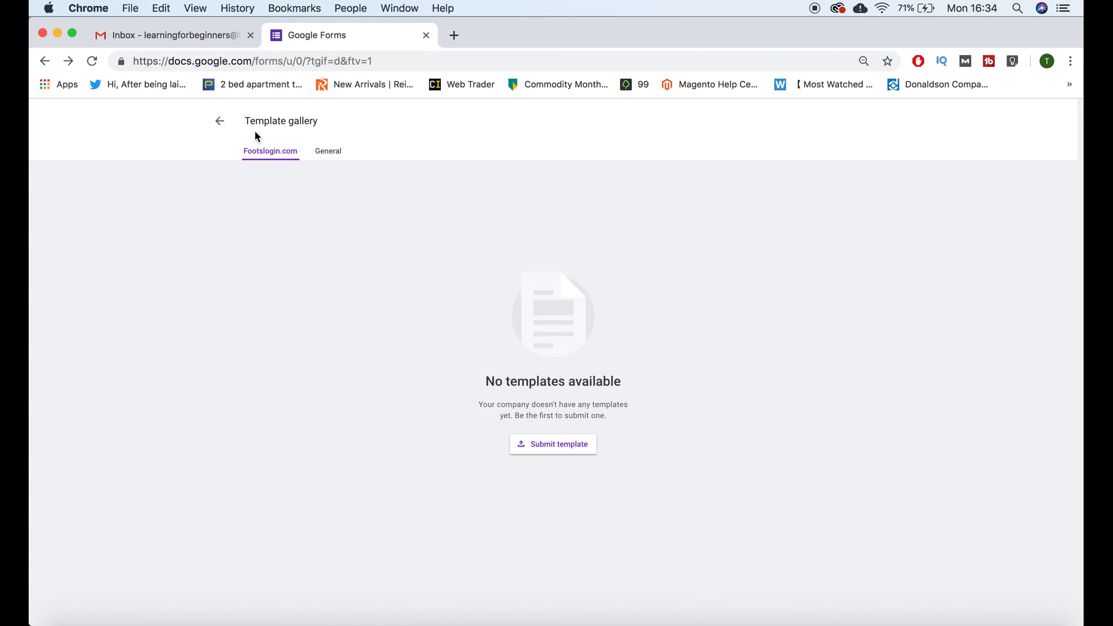
{"action": "left_click", "coordinate": [219, 121]}
{"action": "left_click", "coordinate": [65, 122]}
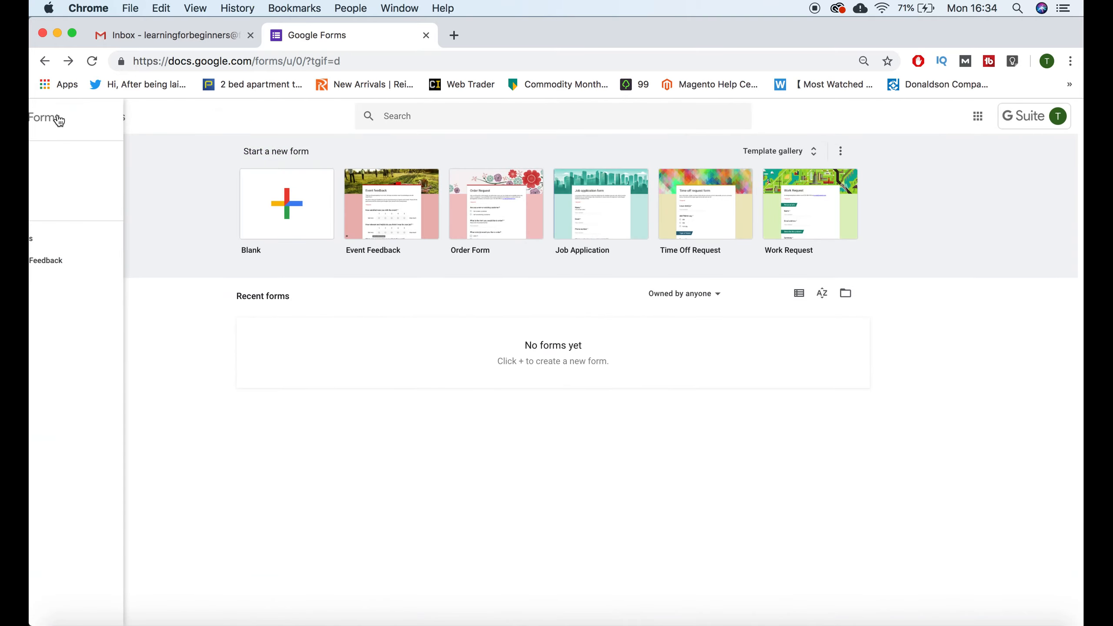
{"action": "left_click", "coordinate": [220, 211]}
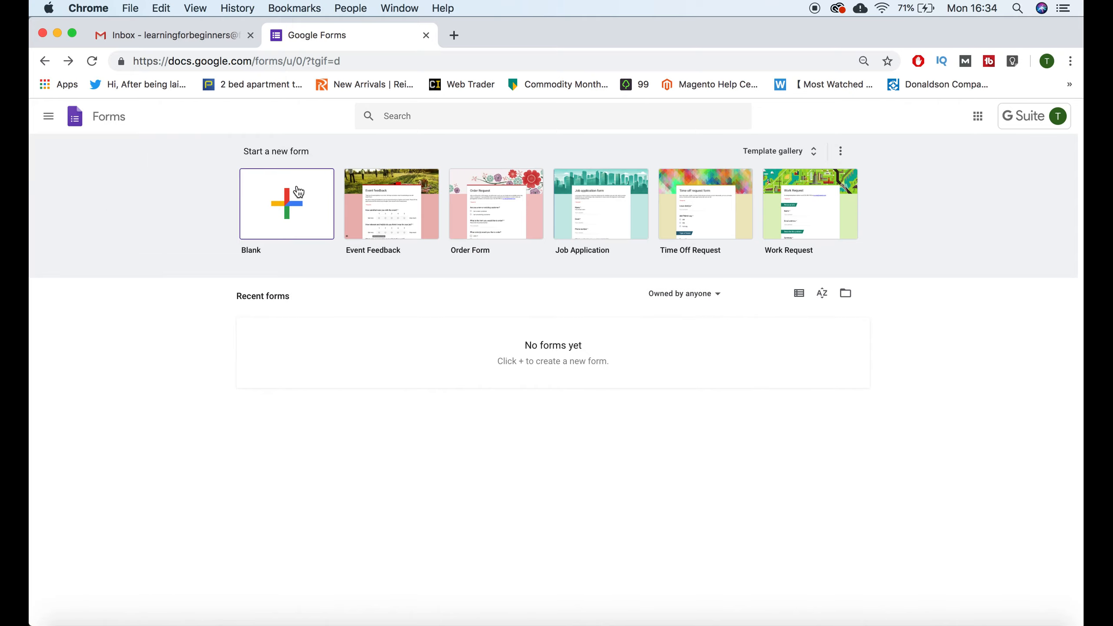
- Create a new blank form and place the cursor in its description field
{"action": "left_click", "coordinate": [298, 192]}
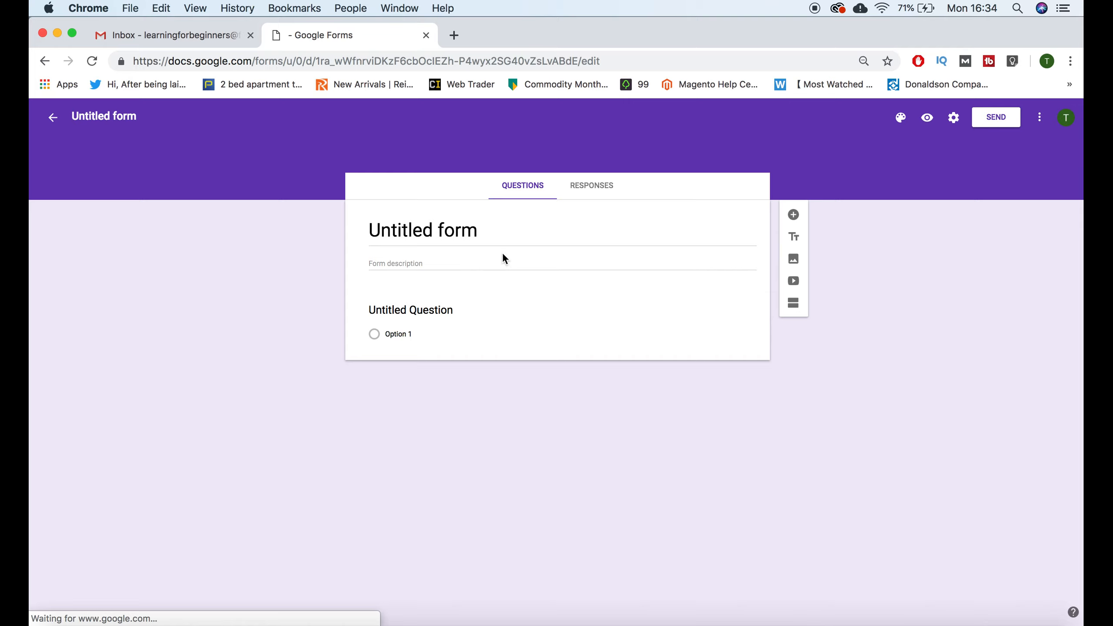
{"action": "left_click", "coordinate": [477, 233]}
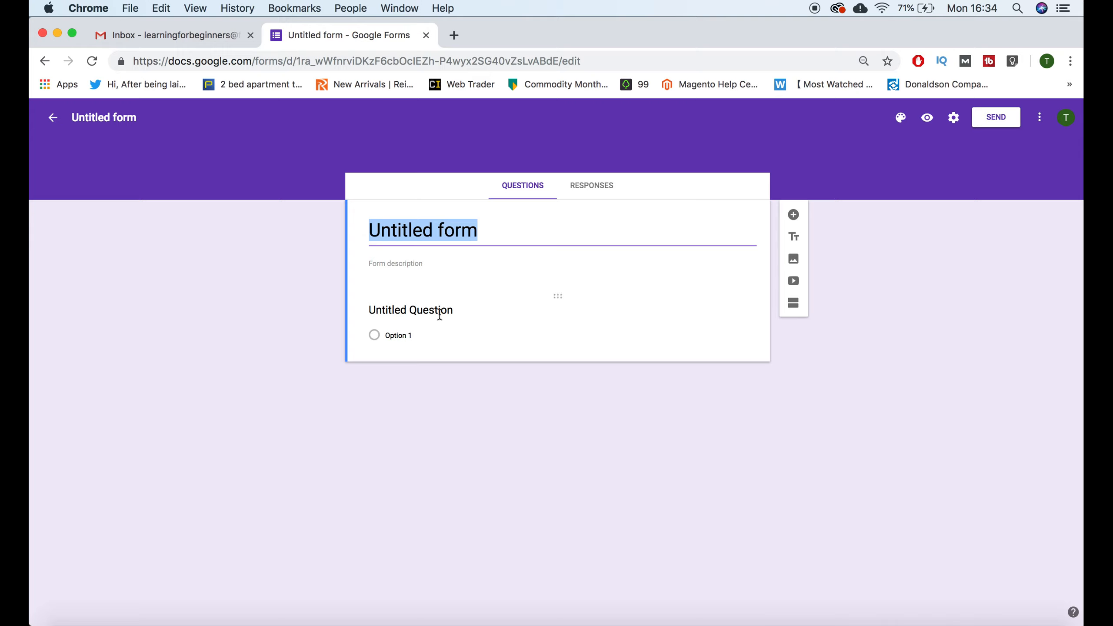
{"action": "left_click", "coordinate": [413, 259]}
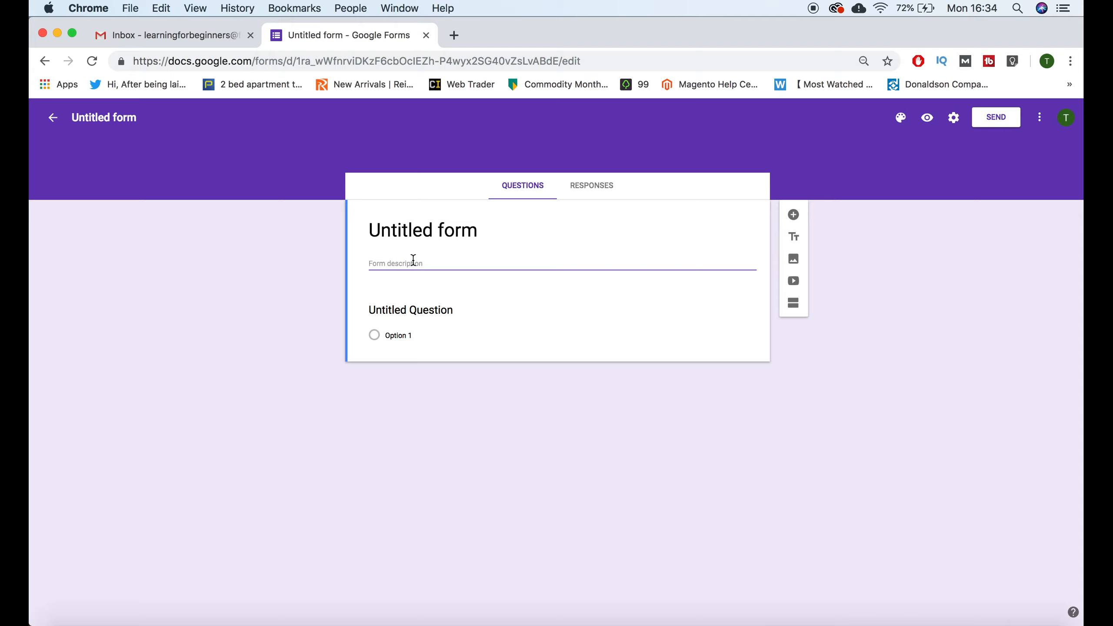
- Add a question reading 'Which fruit starts with letter "A"' and keep its type as Multiple choice
{"action": "left_click", "coordinate": [793, 215]}
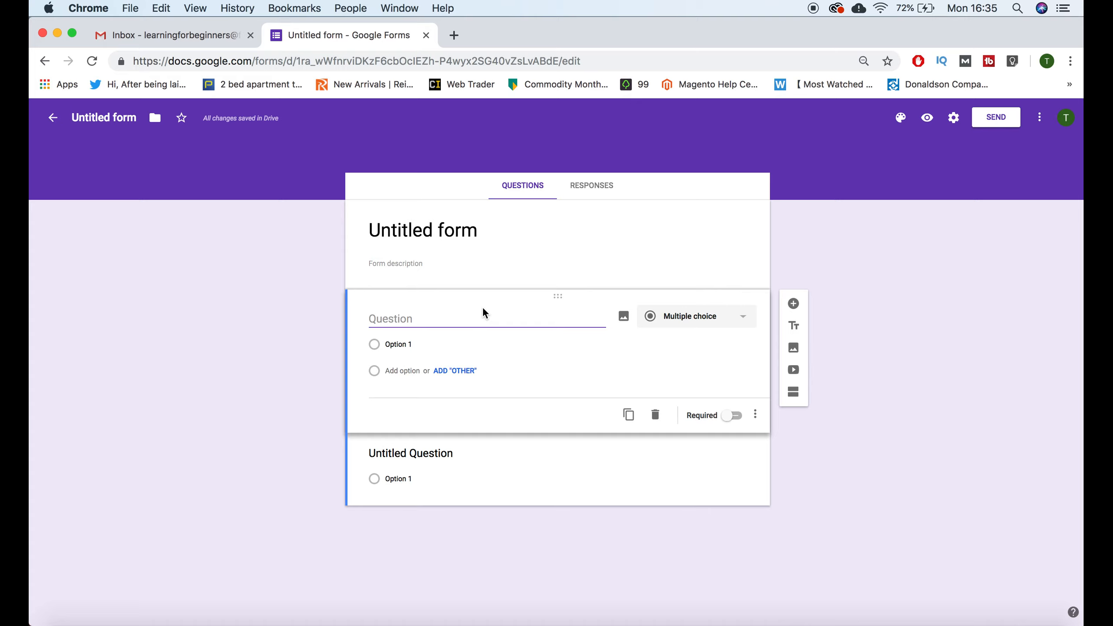
{"action": "type", "text": "Which fruit starts with letter \"A\""}
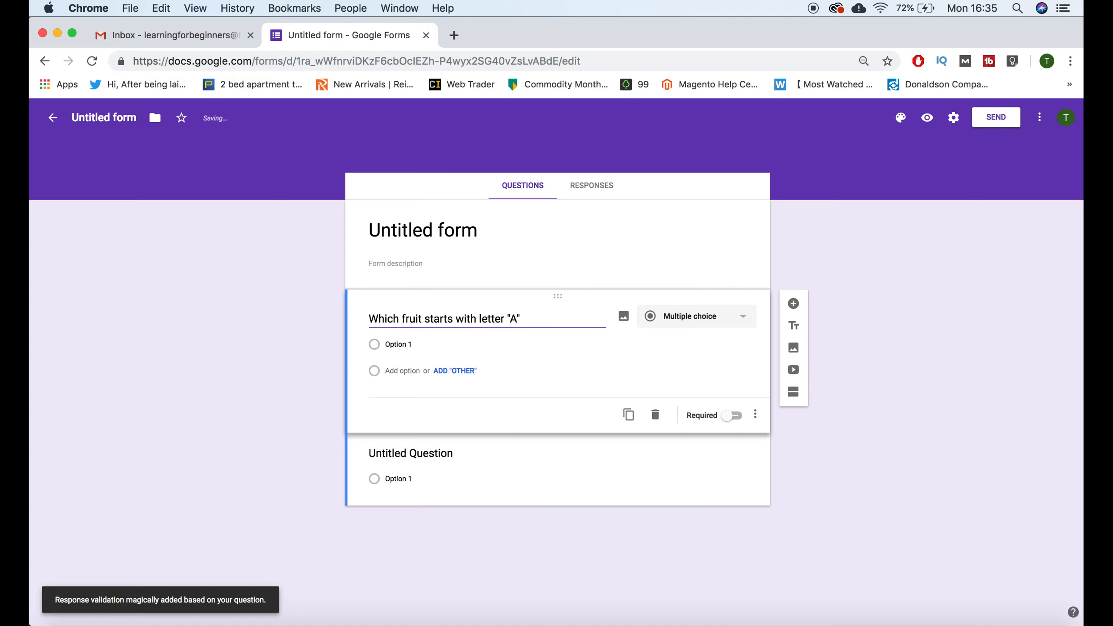
{"action": "left_click", "coordinate": [681, 315]}
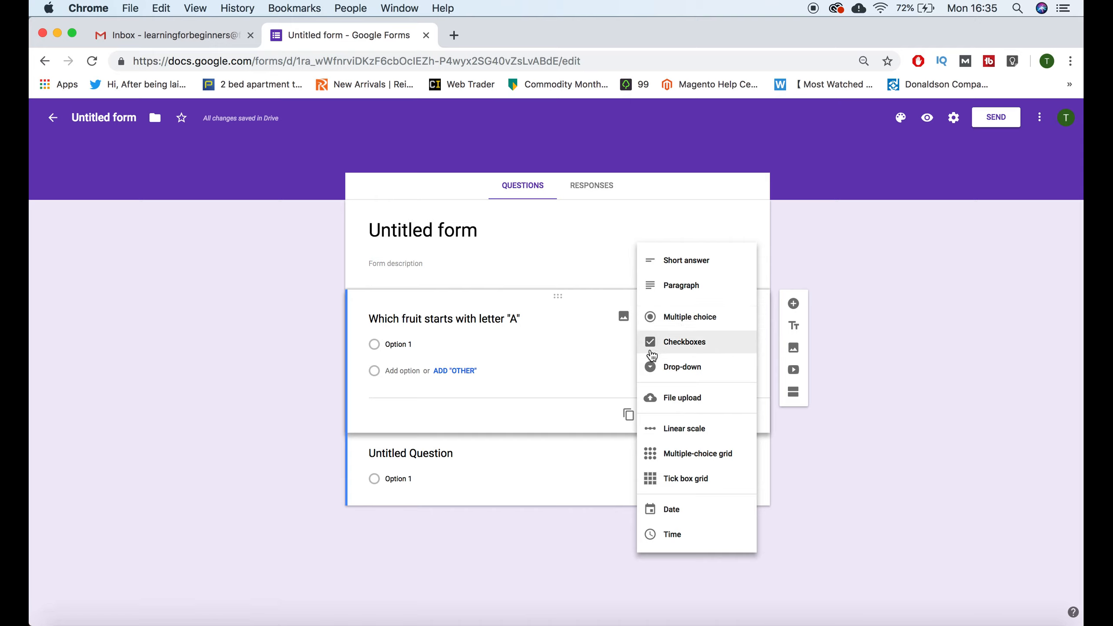
{"action": "left_click", "coordinate": [533, 365]}
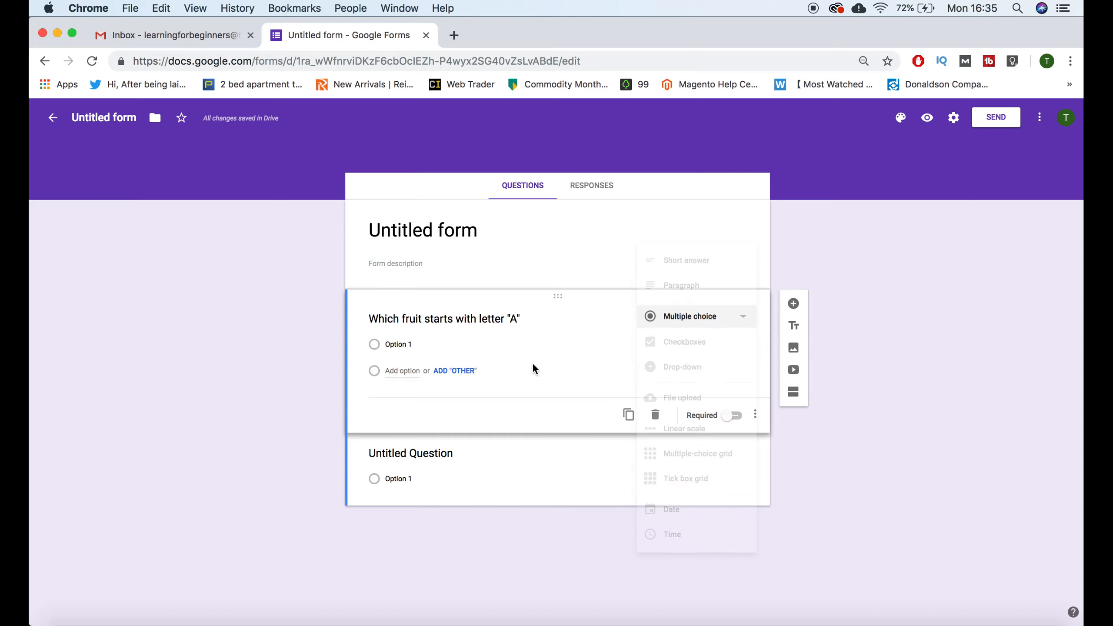
- Enter Apple and Banana as the two answer options of the fruit question
{"action": "left_click", "coordinate": [375, 346]}
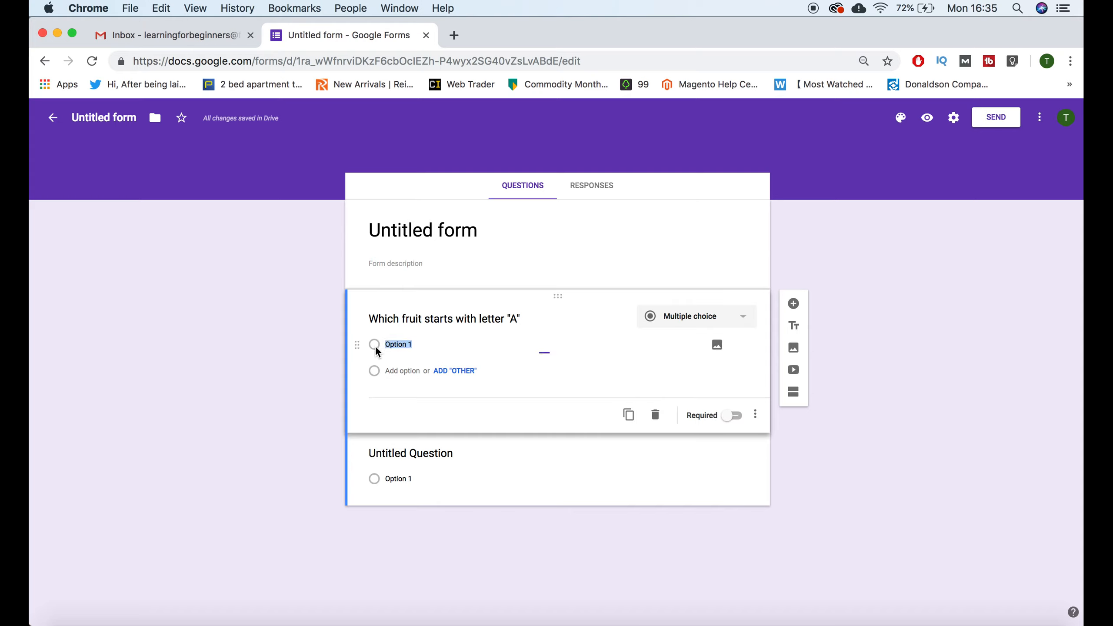
{"action": "type", "text": "Apple"}
{"action": "left_click", "coordinate": [414, 370]}
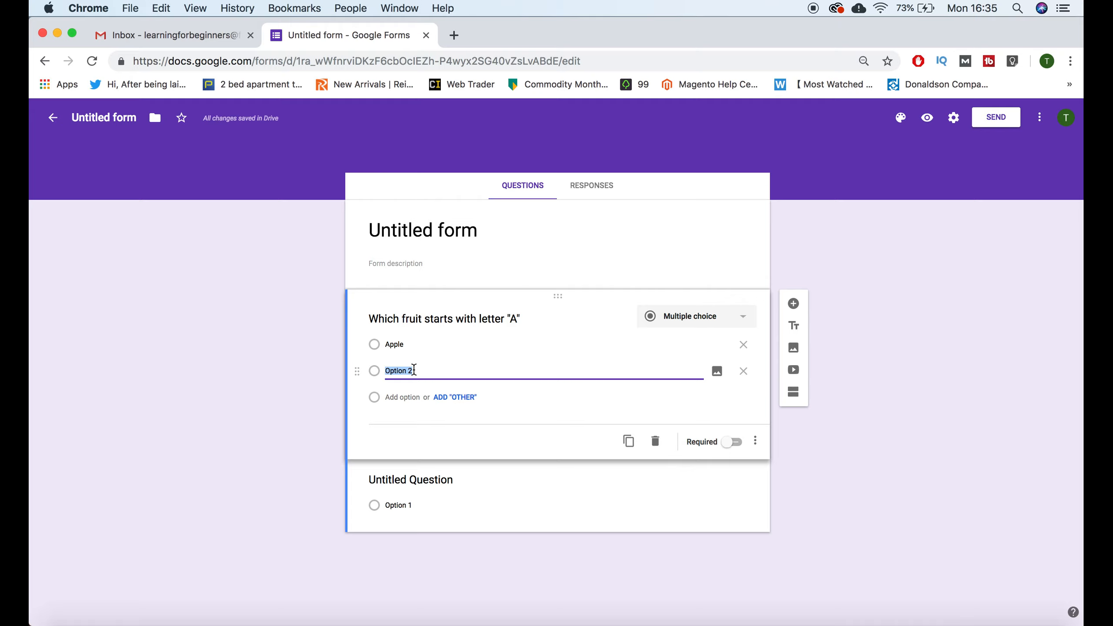
{"action": "type", "text": "Banana"}
- View the image insertion choices for the Banana option and close them without adding an image
{"action": "left_click", "coordinate": [717, 371]}
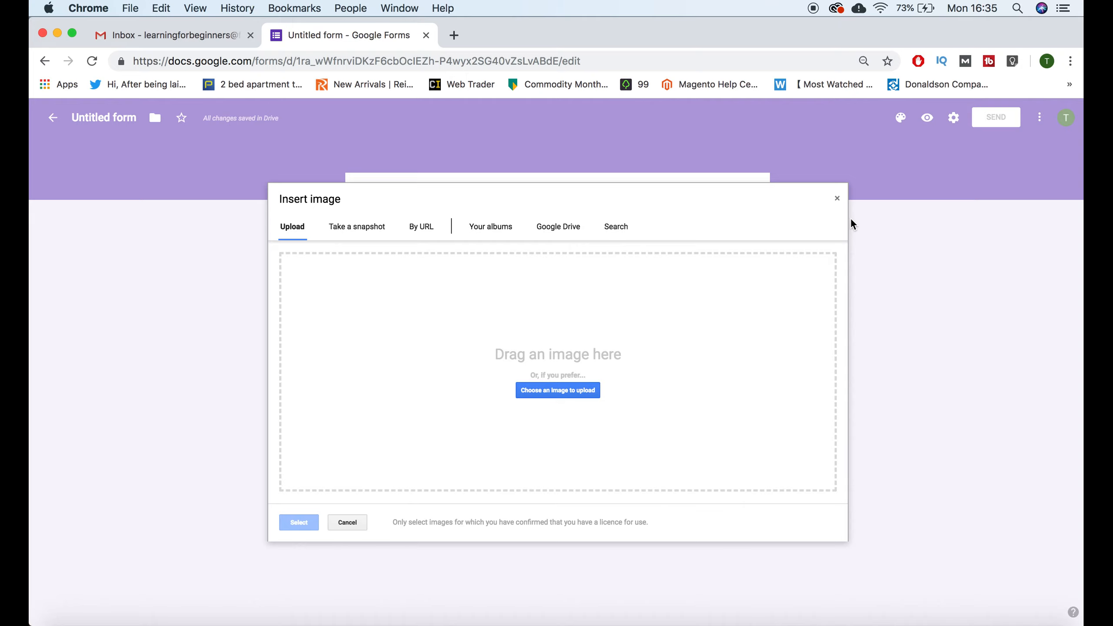
{"action": "left_click", "coordinate": [836, 198]}
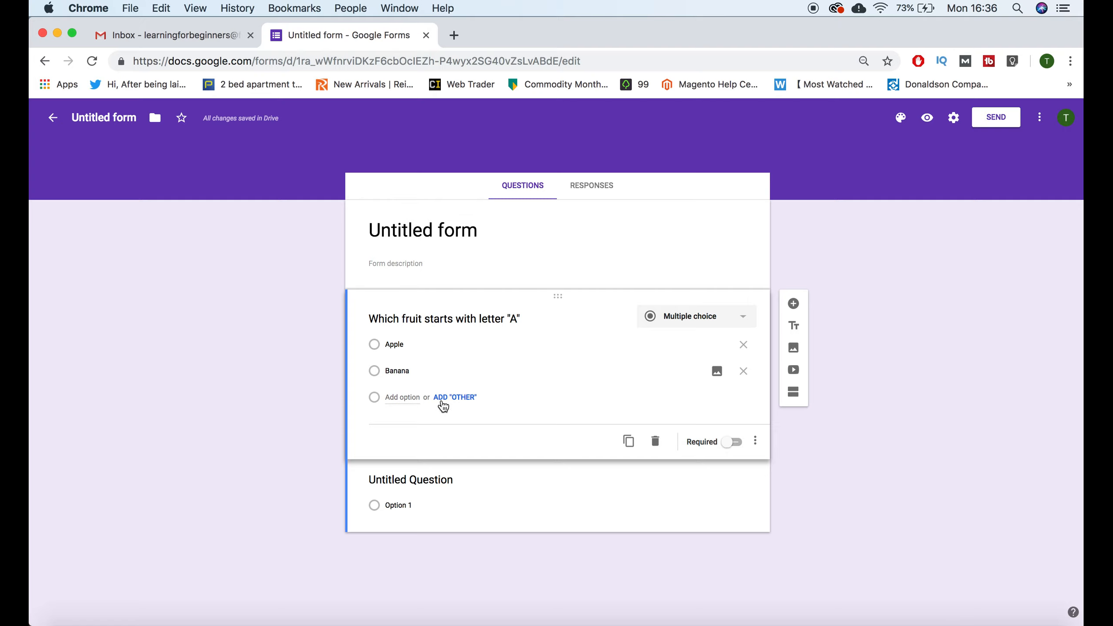
- Delete the fruit question, undo the deletion and reselect the restored question
{"action": "left_click", "coordinate": [655, 444]}
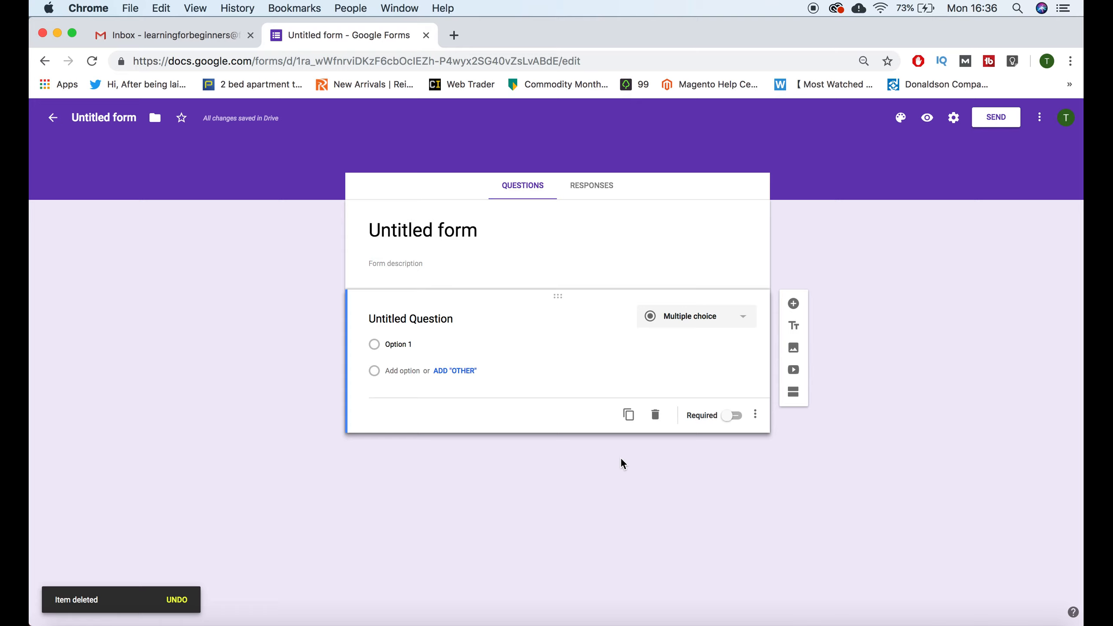
{"action": "left_click", "coordinate": [177, 602]}
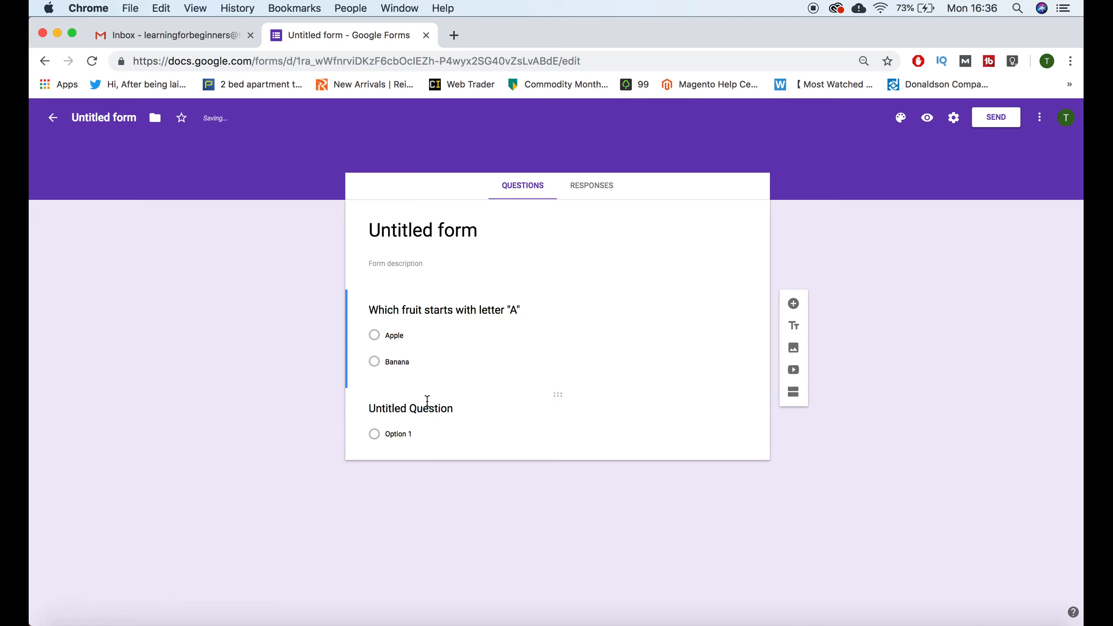
{"action": "left_click", "coordinate": [457, 370]}
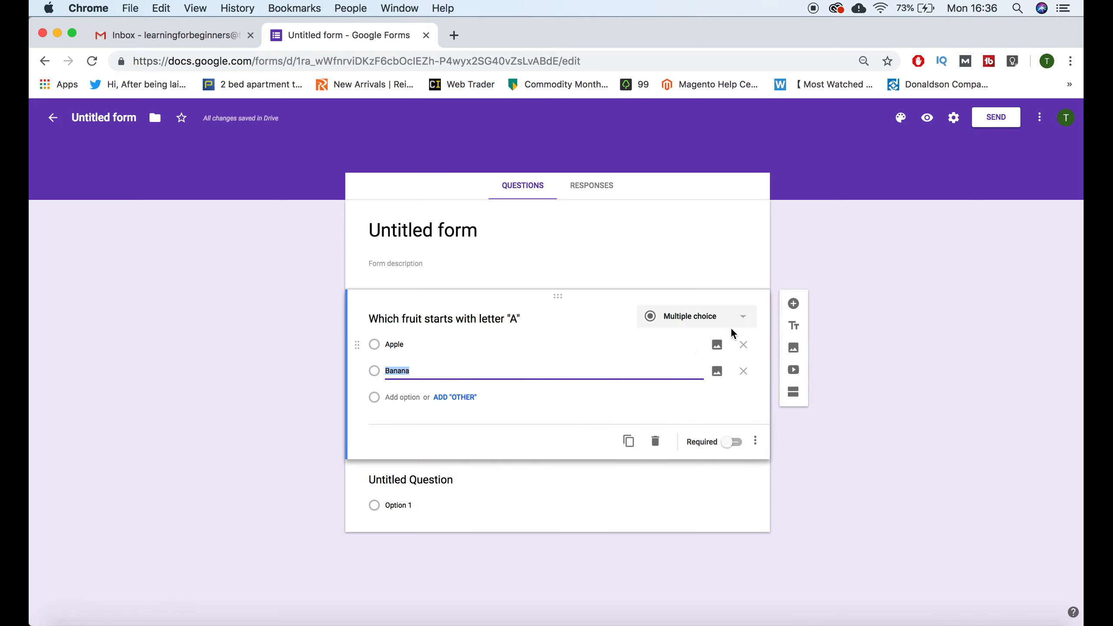
- View the search and URL choices for adding a YouTube video, without inserting one
{"action": "left_click", "coordinate": [794, 371]}
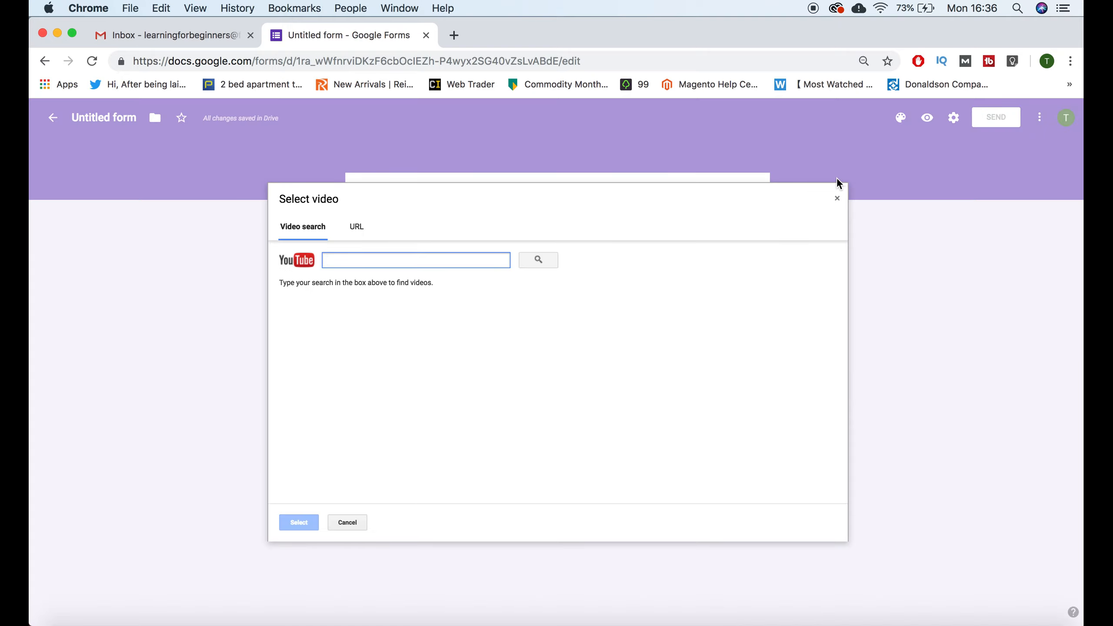
{"action": "left_click", "coordinate": [835, 191]}
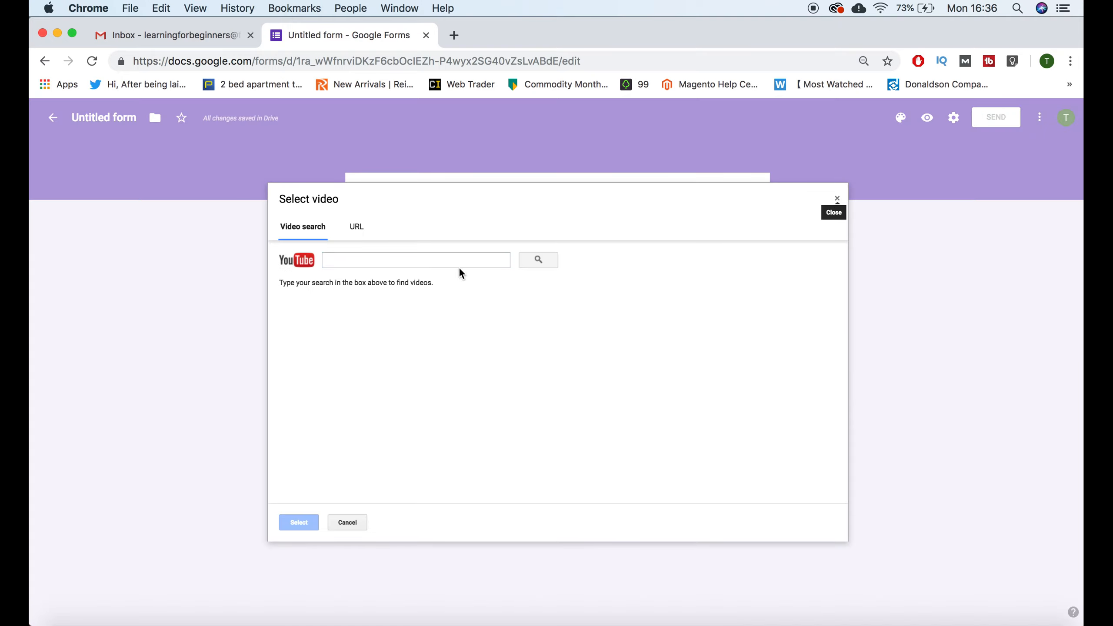
{"action": "left_click", "coordinate": [356, 227]}
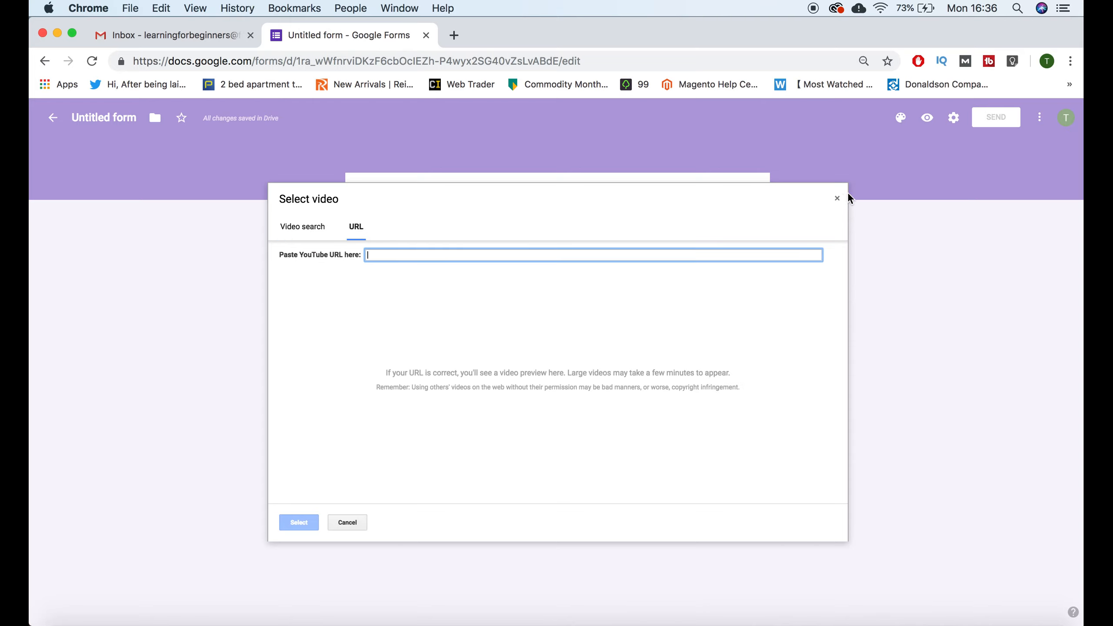
{"action": "left_click", "coordinate": [837, 198]}
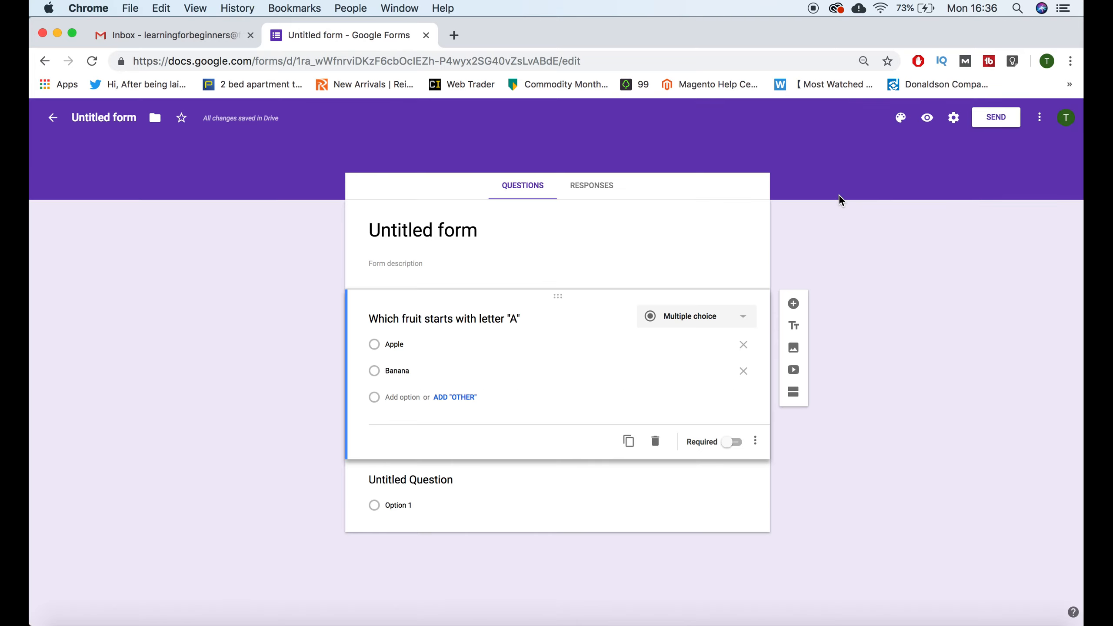
- Add a new section directly after the fruit question and look over the resulting sections
{"action": "left_click", "coordinate": [795, 394]}
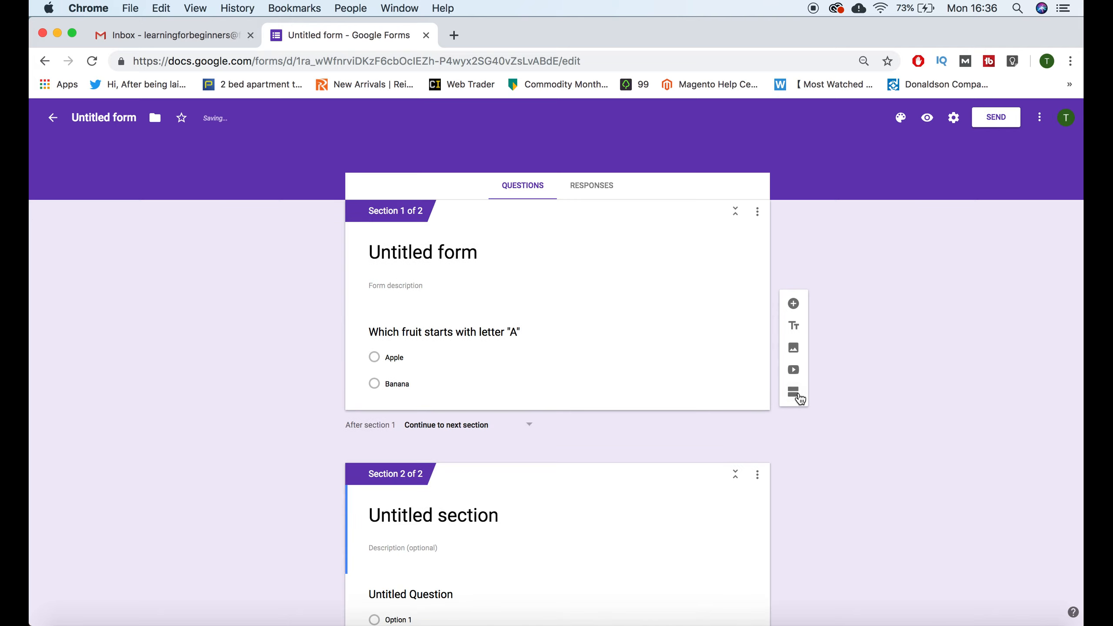
{"action": "scroll", "coordinate": [640, 478], "scroll_direction": "down", "scroll_amount": 1}
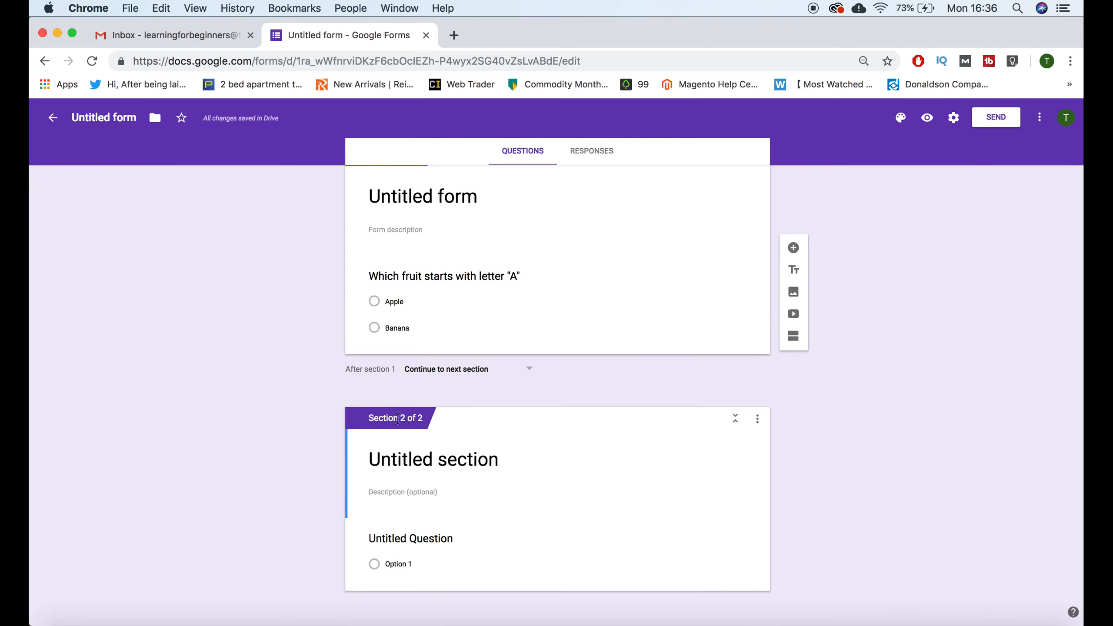
{"action": "left_click", "coordinate": [429, 423]}
{"action": "left_click", "coordinate": [381, 472]}
{"action": "scroll", "coordinate": [422, 435], "scroll_direction": "up", "scroll_amount": 2}
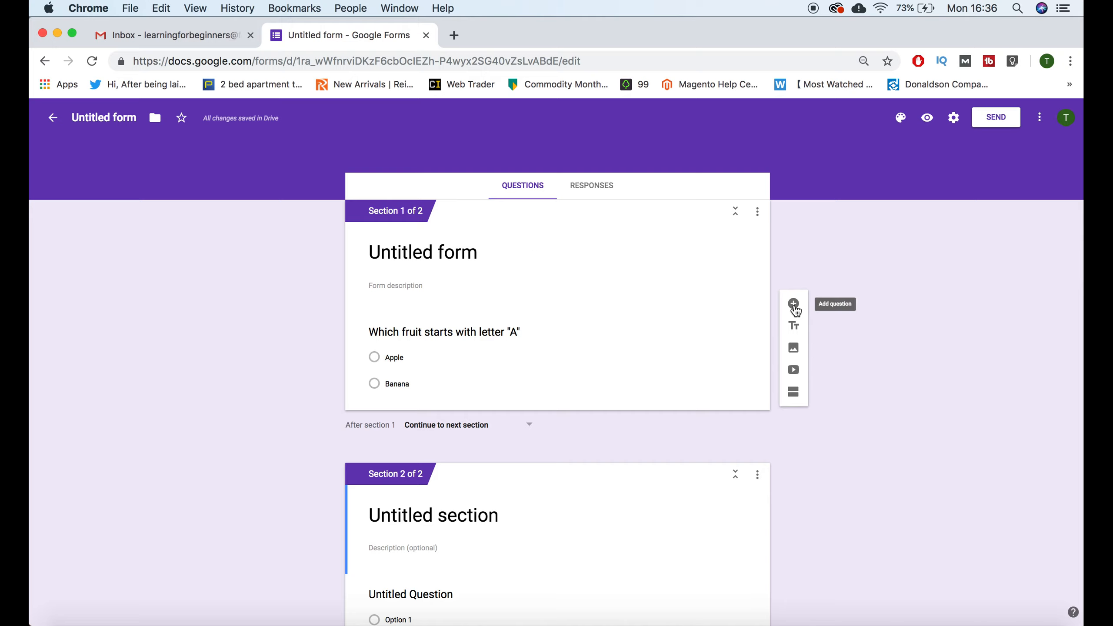
- Reorder the sections so that Untitled section comes before Untitled form, and save the new order
{"action": "left_click", "coordinate": [757, 212]}
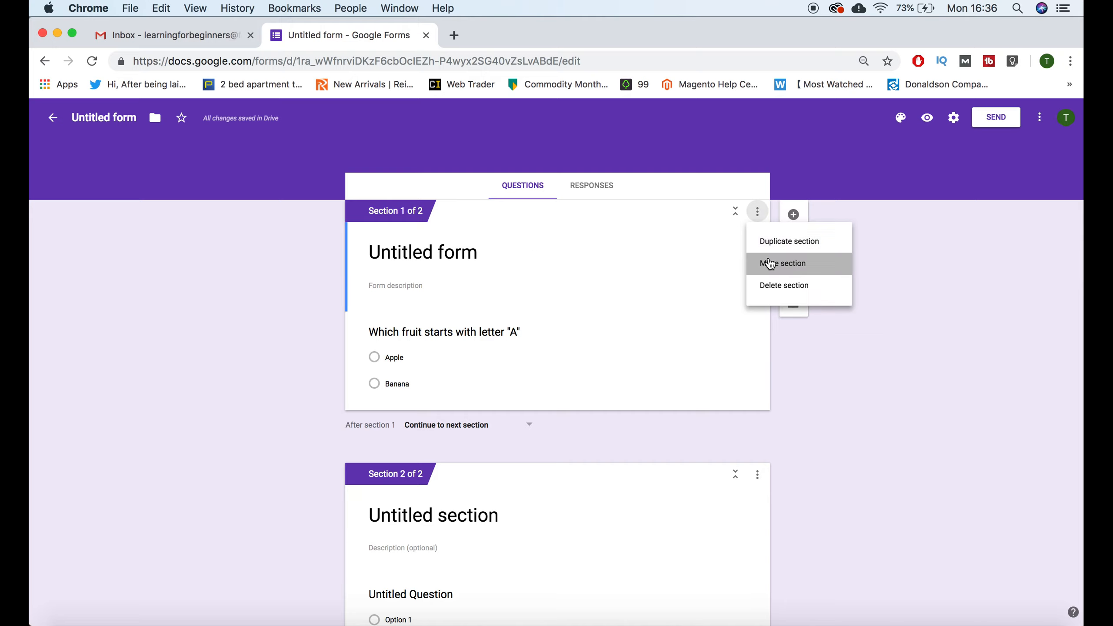
{"action": "left_click", "coordinate": [768, 258]}
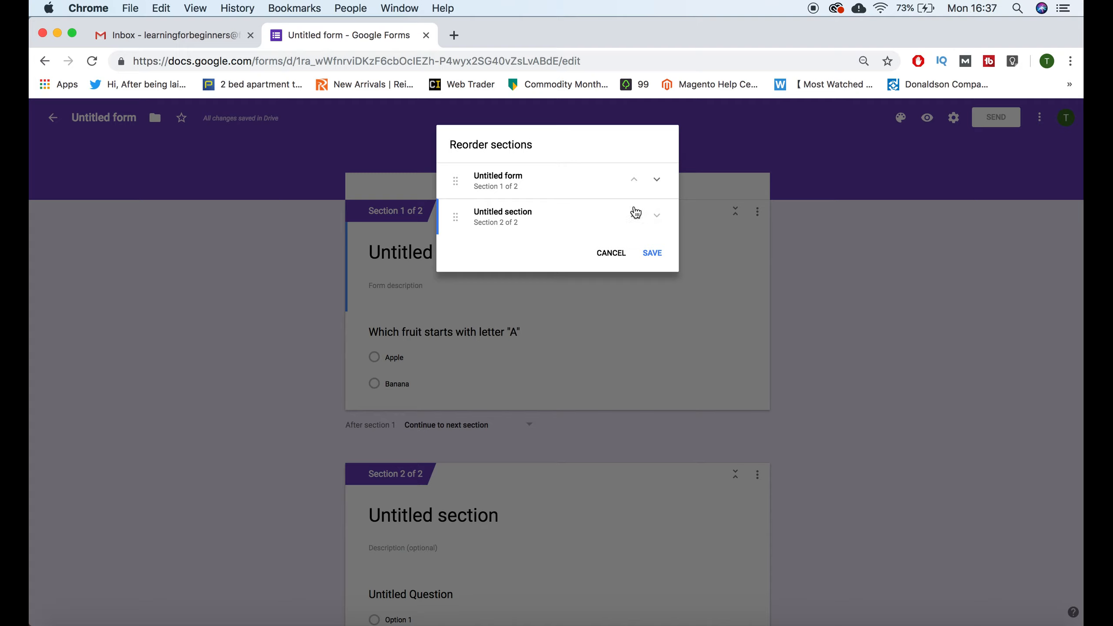
{"action": "left_click_drag", "start_coordinate": [606, 215], "coordinate": [606, 180]}
{"action": "left_click", "coordinate": [621, 180]}
{"action": "left_click", "coordinate": [633, 180]}
{"action": "left_click", "coordinate": [656, 178]}
{"action": "left_click", "coordinate": [658, 180]}
{"action": "left_click", "coordinate": [659, 182]}
{"action": "left_click", "coordinate": [653, 254]}
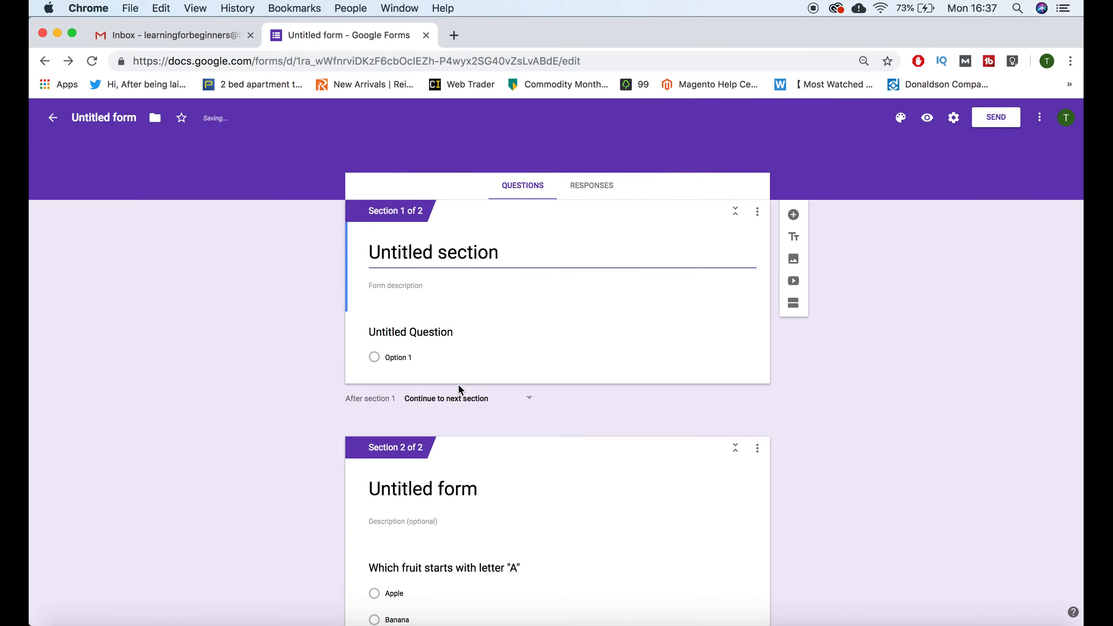
{"action": "scroll", "coordinate": [458, 388], "scroll_direction": "down", "scroll_amount": 2}
{"action": "scroll", "coordinate": [468, 381], "scroll_direction": "up", "scroll_amount": 2}
- Try blue shades as the form's theme colour and settle on green
{"action": "left_click", "coordinate": [894, 122]}
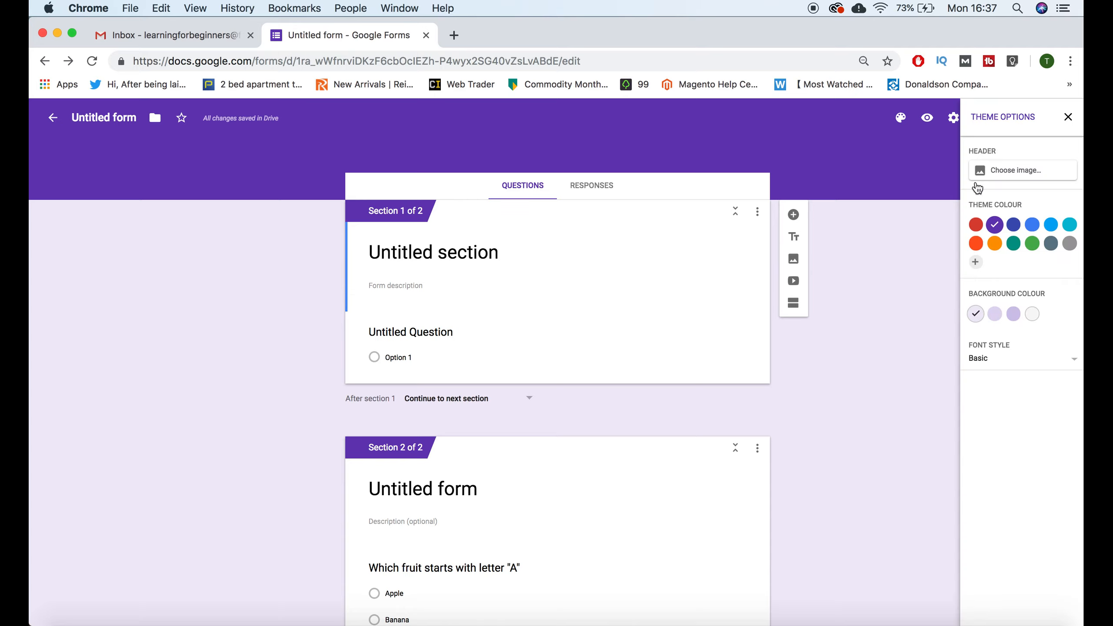
{"action": "left_click", "coordinate": [1013, 225]}
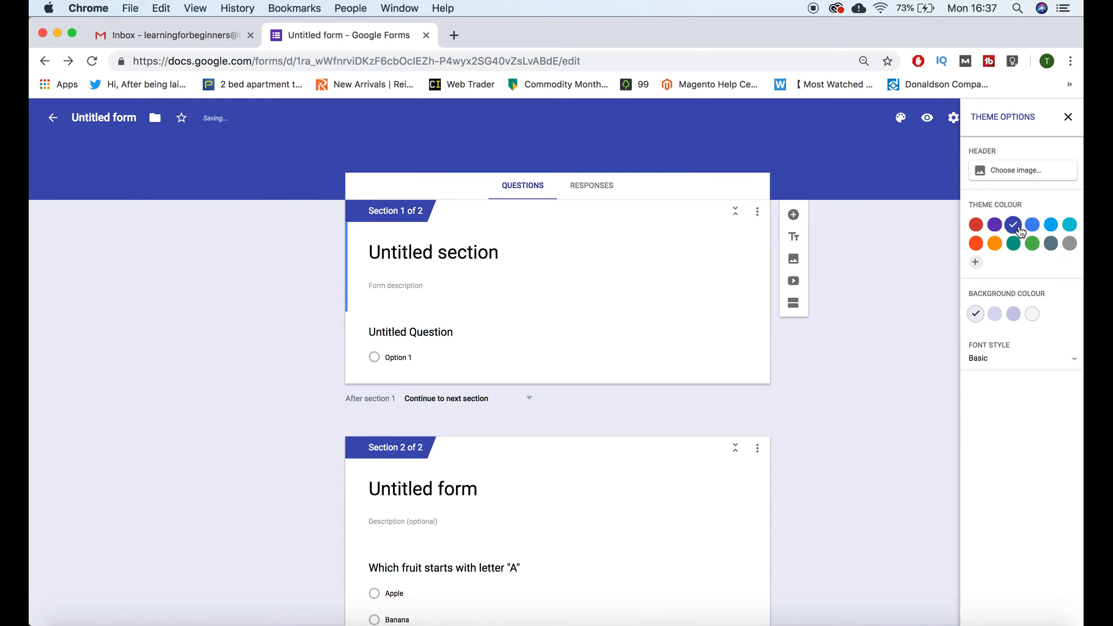
{"action": "left_click", "coordinate": [1035, 228]}
{"action": "left_click", "coordinate": [1033, 245]}
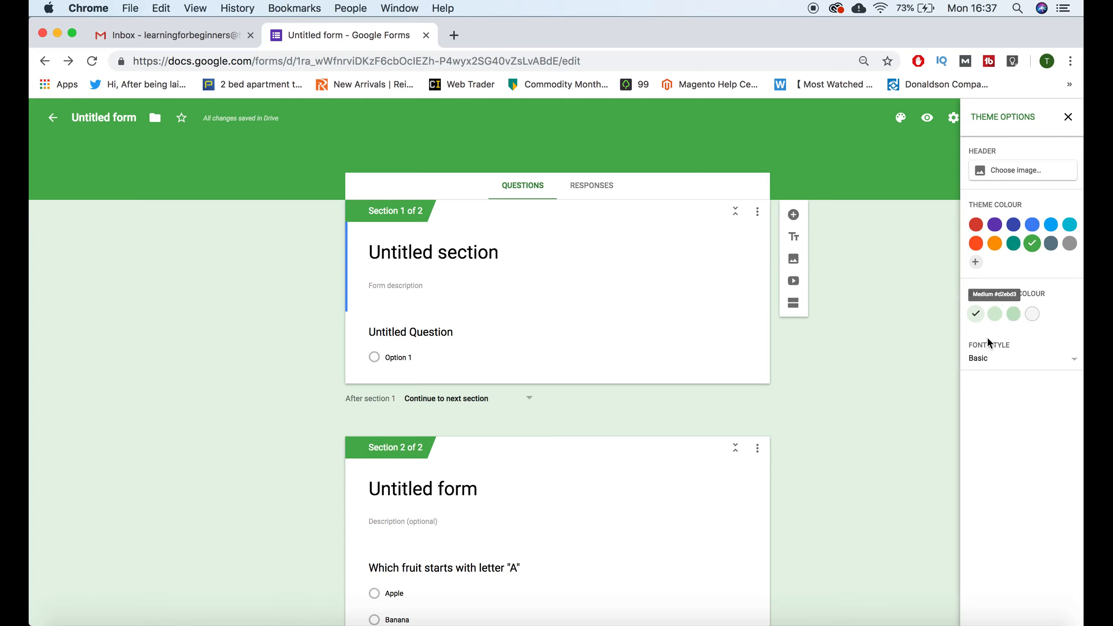
- Try the Decorative font style for the form, settle on Playful, and close the theme options
{"action": "left_click", "coordinate": [992, 358]}
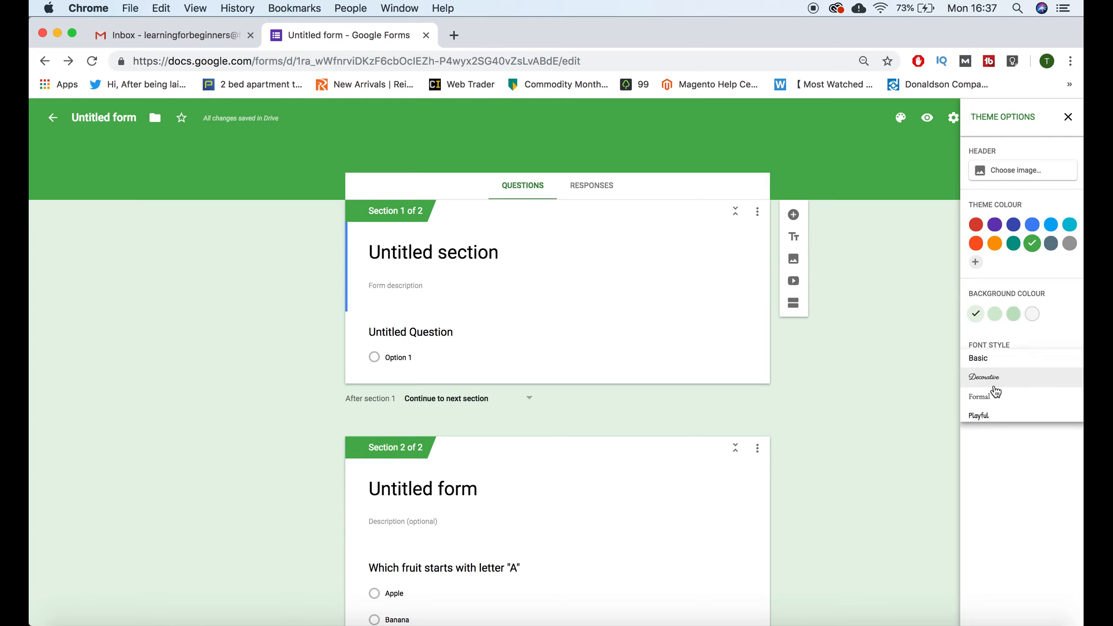
{"action": "left_click", "coordinate": [994, 385]}
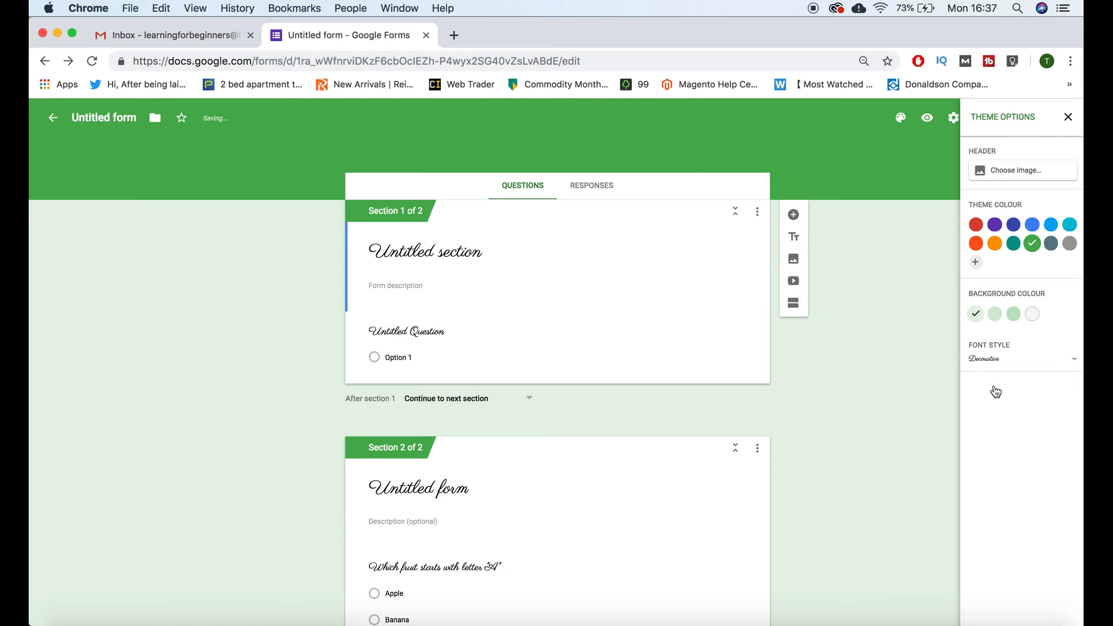
{"action": "left_click", "coordinate": [1012, 359]}
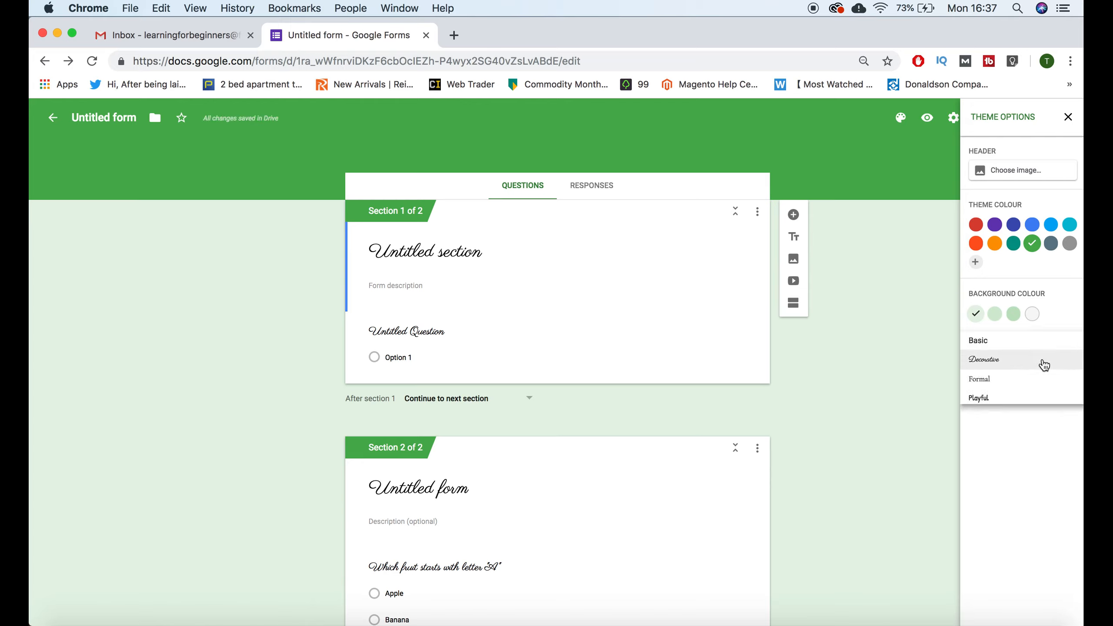
{"action": "left_click", "coordinate": [1009, 407]}
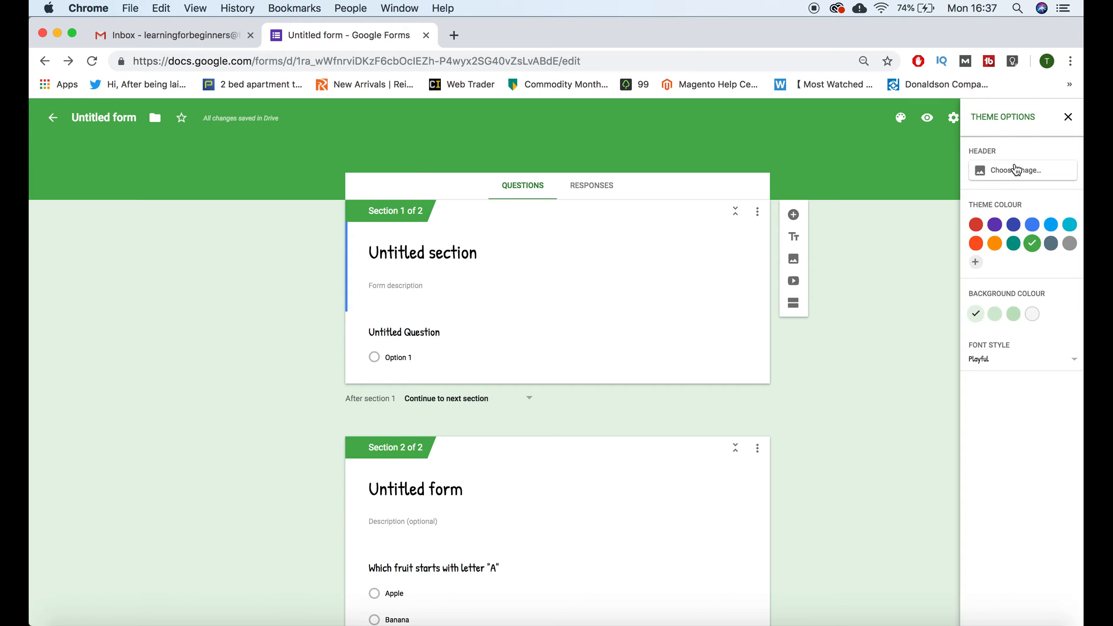
{"action": "left_click", "coordinate": [1067, 117]}
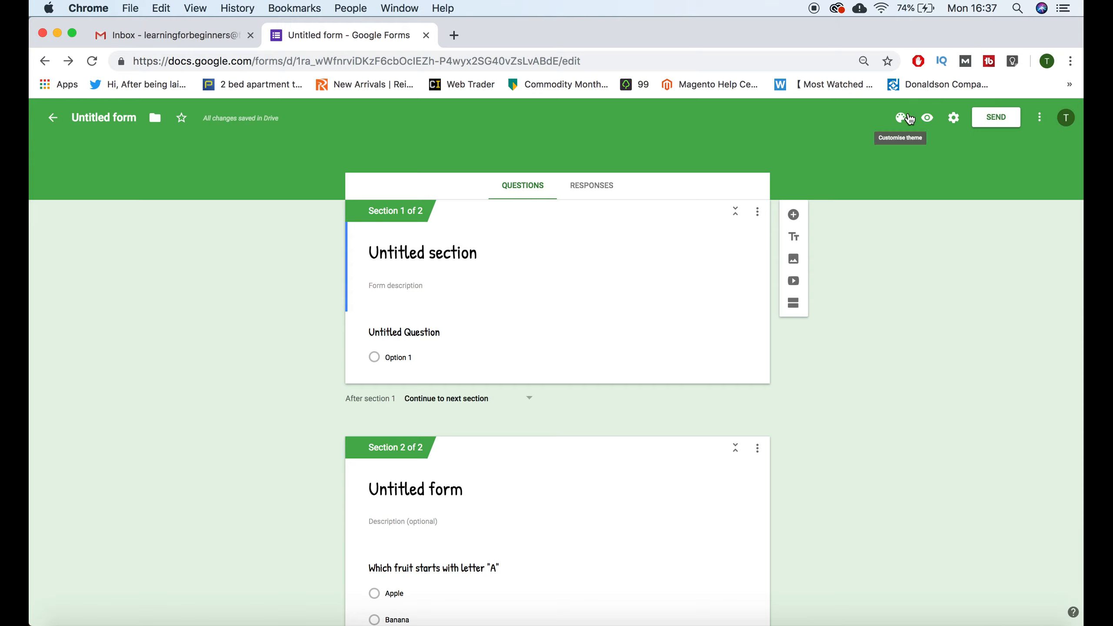
- Preview the form, submit a test response choosing Option 1 and Apple, and return to the form editor
{"action": "left_click", "coordinate": [928, 118]}
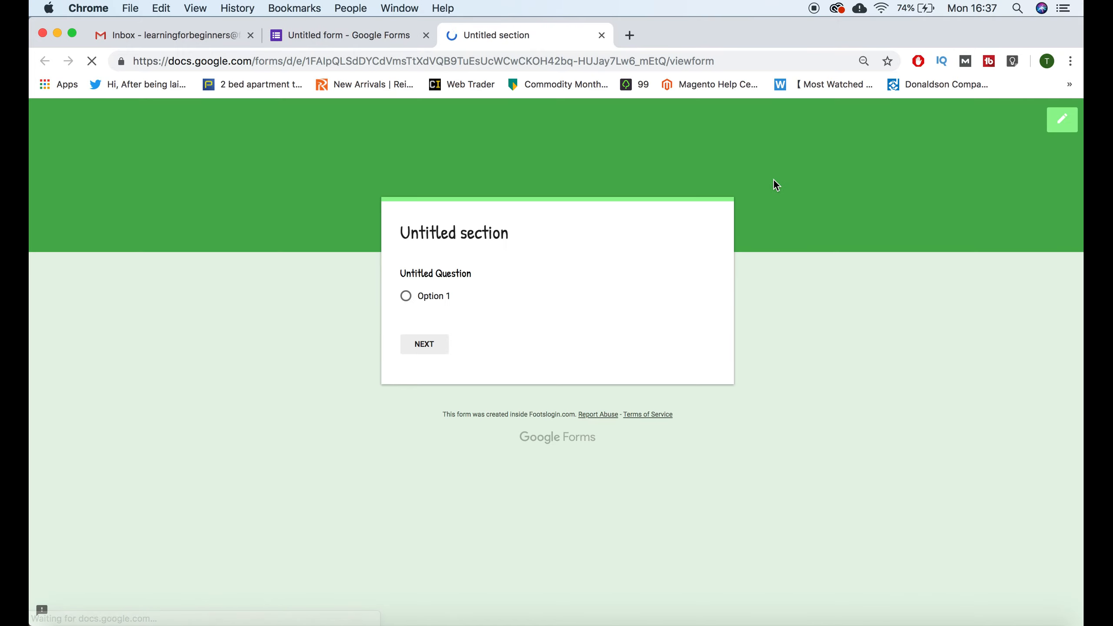
{"action": "left_click", "coordinate": [420, 296]}
{"action": "left_click", "coordinate": [424, 351]}
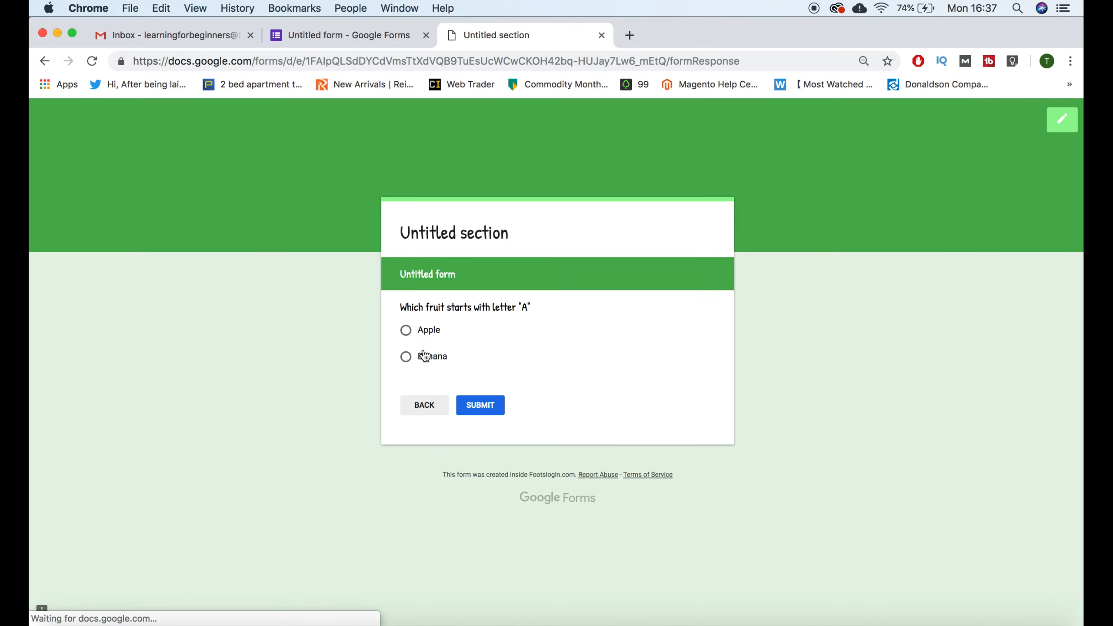
{"action": "left_click", "coordinate": [434, 331]}
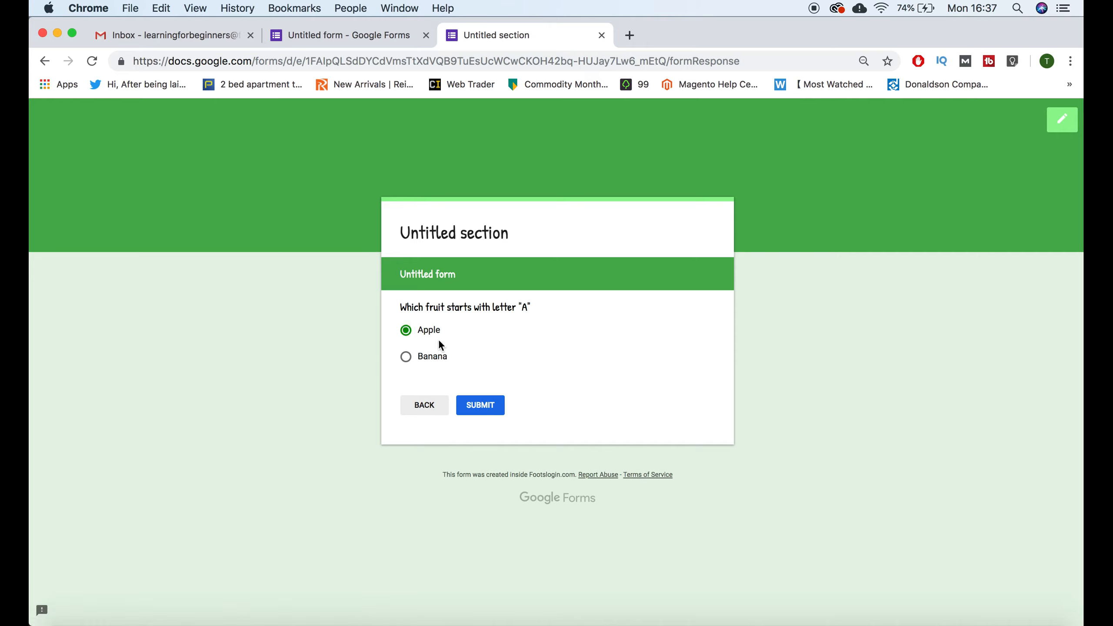
{"action": "left_click", "coordinate": [477, 412]}
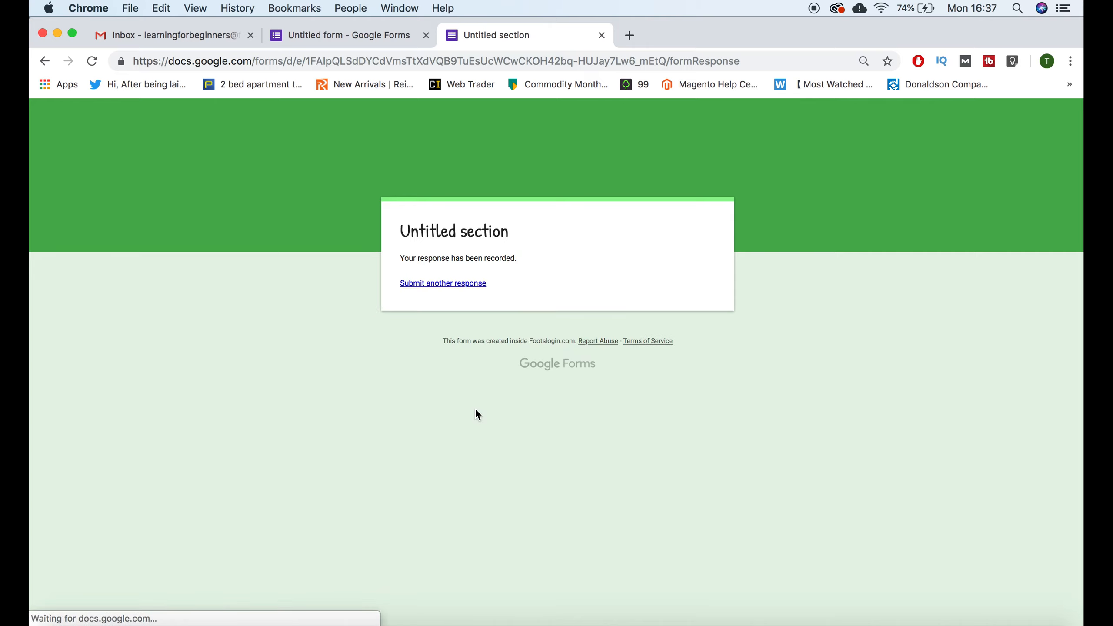
{"action": "left_click", "coordinate": [454, 283]}
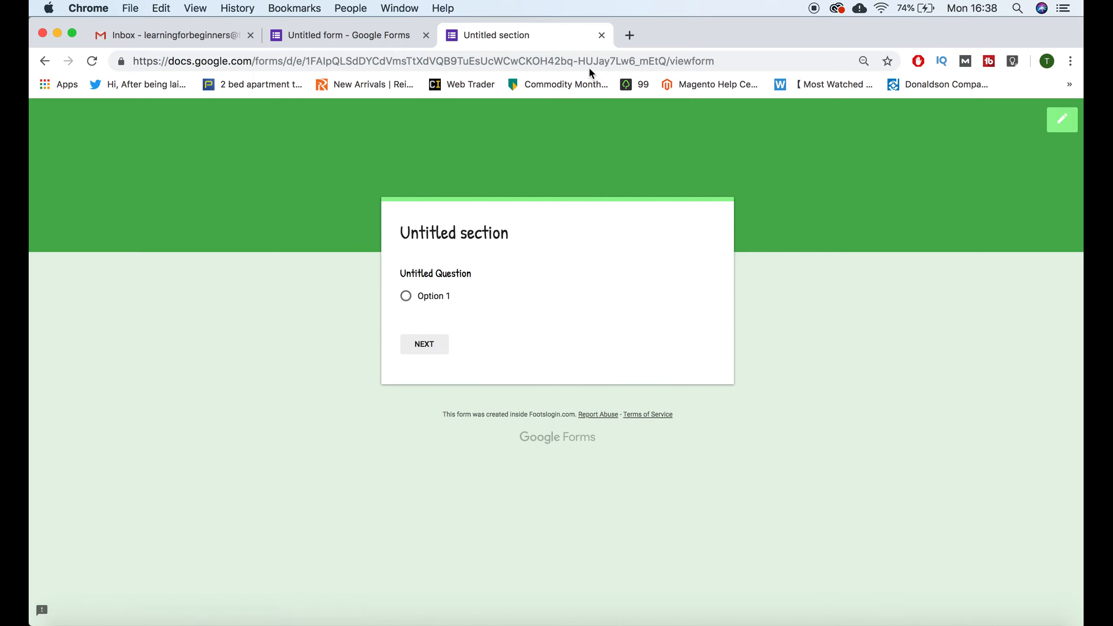
{"action": "left_click", "coordinate": [601, 35]}
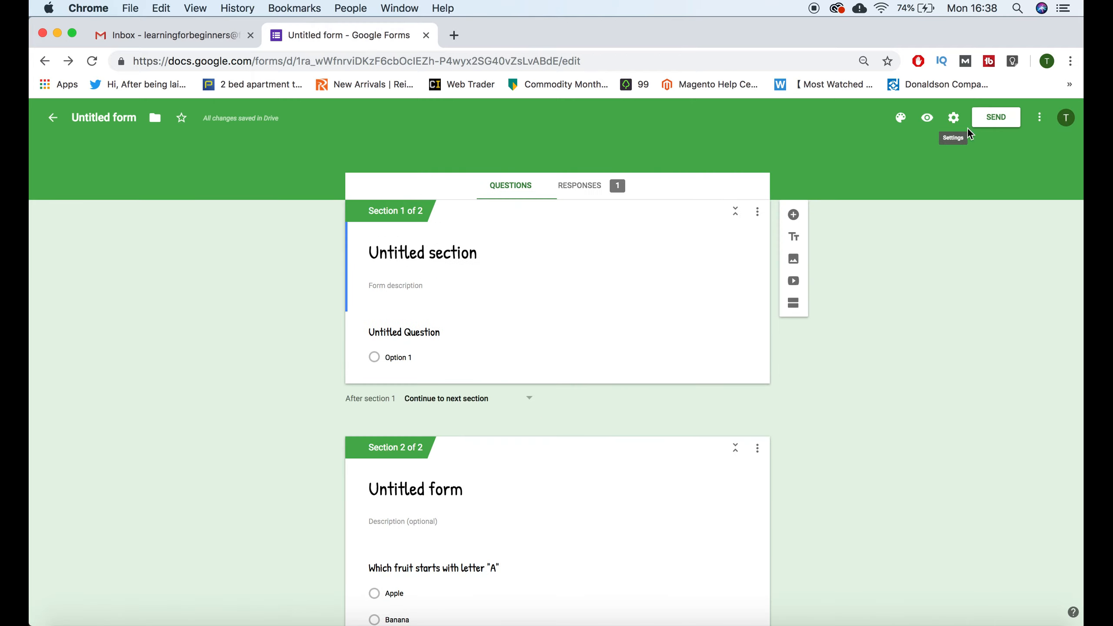
- Look through the form's general, presentation and quiz settings and save them without changes
{"action": "left_click", "coordinate": [955, 119]}
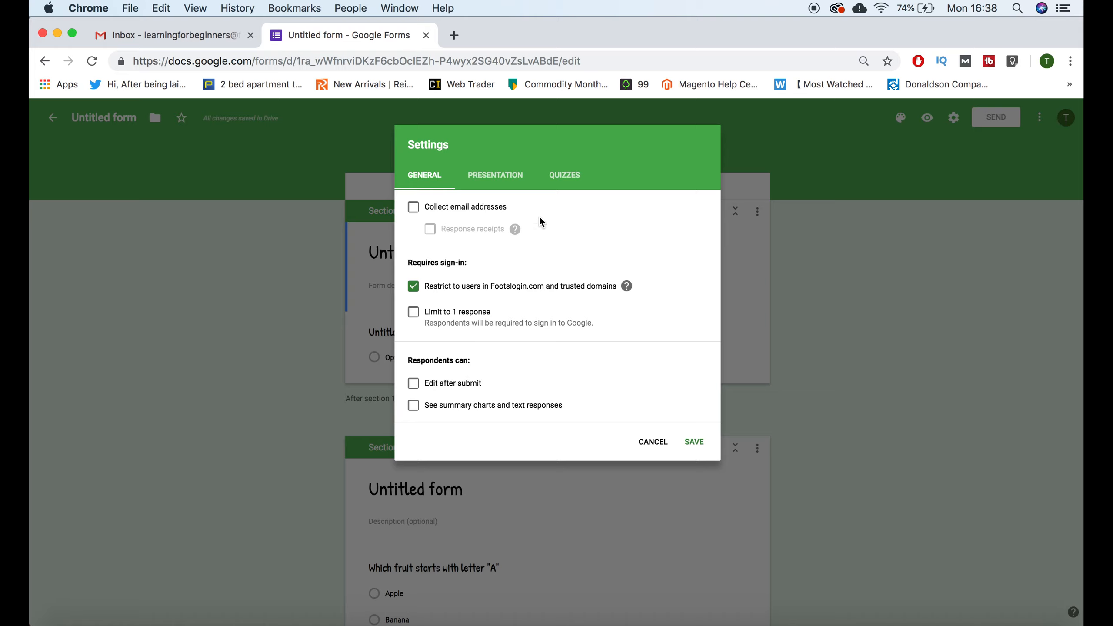
{"action": "left_click", "coordinate": [505, 184]}
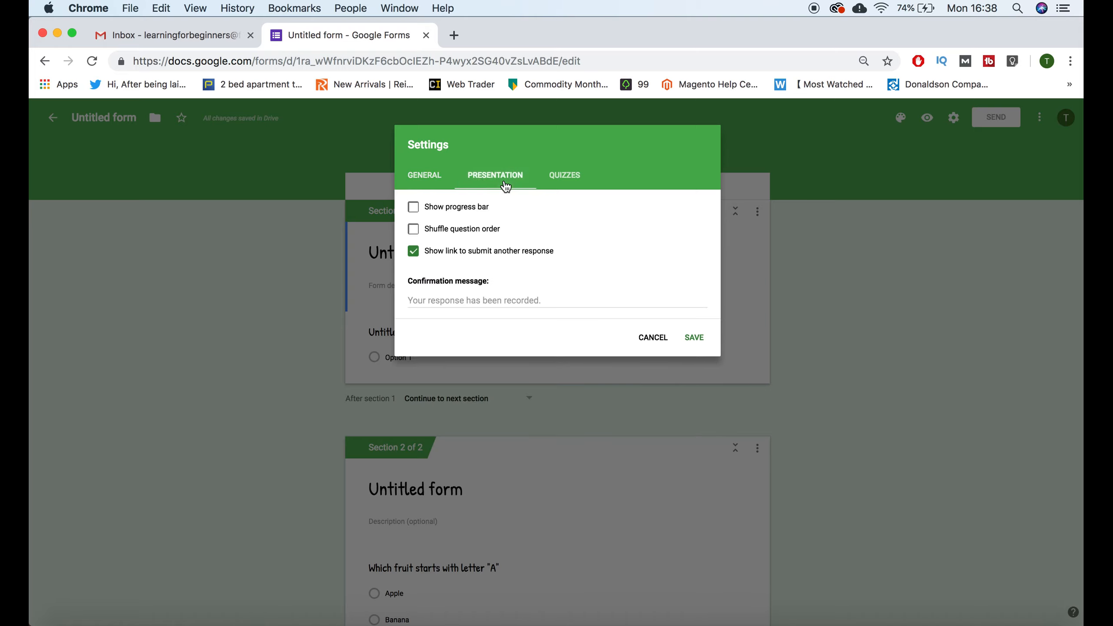
{"action": "left_click", "coordinate": [565, 177]}
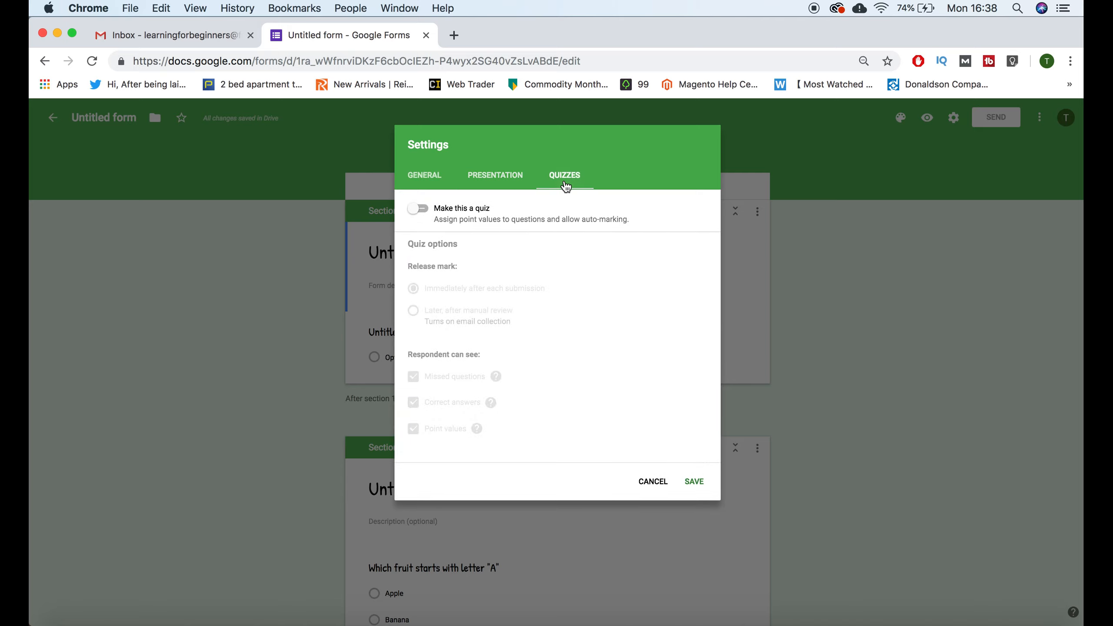
{"action": "left_click", "coordinate": [697, 480]}
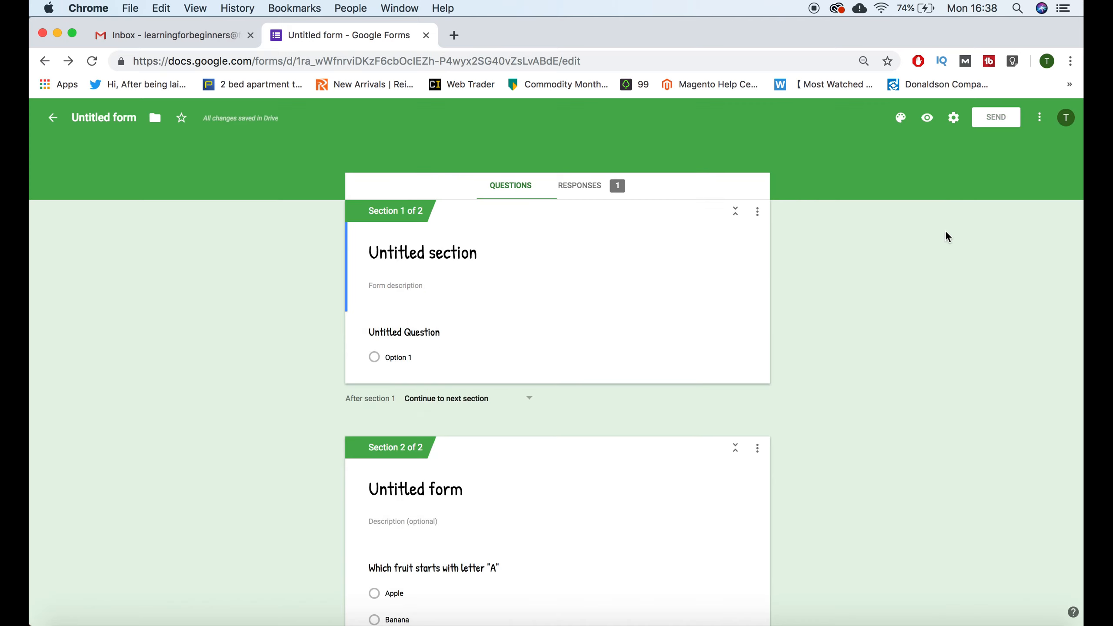
- Look over the email and link ways of sending the form, including the shortened URL, without sending it
{"action": "left_click", "coordinate": [994, 128]}
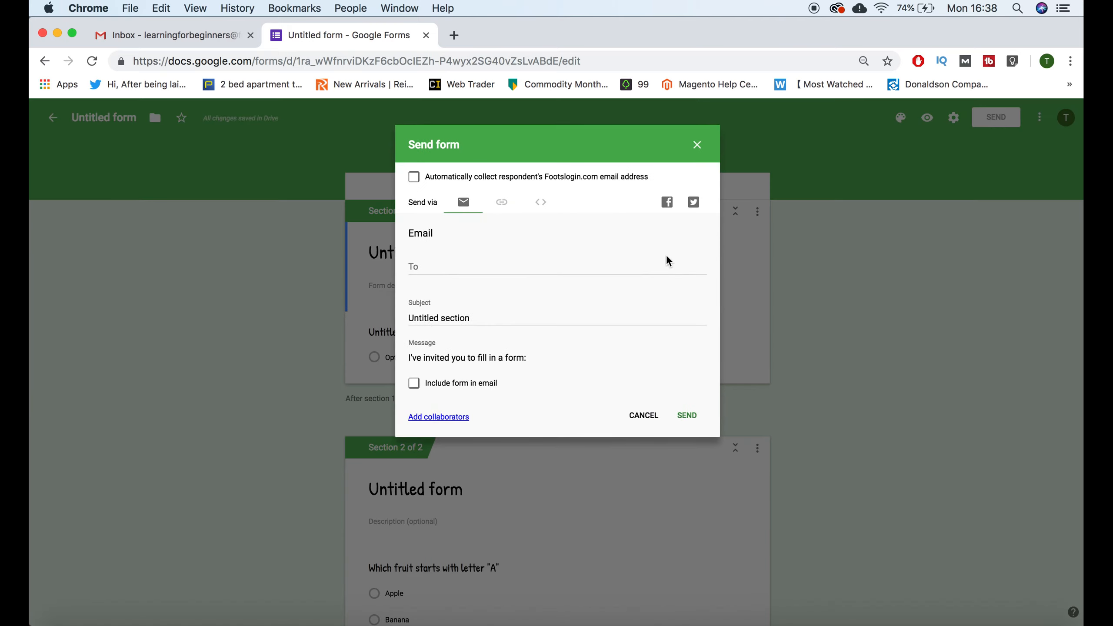
{"action": "left_click", "coordinate": [539, 262]}
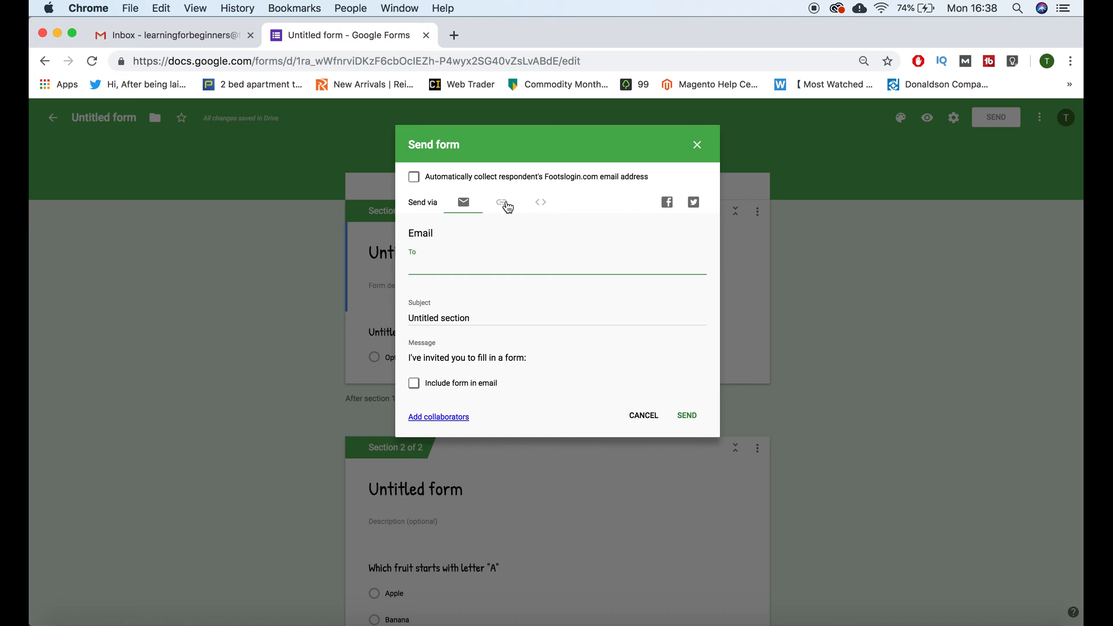
{"action": "left_click", "coordinate": [506, 204]}
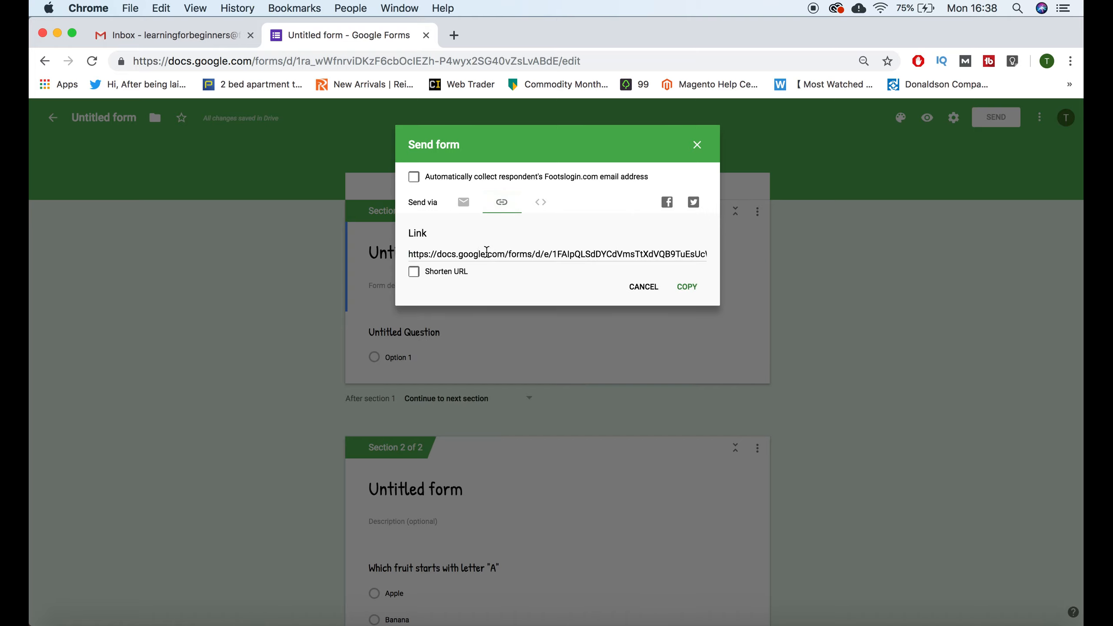
{"action": "left_click", "coordinate": [414, 271]}
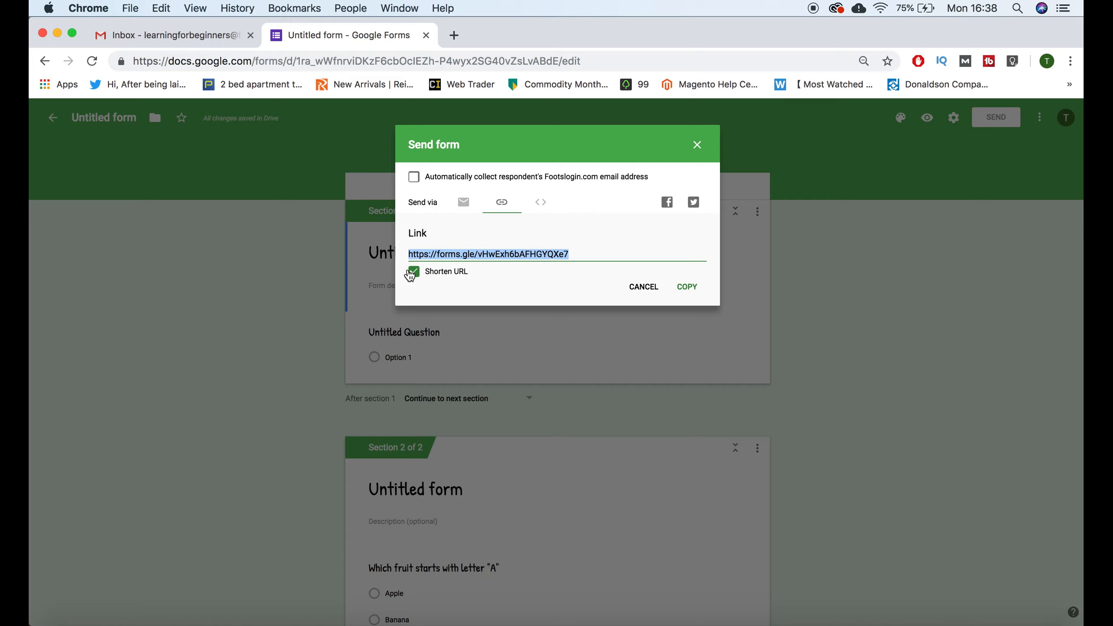
{"action": "left_click", "coordinate": [413, 272]}
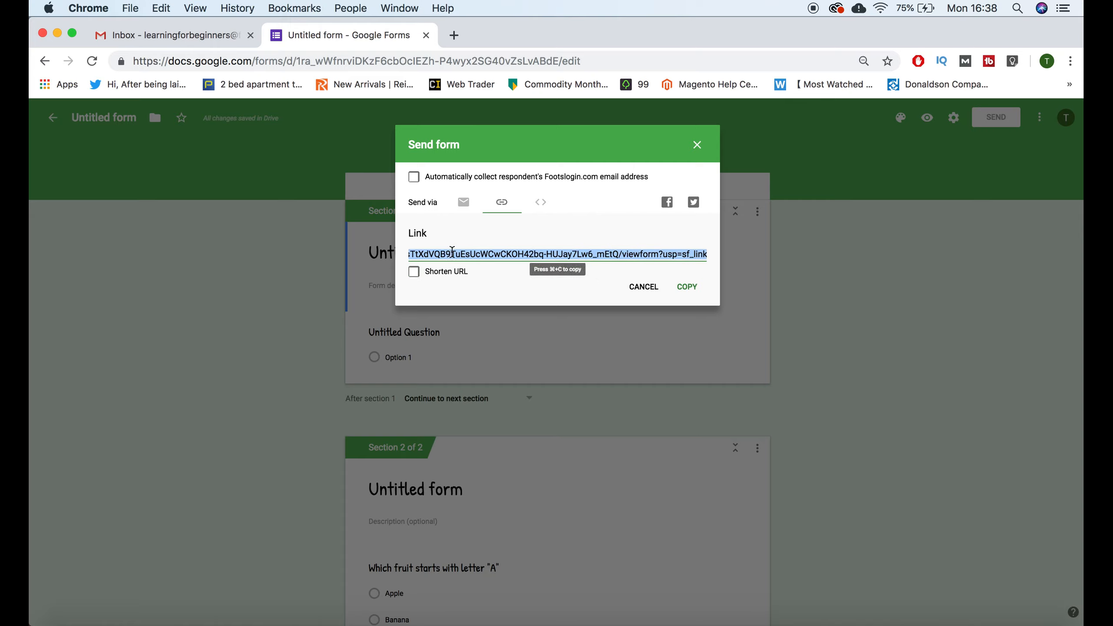
{"action": "left_click", "coordinate": [416, 280]}
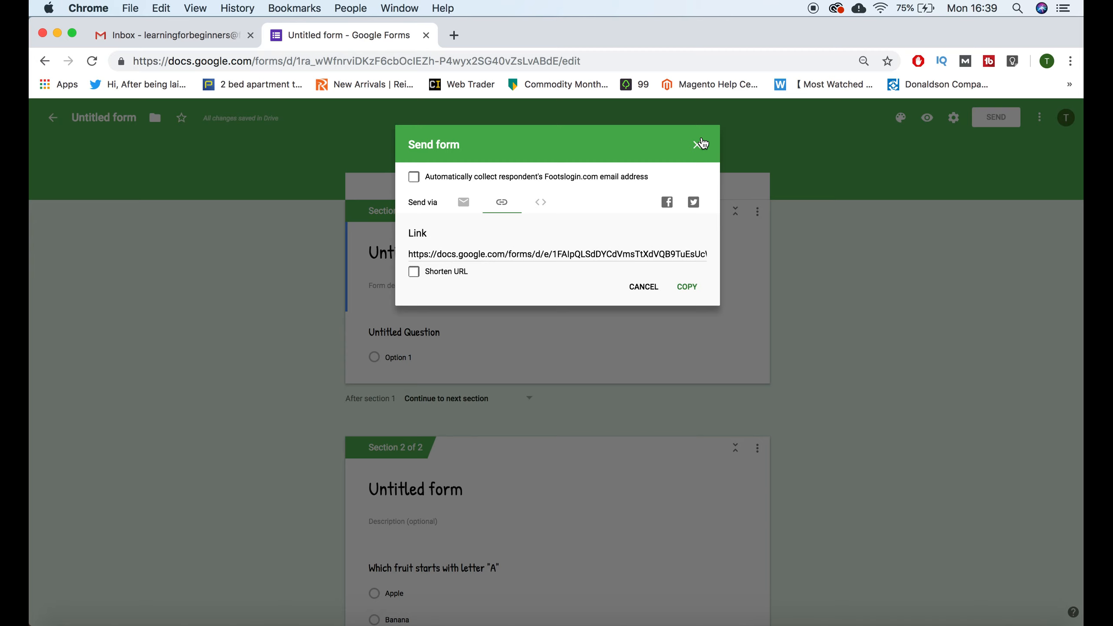
{"action": "left_click", "coordinate": [698, 145]}
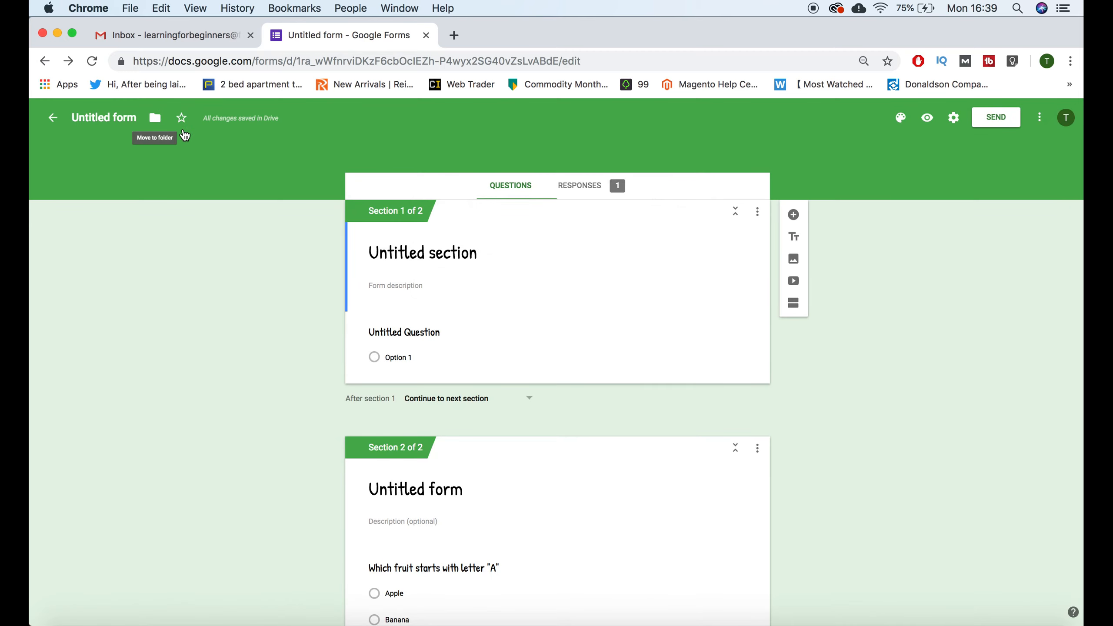
- View the Drive folder choices for moving the form, without moving it
{"action": "left_click", "coordinate": [155, 117]}
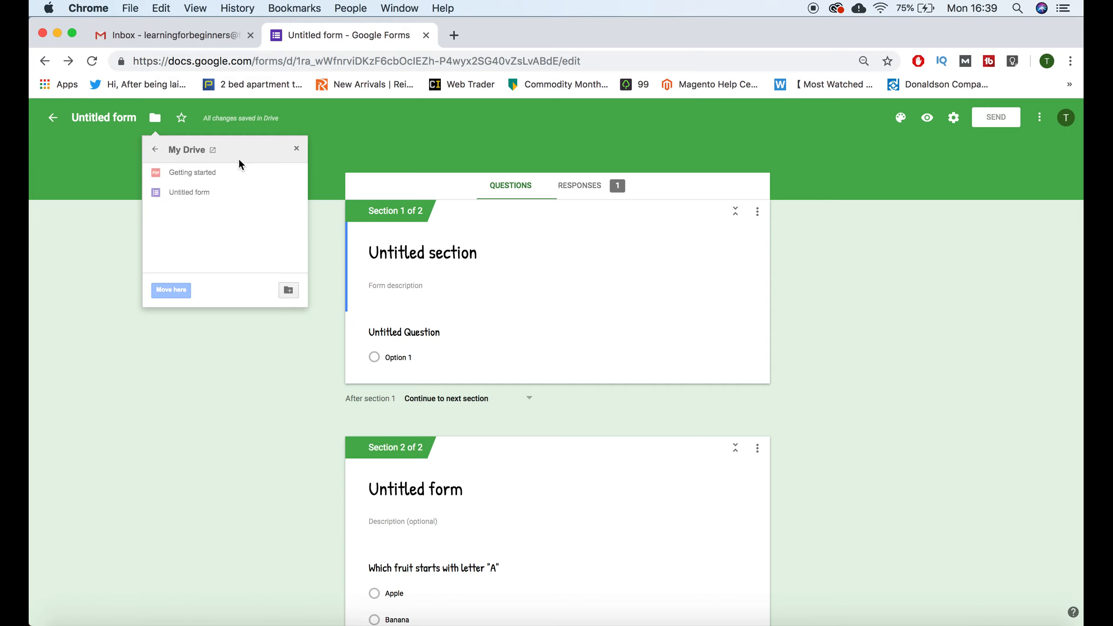
{"action": "left_click", "coordinate": [298, 149]}
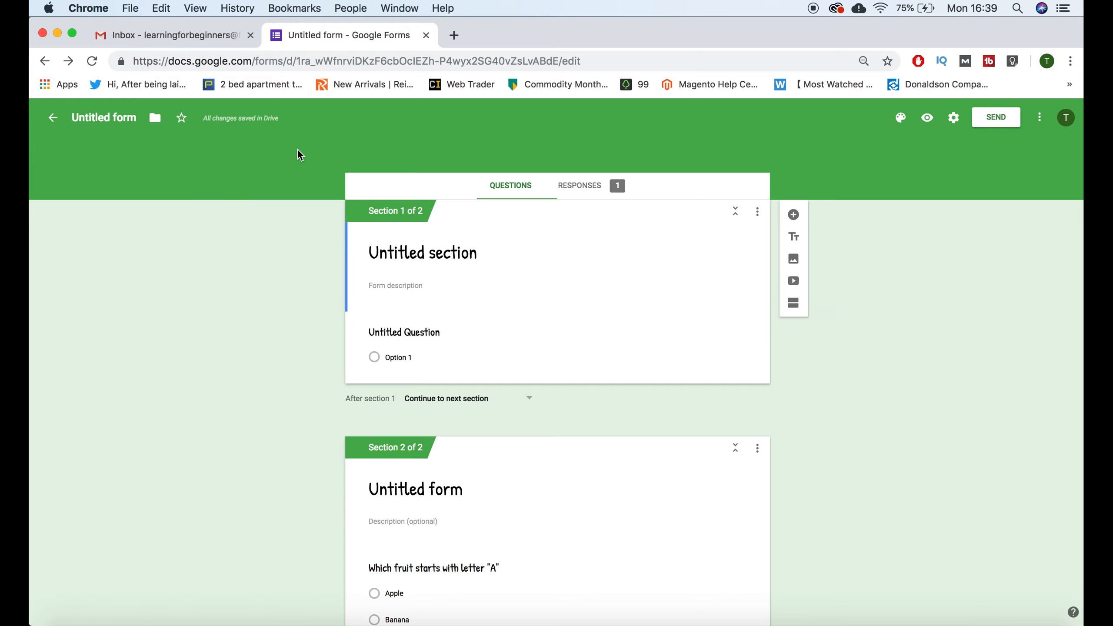
- Add a blank multiple-choice question to section 1 and duplicate it
{"action": "left_click", "coordinate": [794, 216]}
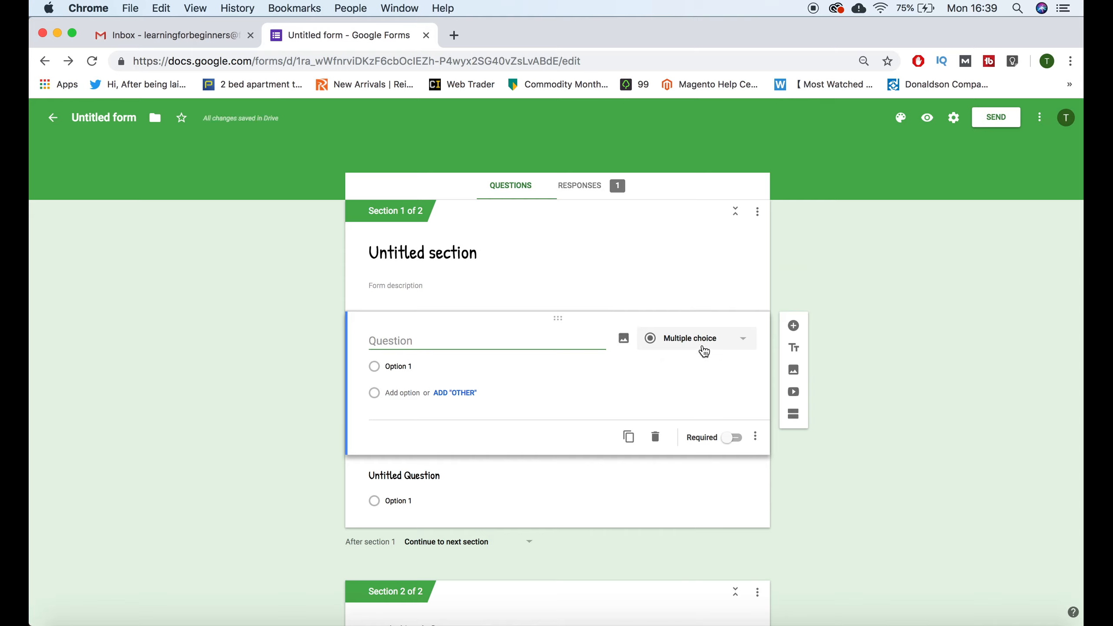
{"action": "left_click", "coordinate": [627, 437]}
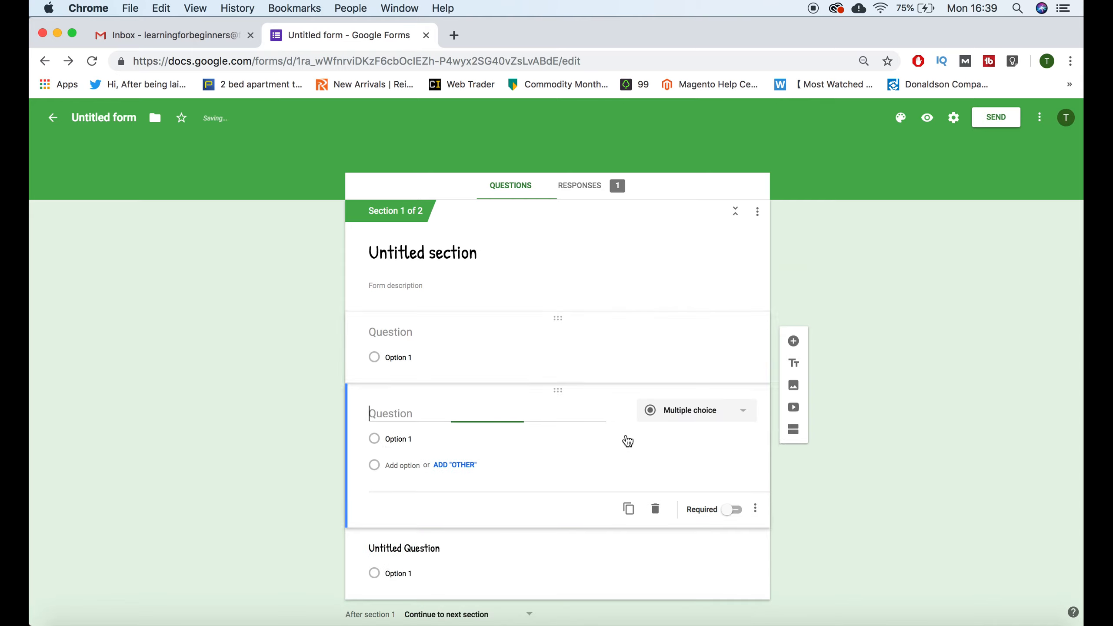
{"action": "left_click", "coordinate": [468, 336]}
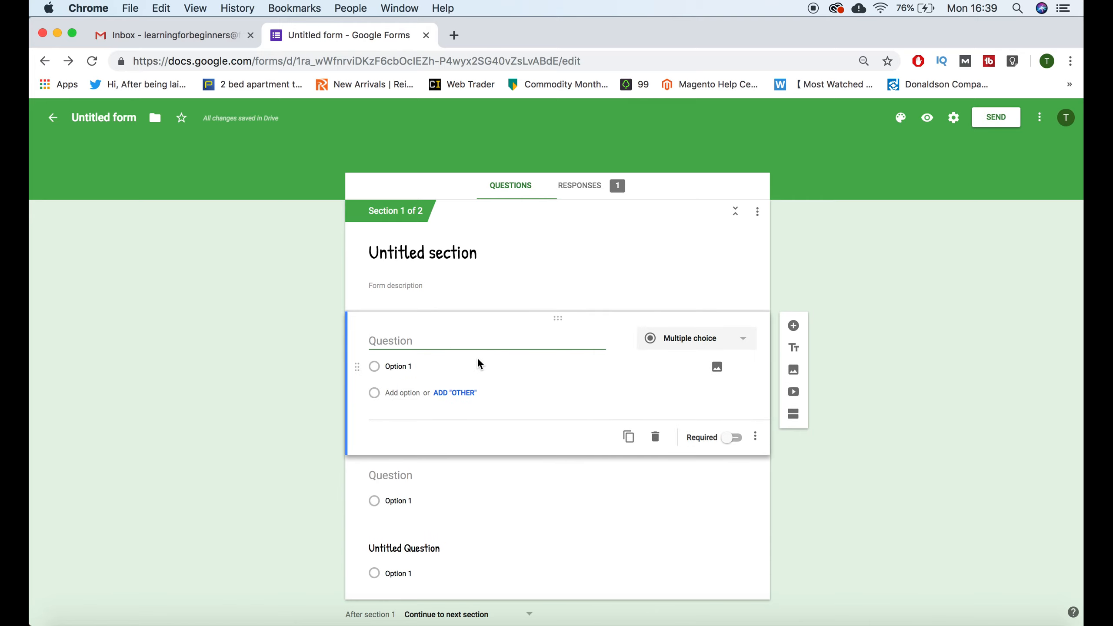
- Duplicate the question "Which fruit starts with letter "A"" in section 2
{"action": "scroll", "coordinate": [479, 364], "scroll_direction": "down", "scroll_amount": 6}
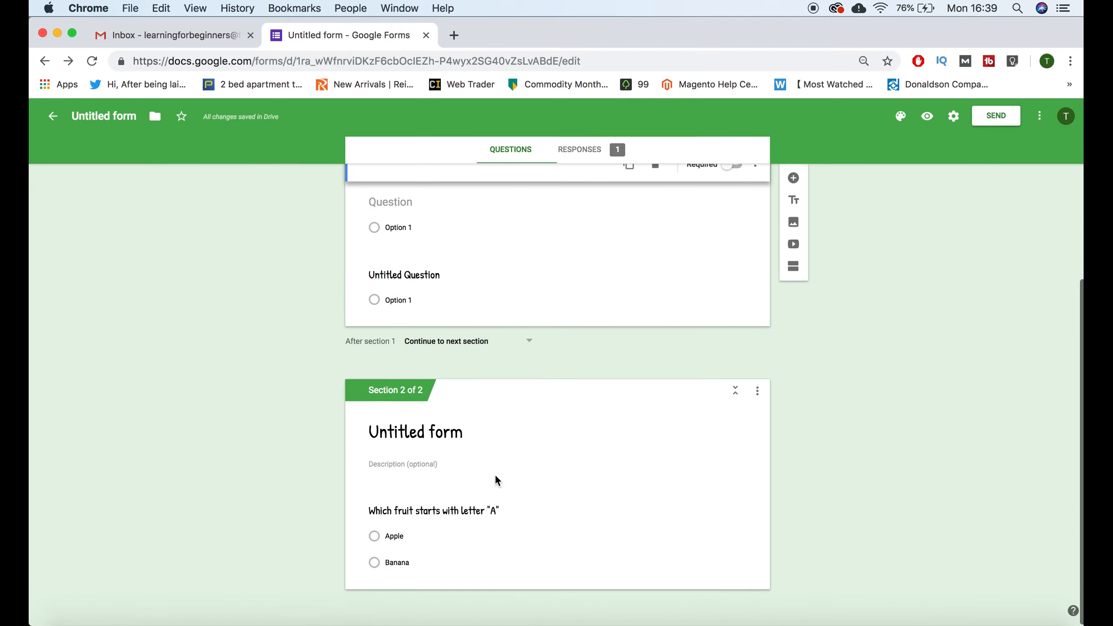
{"action": "left_click", "coordinate": [501, 491]}
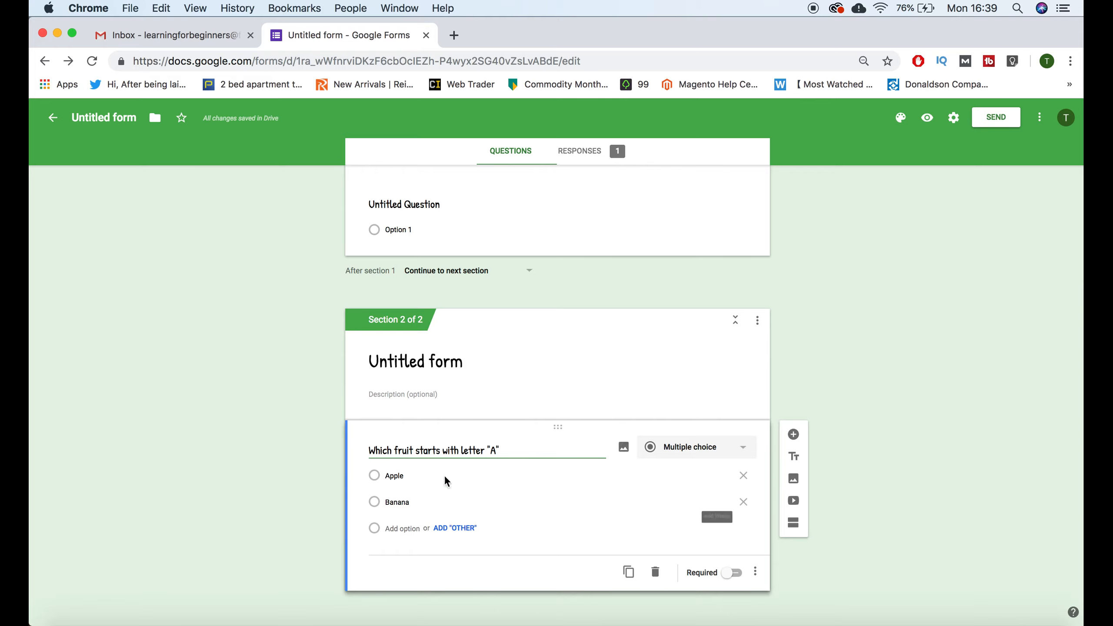
{"action": "left_click", "coordinate": [633, 578]}
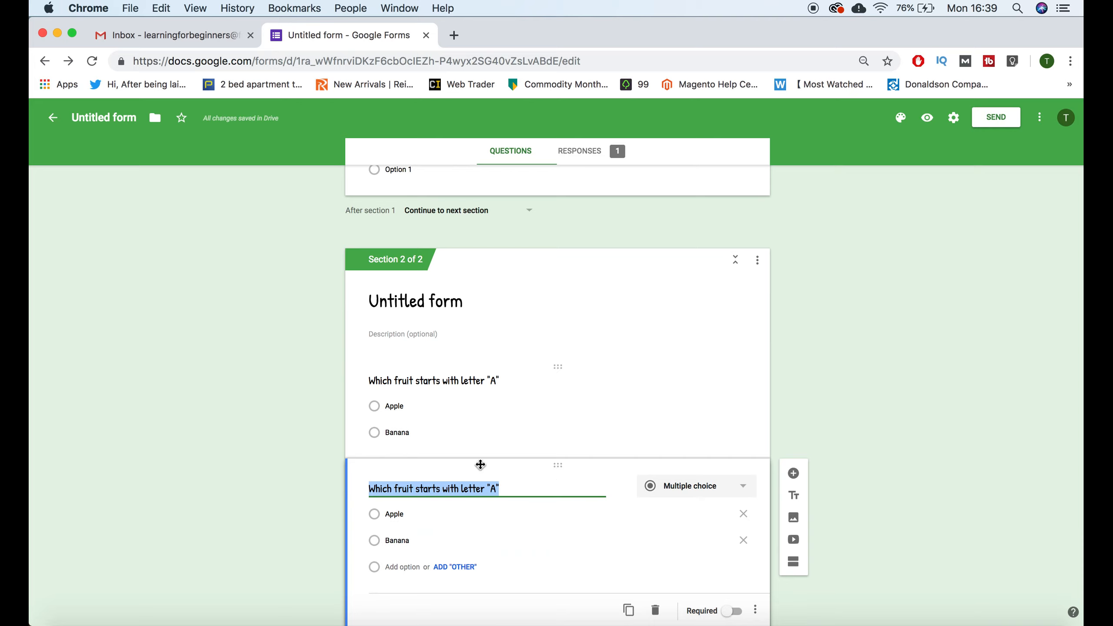
{"action": "scroll", "coordinate": [513, 442], "scroll_direction": "down", "scroll_amount": 2}
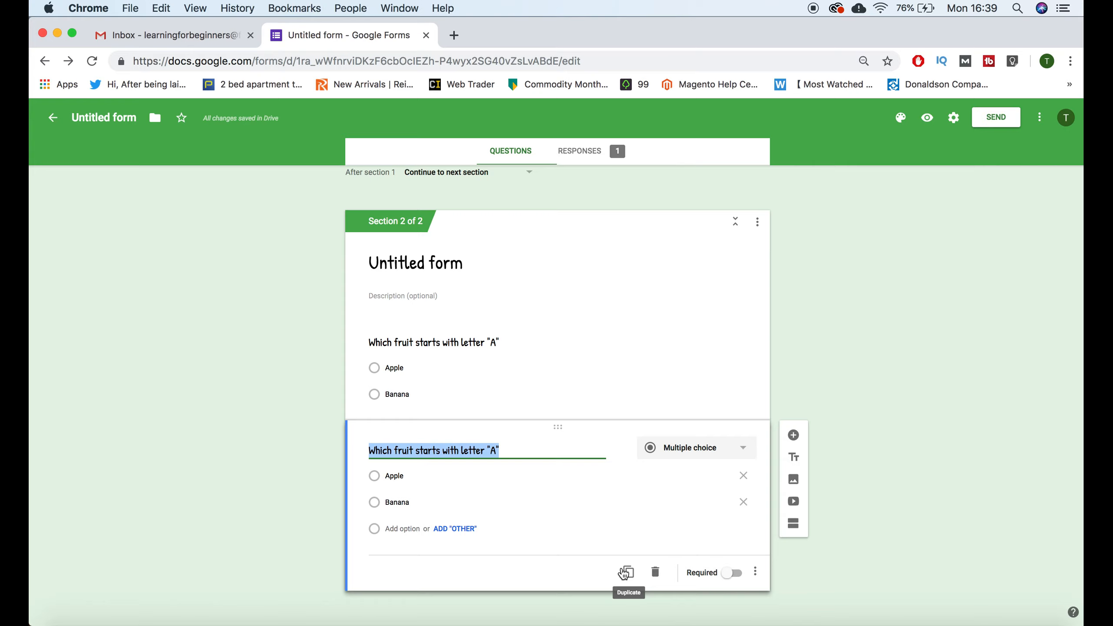
- Try the Short answer and Paragraph answer types on the first fruit question in section 2
{"action": "left_click", "coordinate": [744, 452]}
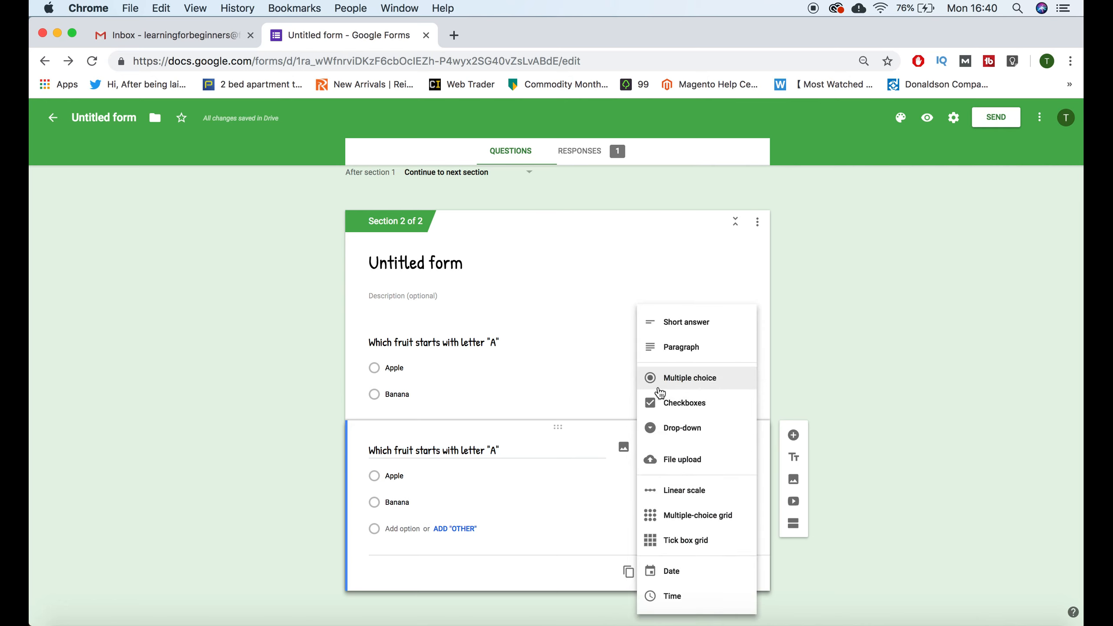
{"action": "left_click", "coordinate": [616, 409]}
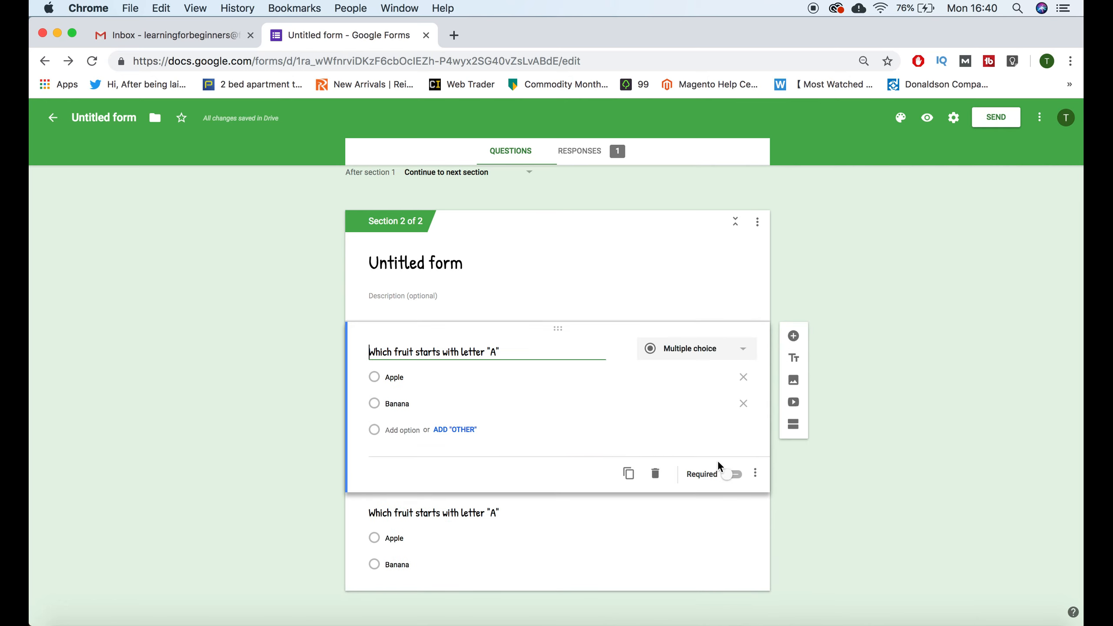
{"action": "left_click", "coordinate": [741, 352]}
{"action": "left_click", "coordinate": [746, 302]}
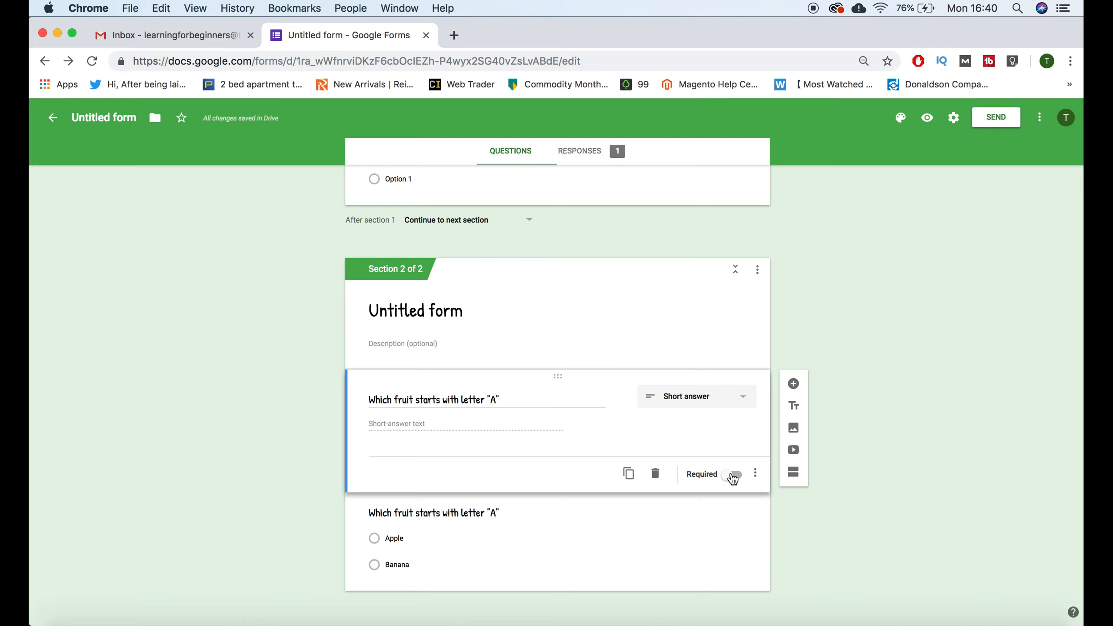
{"action": "left_click", "coordinate": [731, 400]}
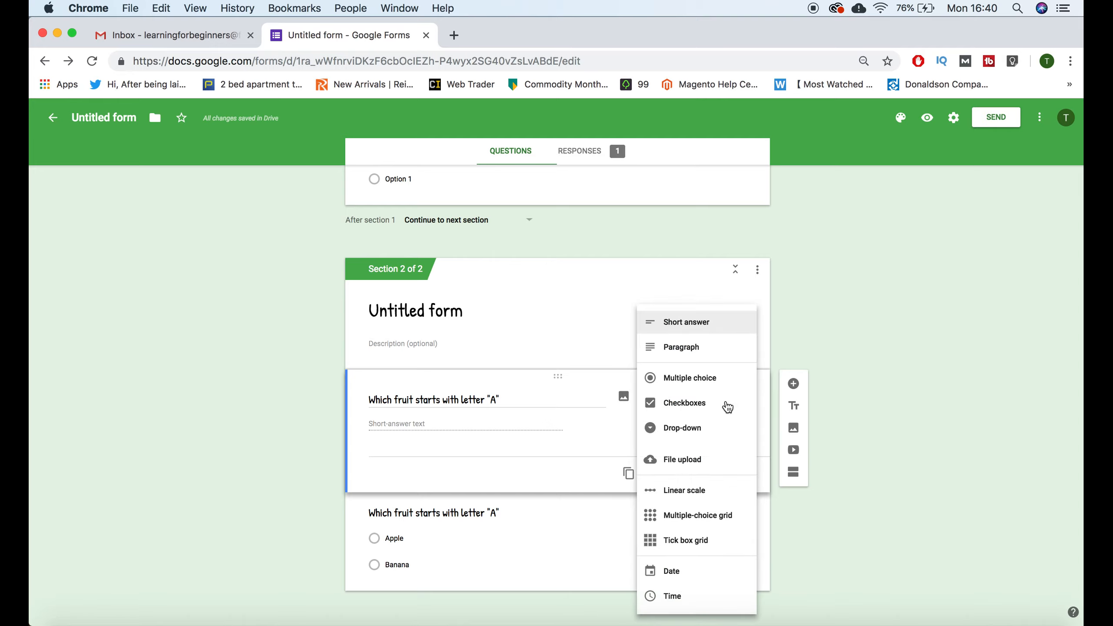
{"action": "left_click", "coordinate": [736, 353]}
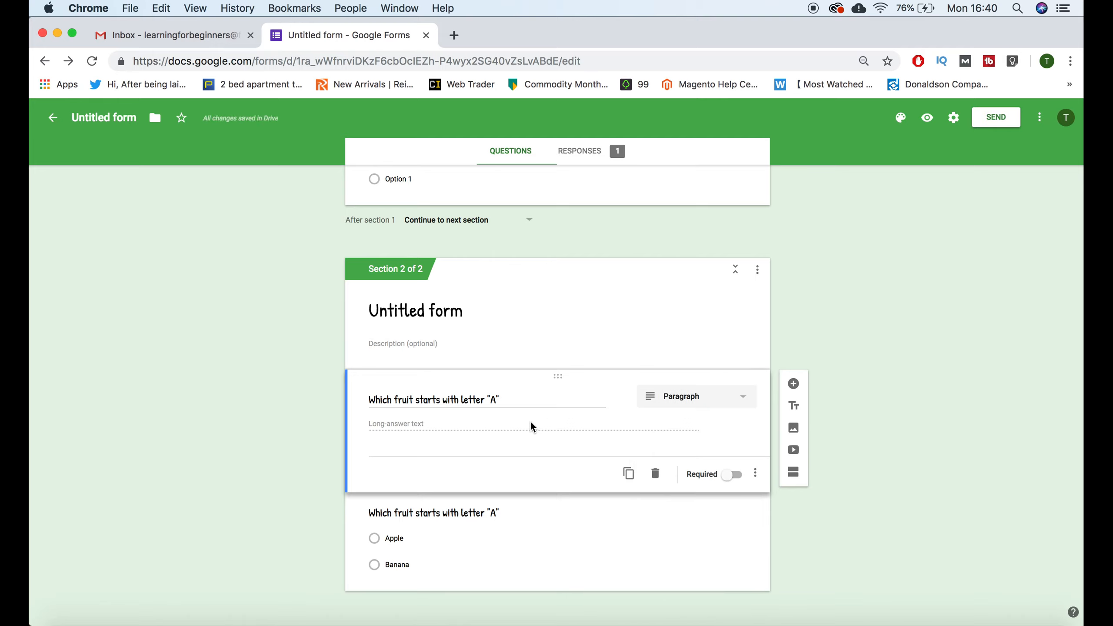
- Try the Multiple choice, Checkboxes and Drop-down answer types on the first fruit question in section 2
{"action": "left_click", "coordinate": [683, 398]}
{"action": "left_click", "coordinate": [706, 389]}
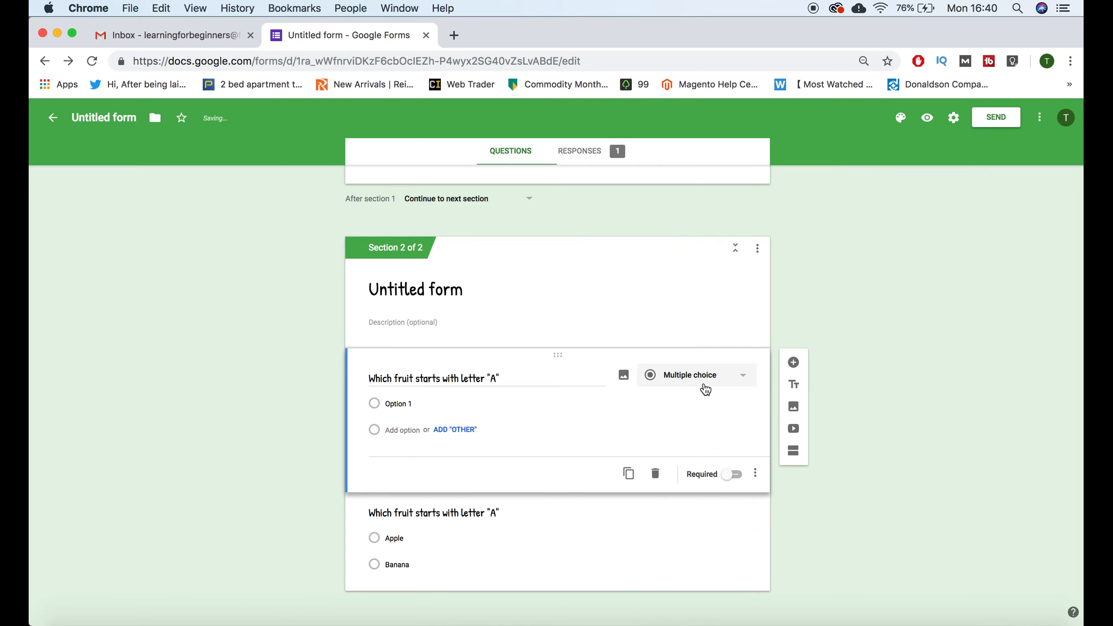
{"action": "left_click", "coordinate": [696, 385]}
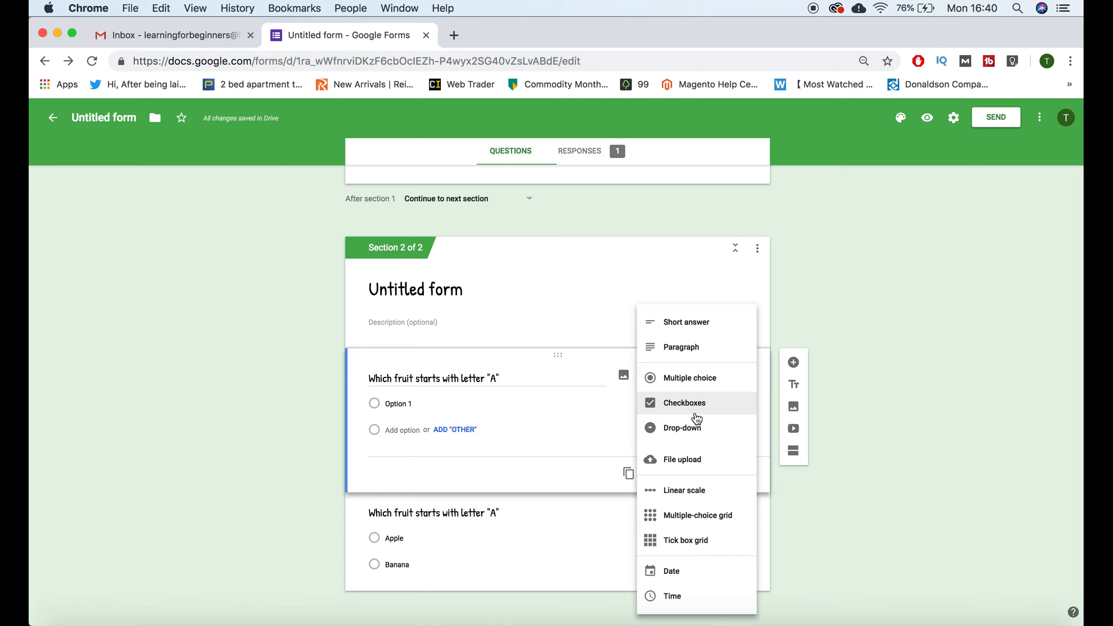
{"action": "left_click", "coordinate": [694, 407]}
{"action": "left_click", "coordinate": [703, 378]}
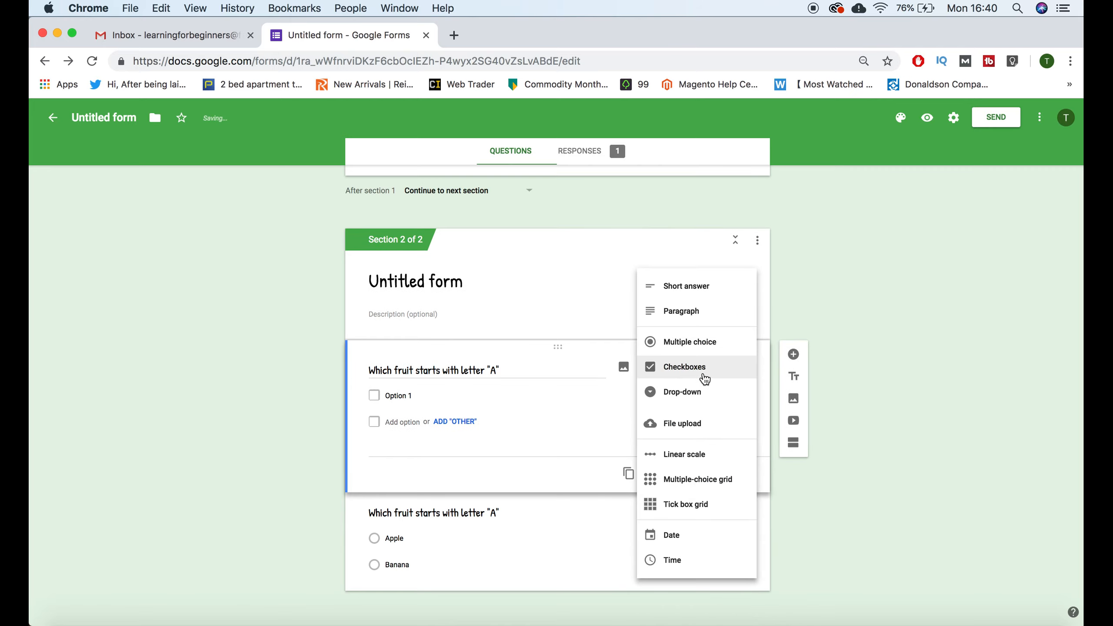
{"action": "left_click", "coordinate": [699, 394]}
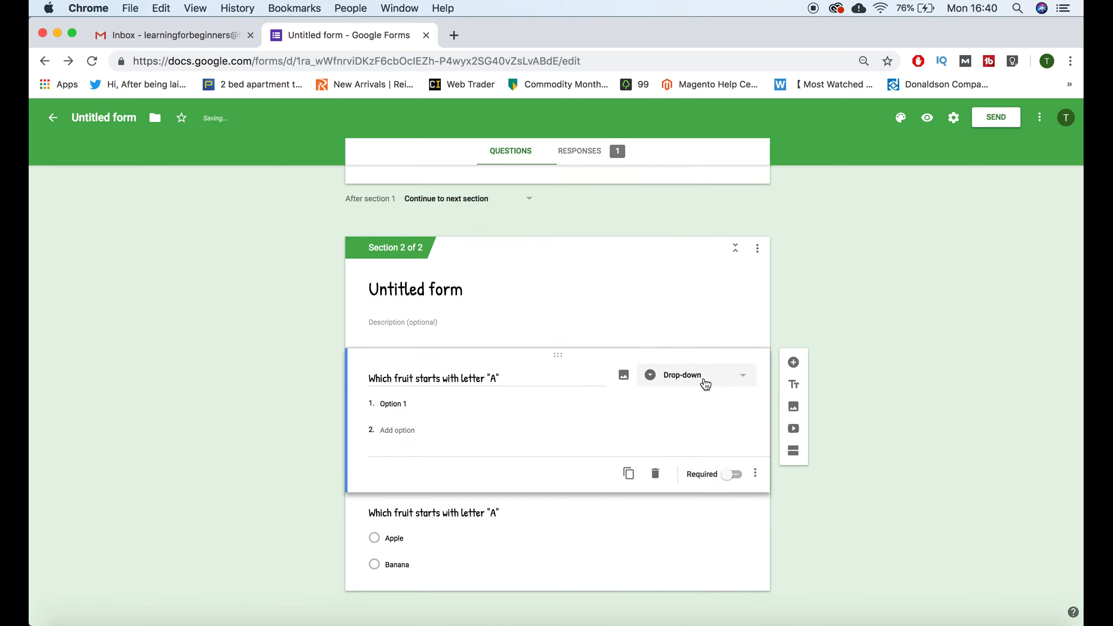
- Change the first fruit question in section 2 to File upload and agree to let respondents upload files to Drive
{"action": "left_click", "coordinate": [702, 379]}
{"action": "left_click", "coordinate": [700, 403]}
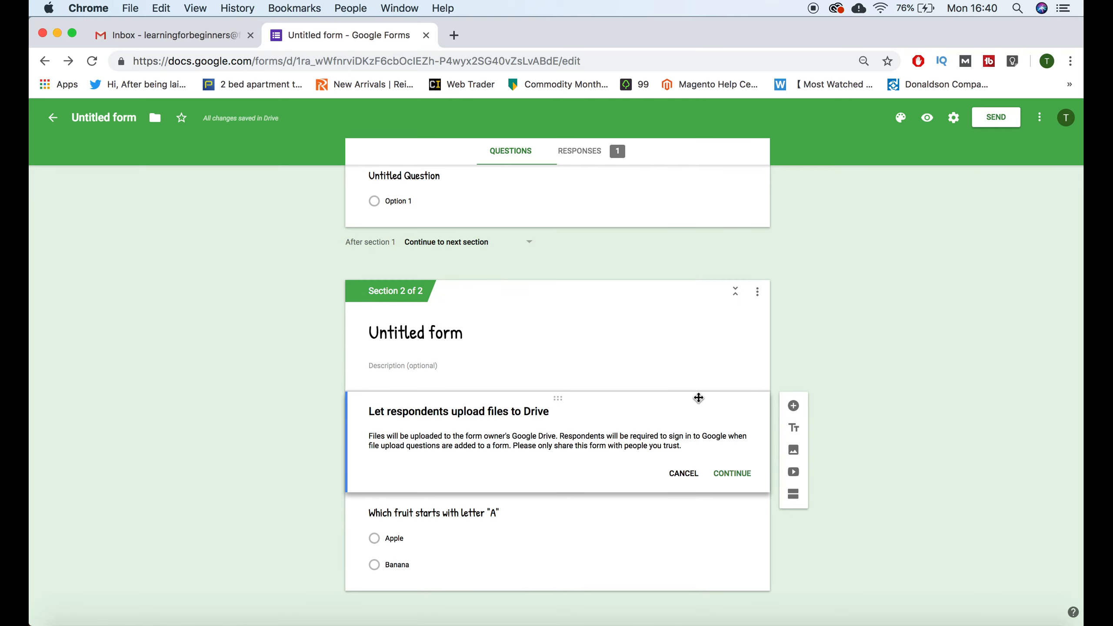
{"action": "scroll", "coordinate": [588, 448], "scroll_direction": "down", "scroll_amount": 1}
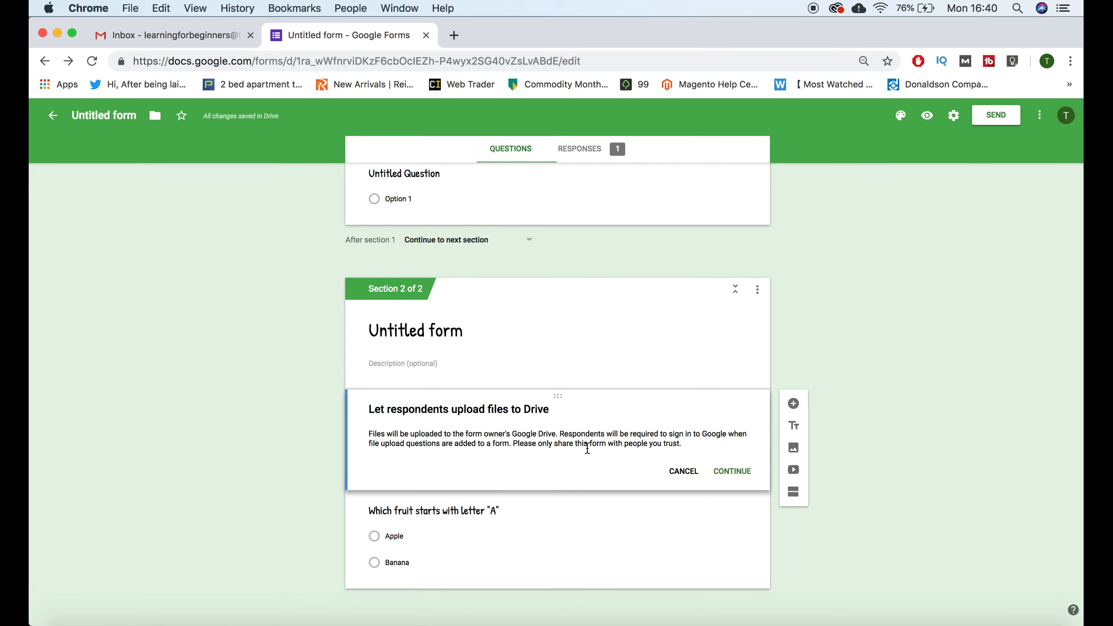
{"action": "left_click", "coordinate": [733, 473]}
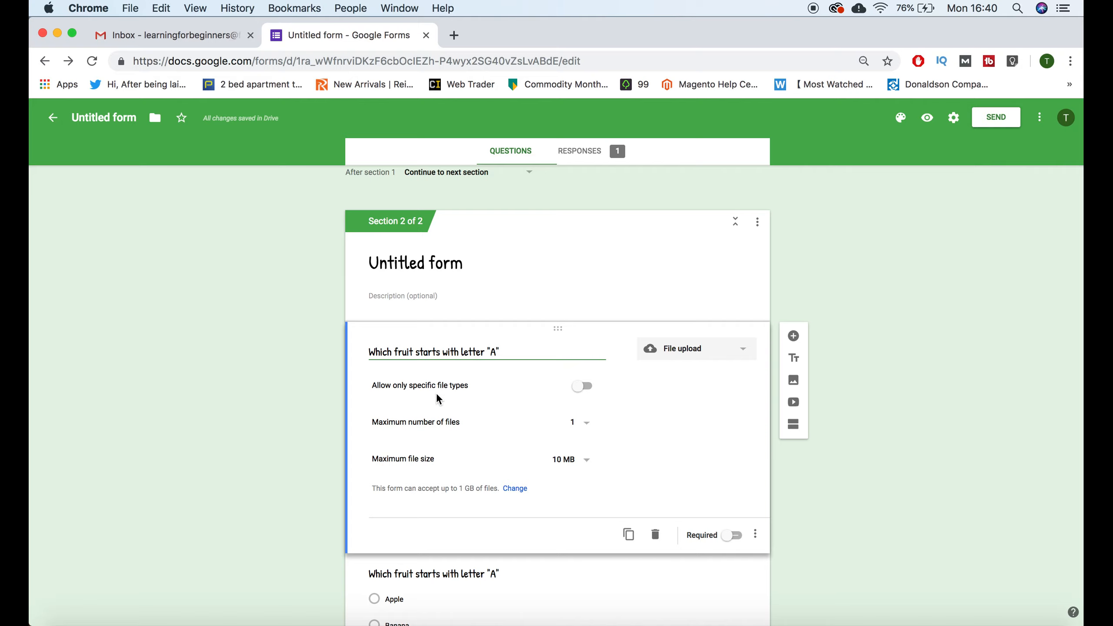
- View the maximum file size and maximum number of files choices of the file upload question without changing them
{"action": "scroll", "coordinate": [603, 381], "scroll_direction": "down", "scroll_amount": 3}
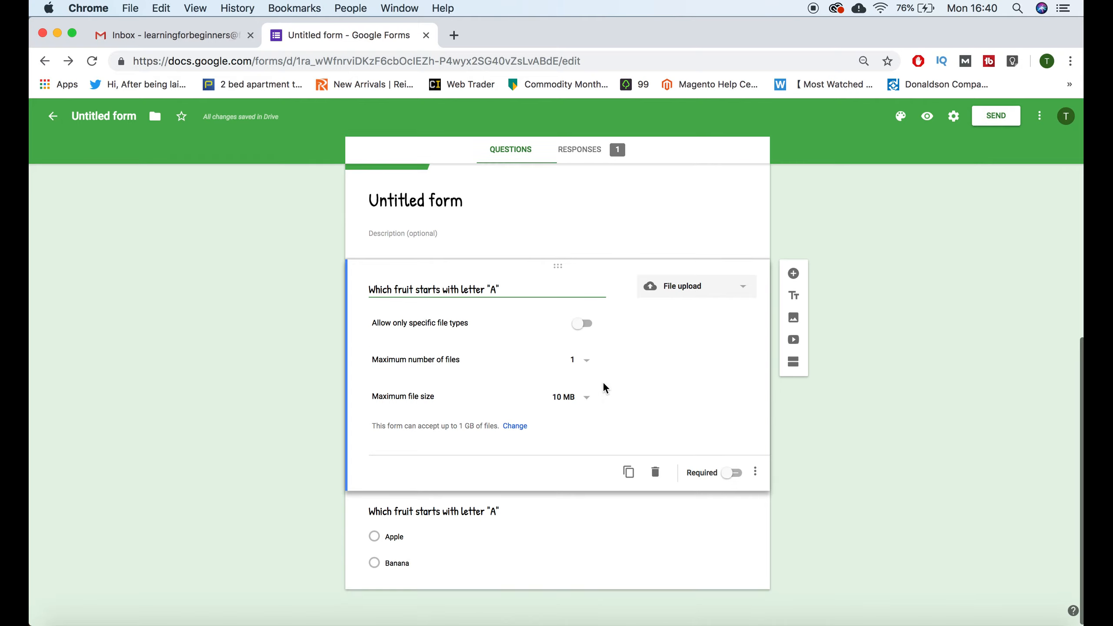
{"action": "left_click", "coordinate": [583, 401]}
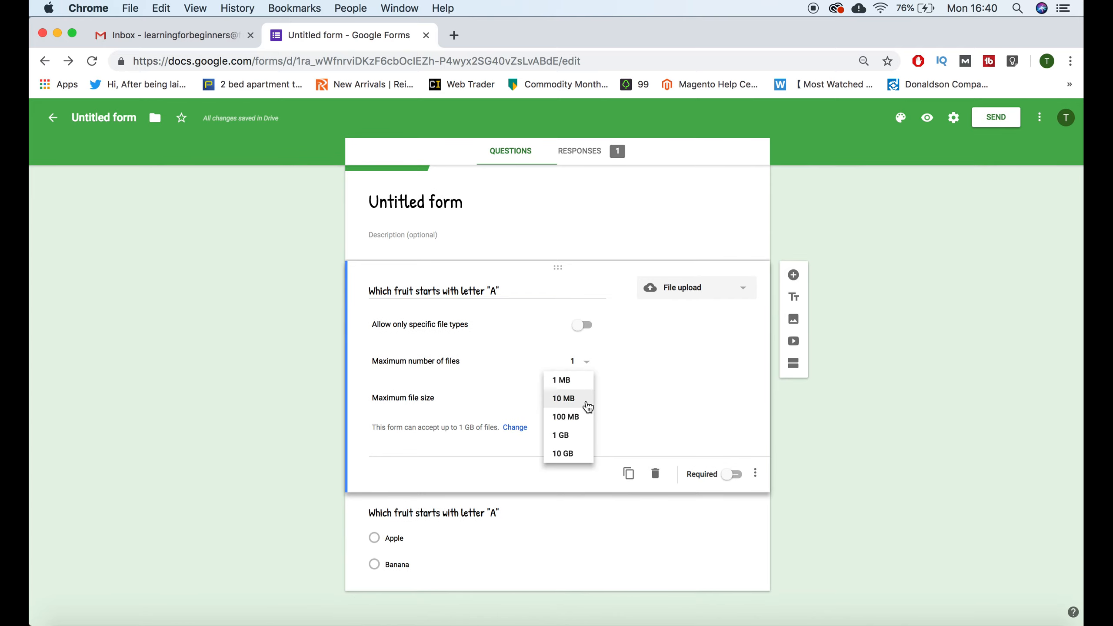
{"action": "left_click", "coordinate": [441, 403]}
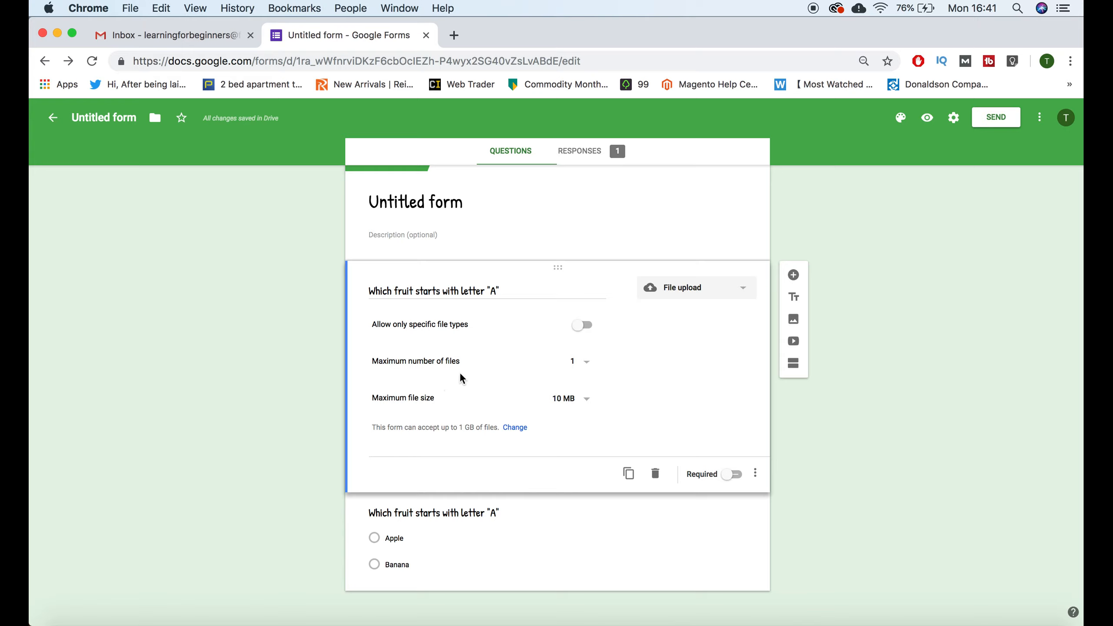
{"action": "left_click", "coordinate": [587, 365]}
{"action": "left_click", "coordinate": [527, 364]}
- Change the file upload question to a Linear scale and look at its lower and upper limit choices
{"action": "left_click", "coordinate": [727, 297]}
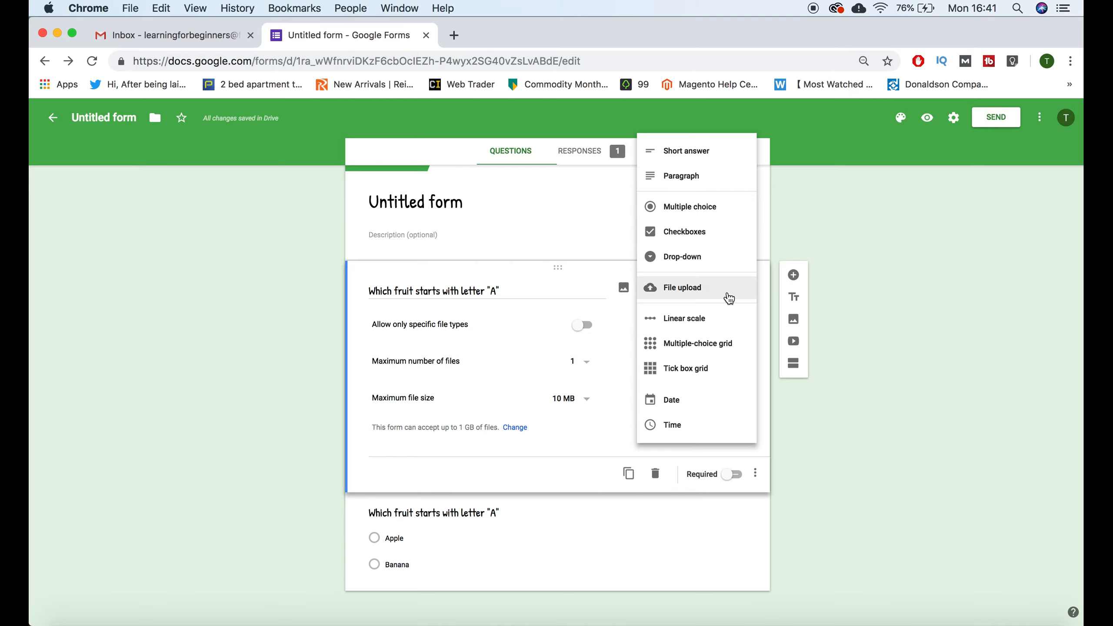
{"action": "left_click", "coordinate": [700, 321]}
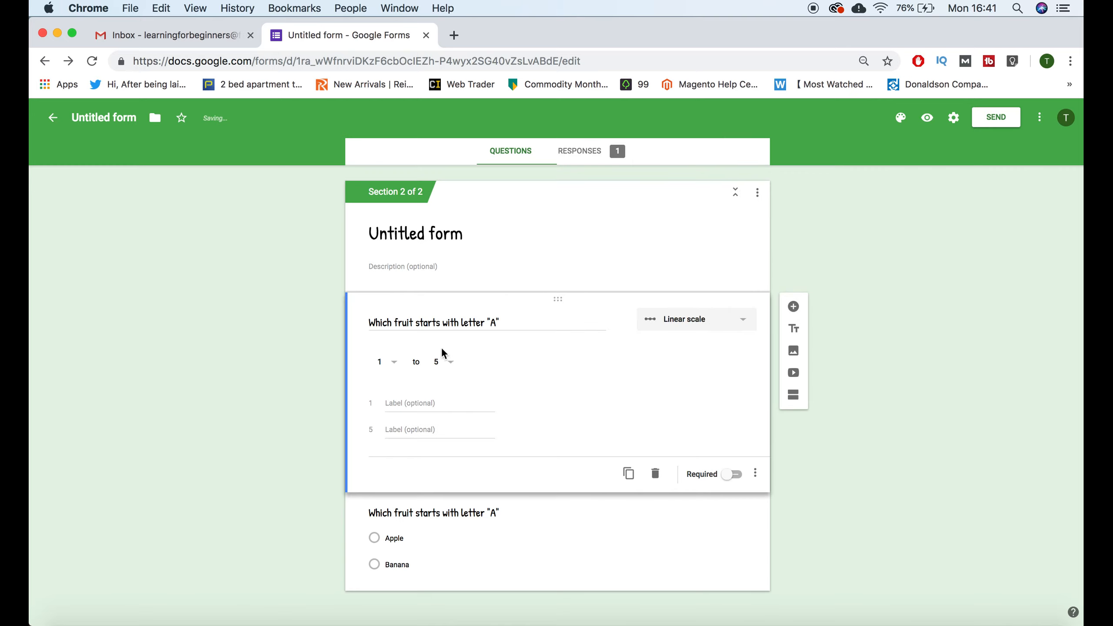
{"action": "left_click", "coordinate": [394, 363]}
{"action": "left_click", "coordinate": [422, 376]}
{"action": "left_click", "coordinate": [386, 363]}
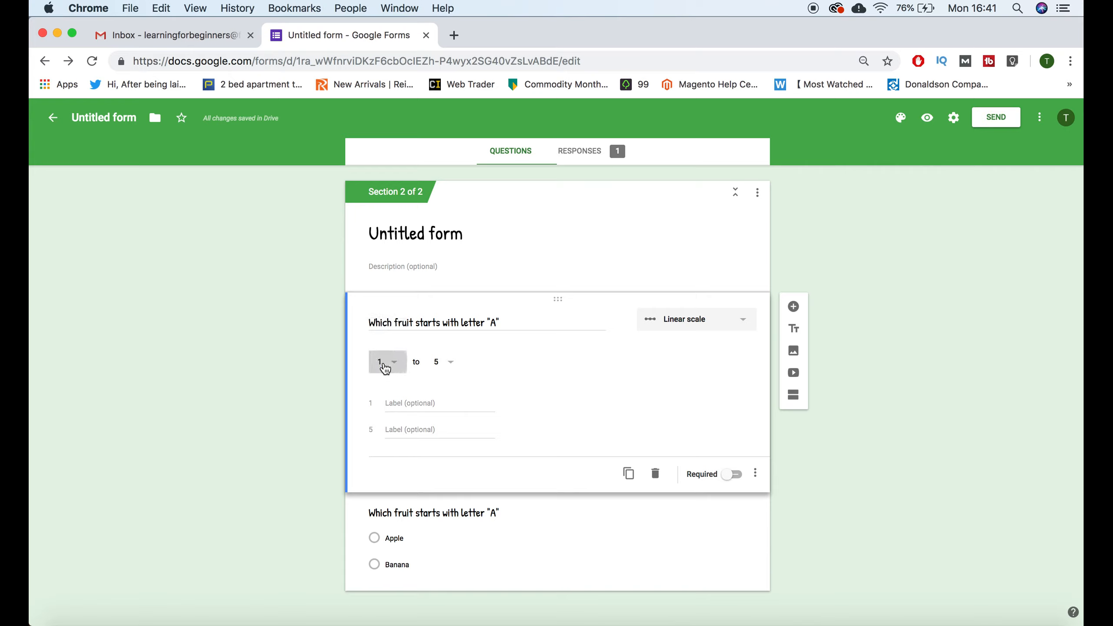
{"action": "left_click", "coordinate": [444, 366]}
{"action": "left_click", "coordinate": [532, 360]}
- Try the Multiple-choice grid and Tick box grid answer types on the linear scale question
{"action": "left_click", "coordinate": [691, 320]}
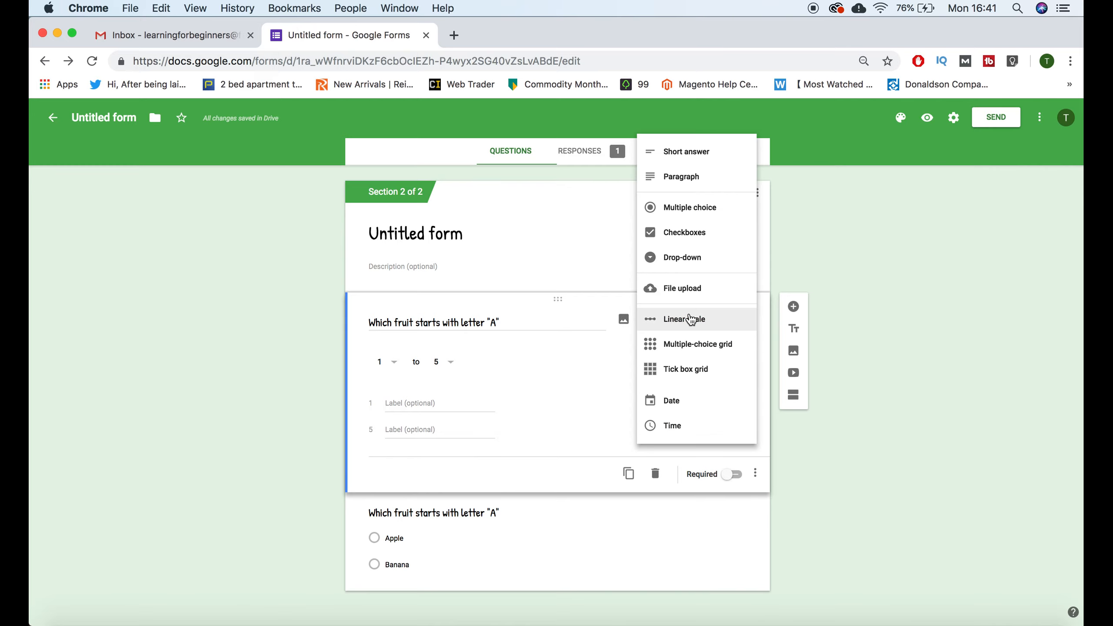
{"action": "left_click", "coordinate": [685, 346]}
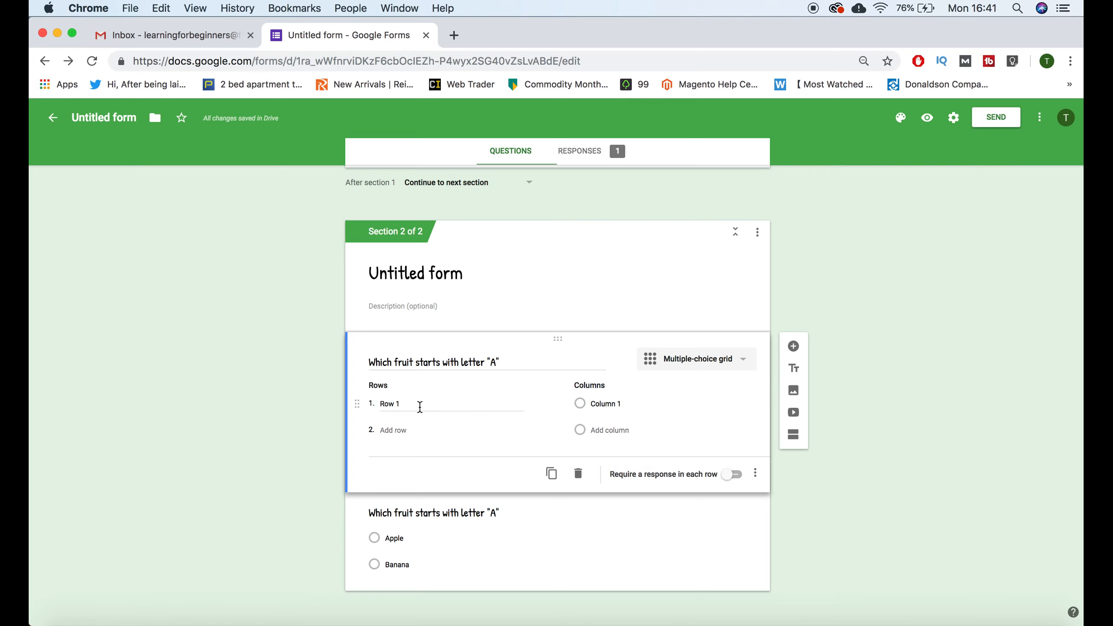
{"action": "left_click", "coordinate": [702, 363]}
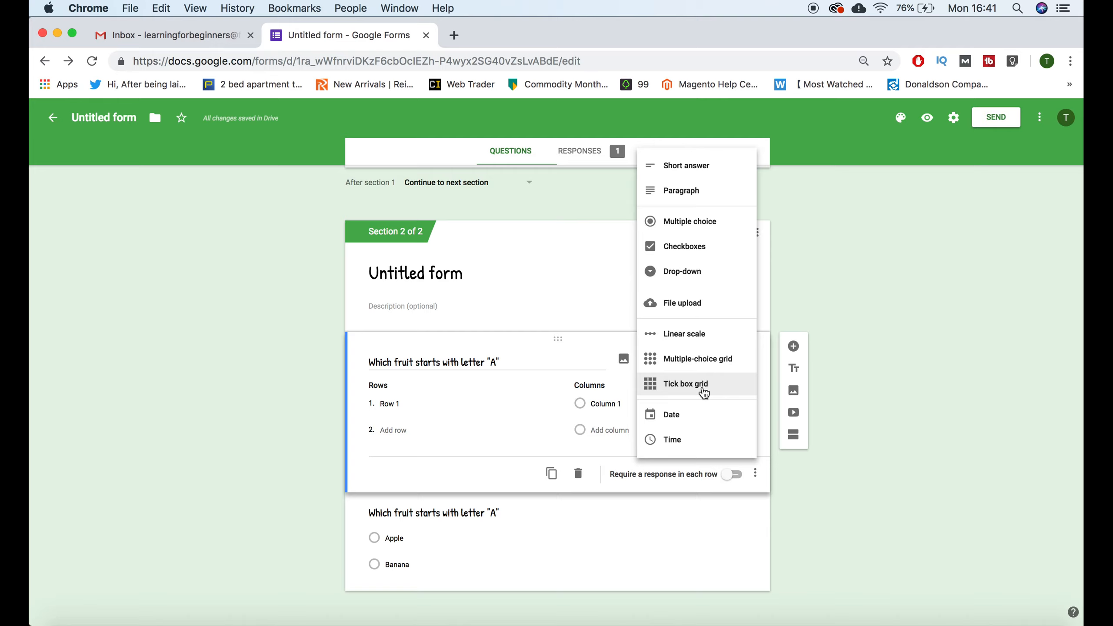
{"action": "left_click", "coordinate": [704, 393]}
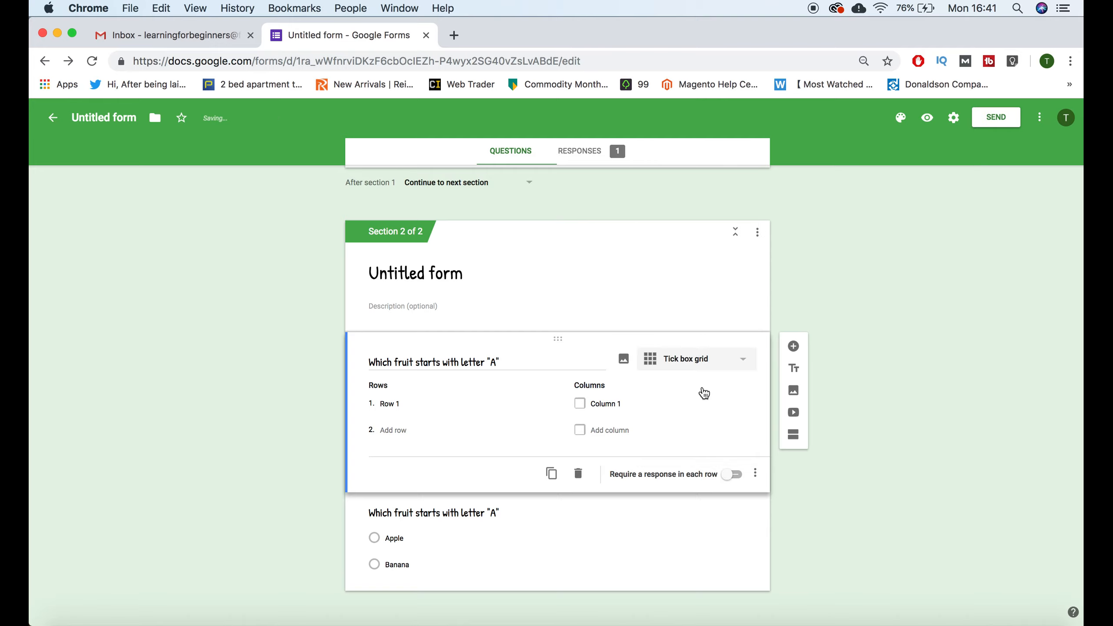
- Change the tick box grid question in section 2 to the Date answer type
{"action": "left_click", "coordinate": [719, 360]}
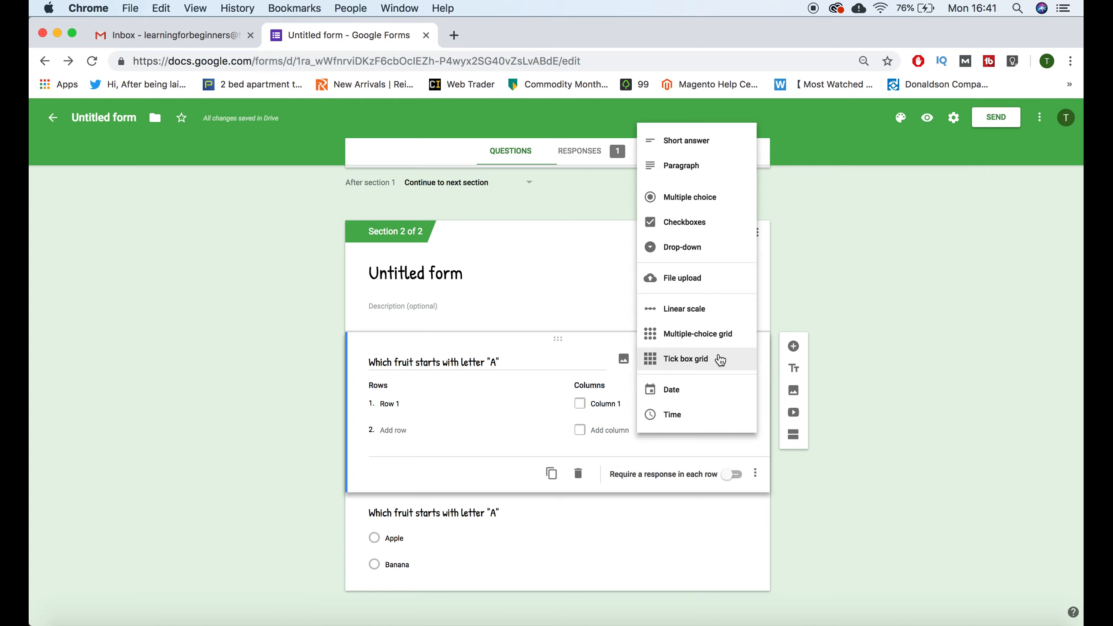
{"action": "left_click", "coordinate": [699, 388]}
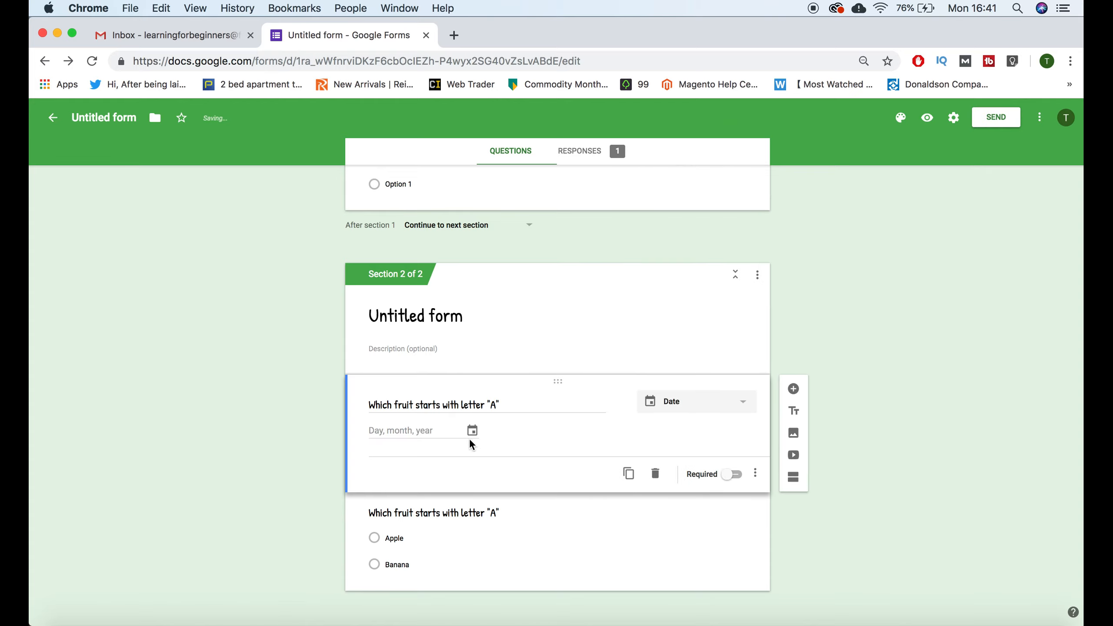
{"action": "left_click", "coordinate": [680, 406]}
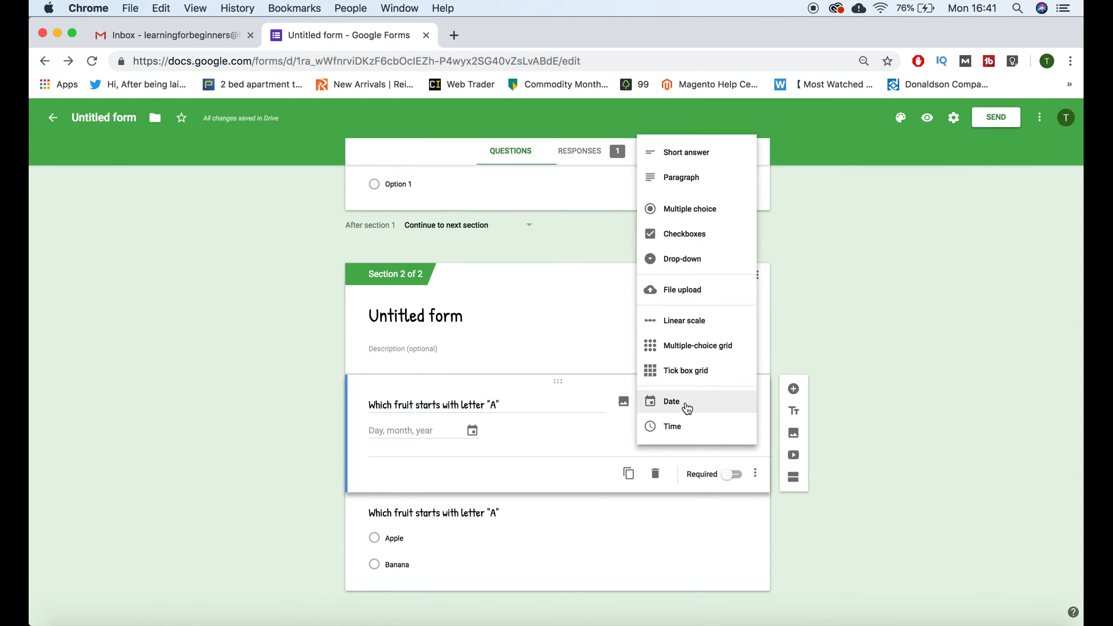
{"action": "left_click", "coordinate": [506, 429]}
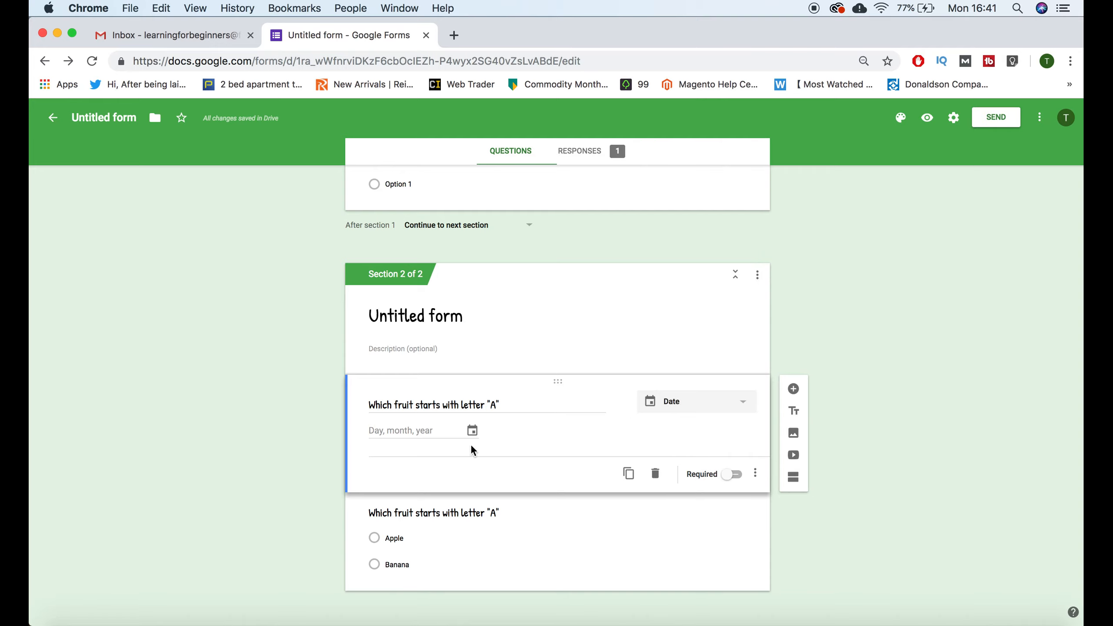
- Replace the date question's title with "Whats your D.O.B?"
{"action": "triple_click", "coordinate": [506, 408]}
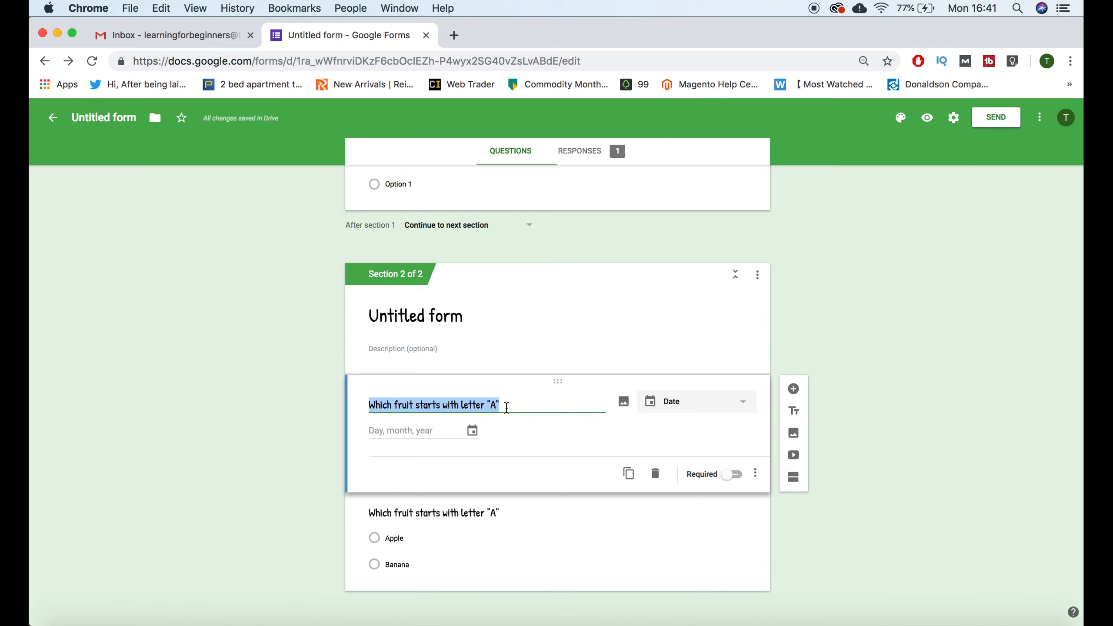
{"action": "type", "text": "What"}
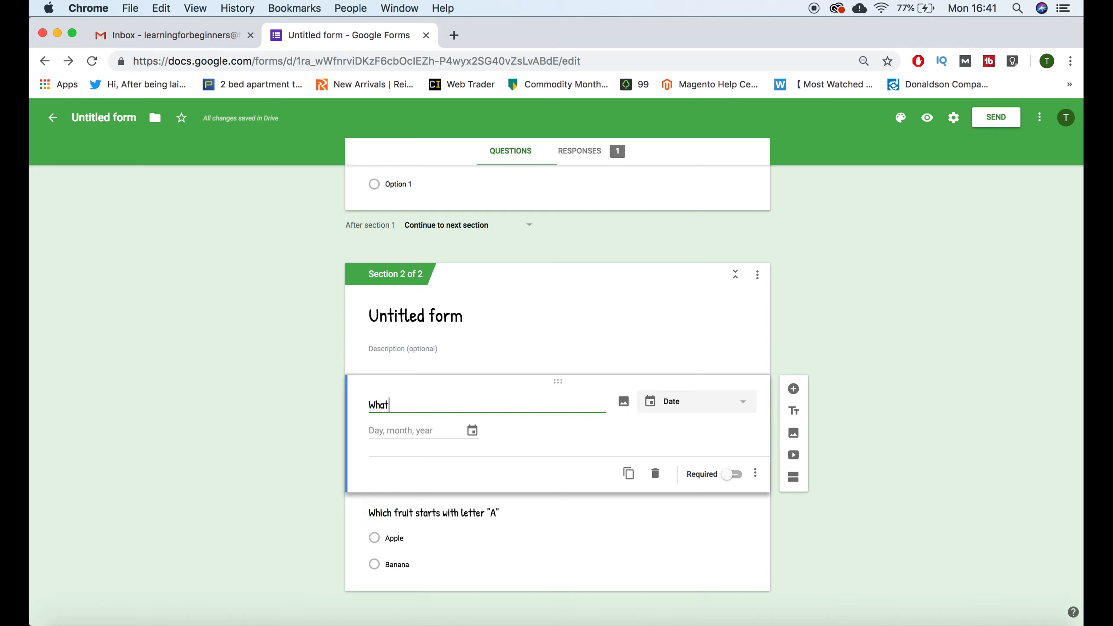
{"action": "type", "text": "s your D.O.B?"}
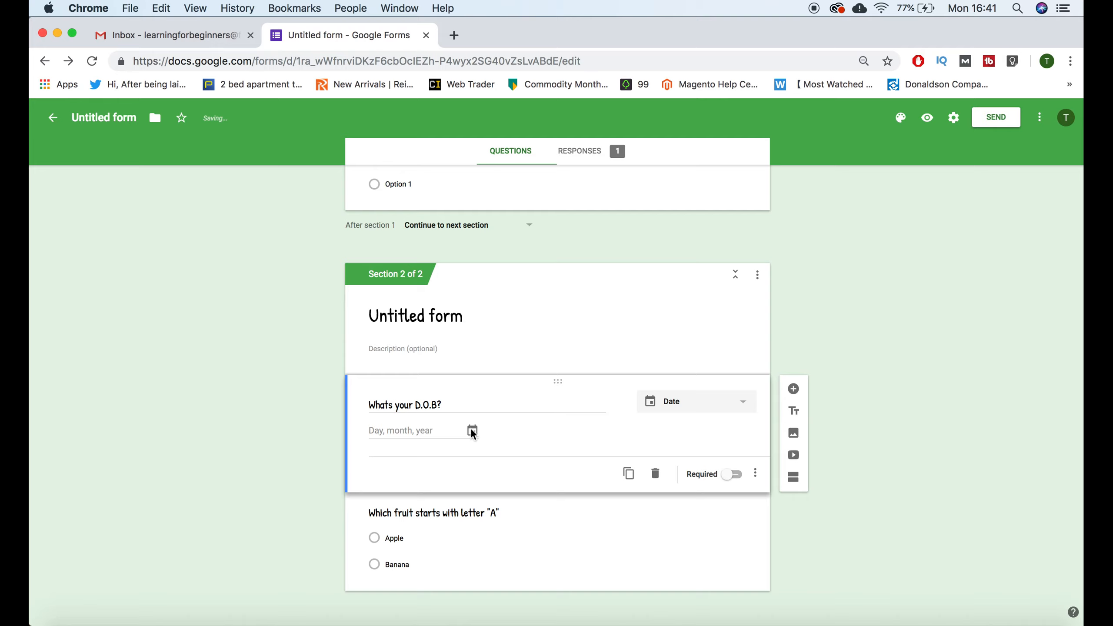
- Change the "Whats your D.O.B?" question to the Time answer type and view the list of answer types again
{"action": "left_click", "coordinate": [716, 418]}
{"action": "left_click", "coordinate": [716, 438]}
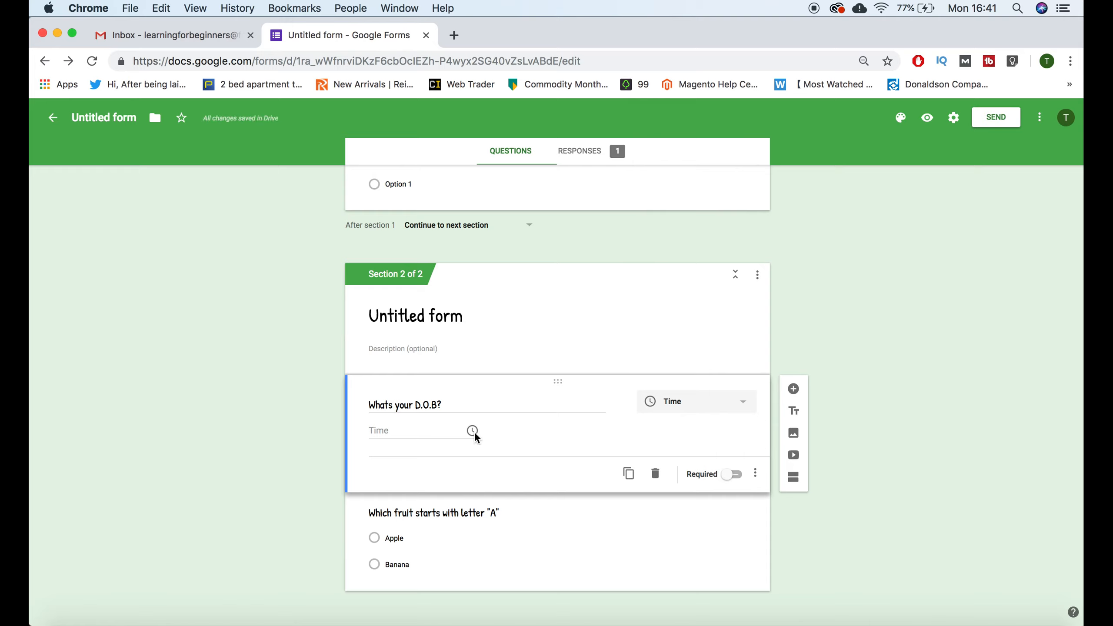
{"action": "left_click", "coordinate": [713, 397]}
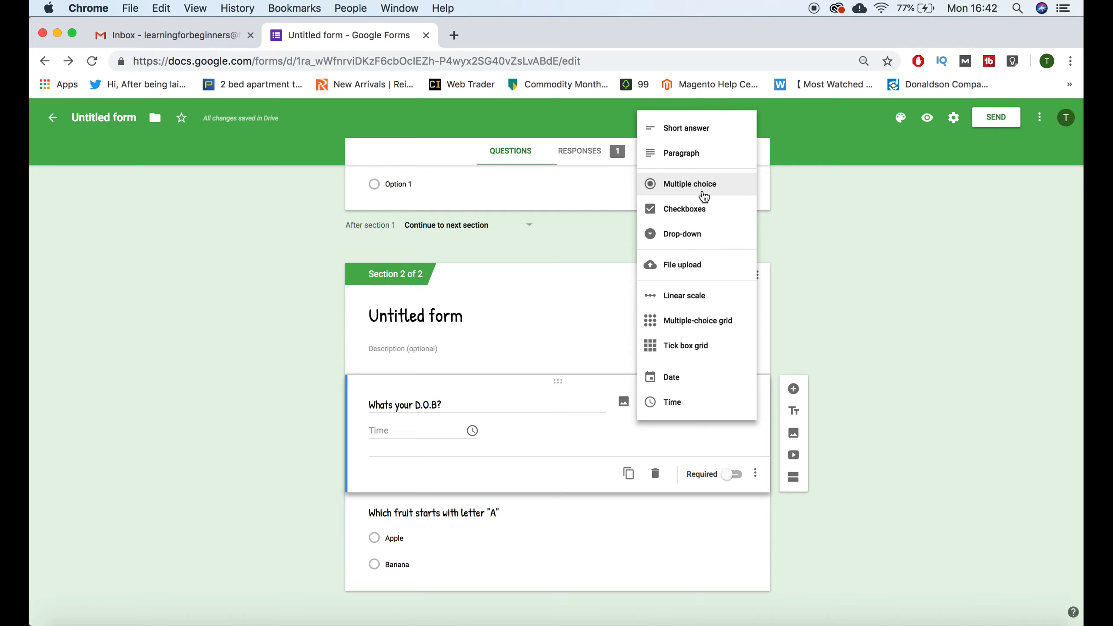
{"action": "left_click", "coordinate": [471, 510]}
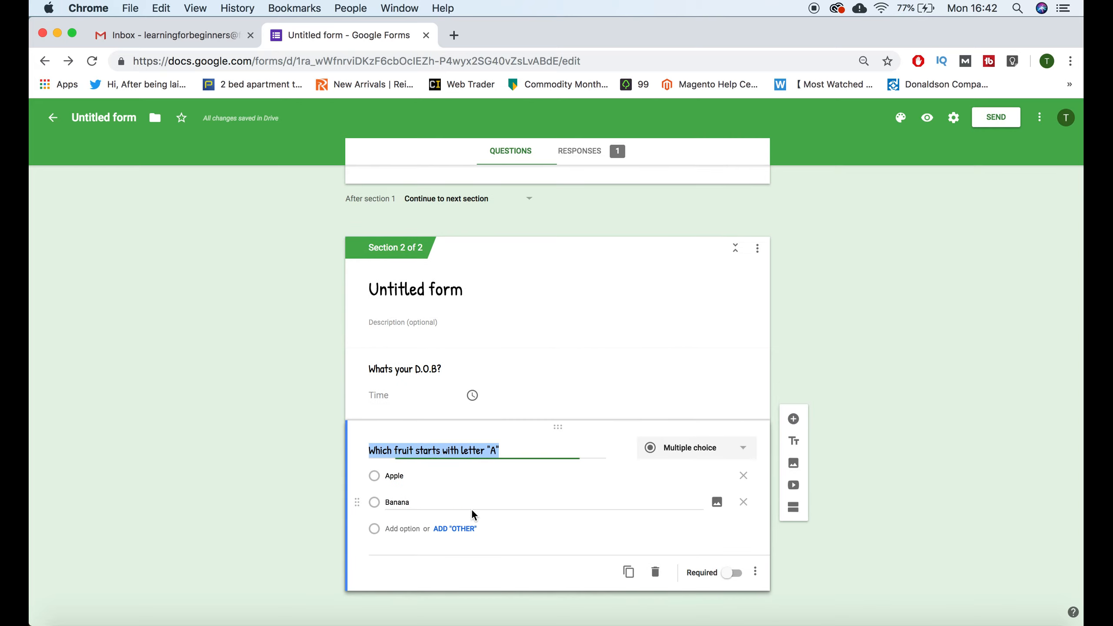
- Enter "Male or Female?" as the form description in section 1
{"action": "scroll", "coordinate": [614, 287], "scroll_direction": "up", "scroll_amount": 10}
{"action": "left_click", "coordinate": [613, 287]}
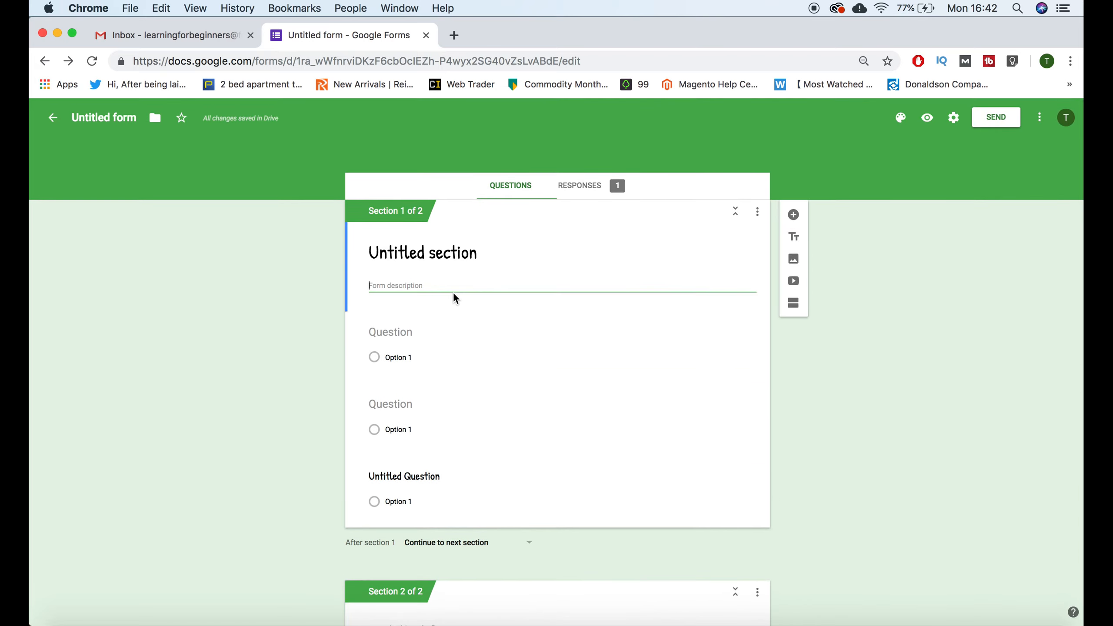
{"action": "type", "text": "Male or Female?"}
- Move the text "Male or Female?" from the form description into the title of the first blank question in section 1
{"action": "left_click", "coordinate": [445, 329]}
{"action": "left_click", "coordinate": [638, 297]}
{"action": "key", "text": "super+c"}
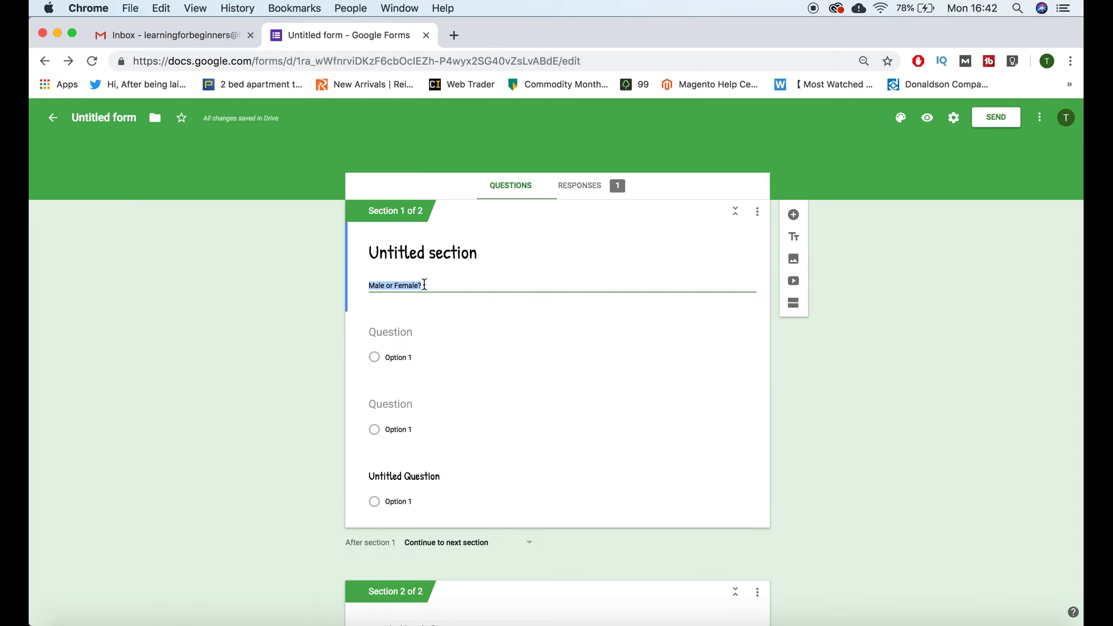
{"action": "key", "text": "BackSpace"}
{"action": "left_click", "coordinate": [396, 325]}
{"action": "key", "text": "super+v"}
{"action": "left_click", "coordinate": [387, 382]}
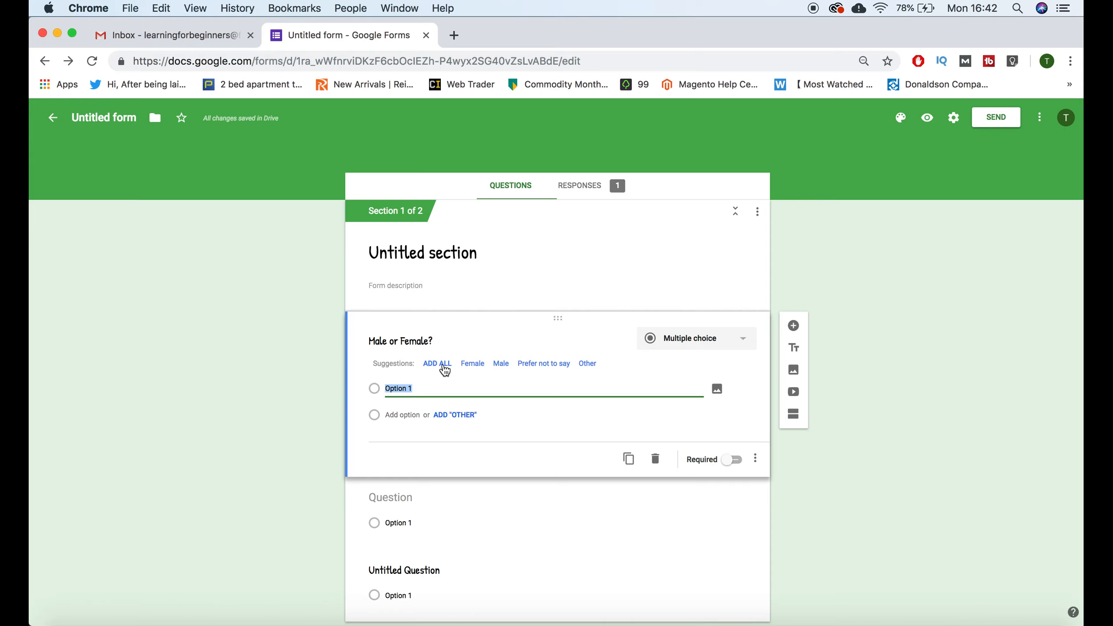
- Add all suggested answers to the "Male or Female?" question and remove the "Other" option
{"action": "left_click", "coordinate": [427, 365]}
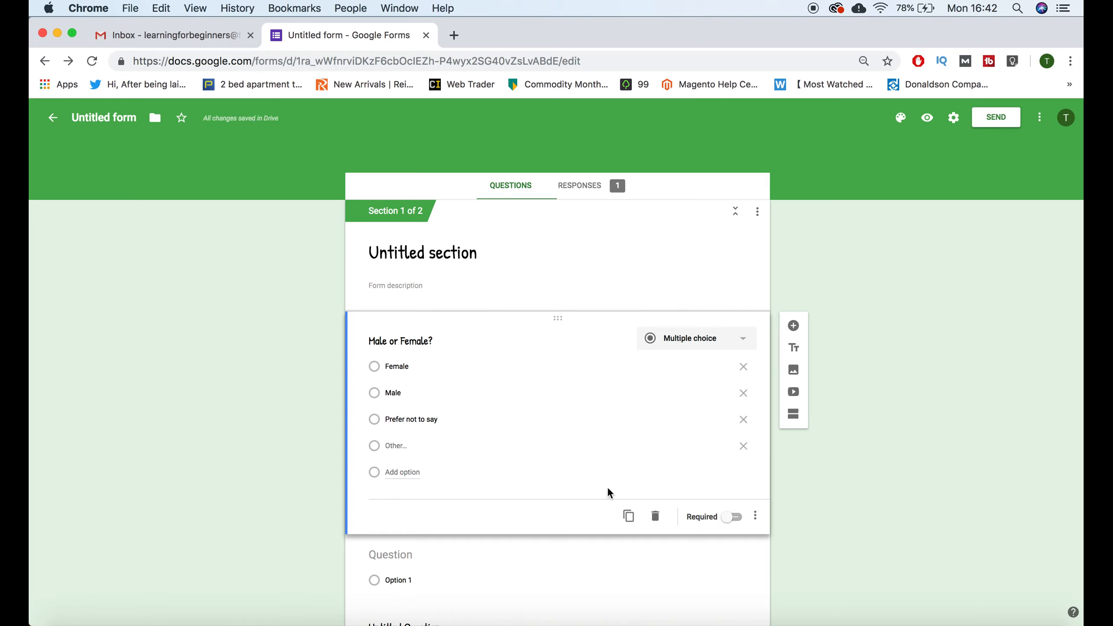
{"action": "left_click", "coordinate": [742, 445]}
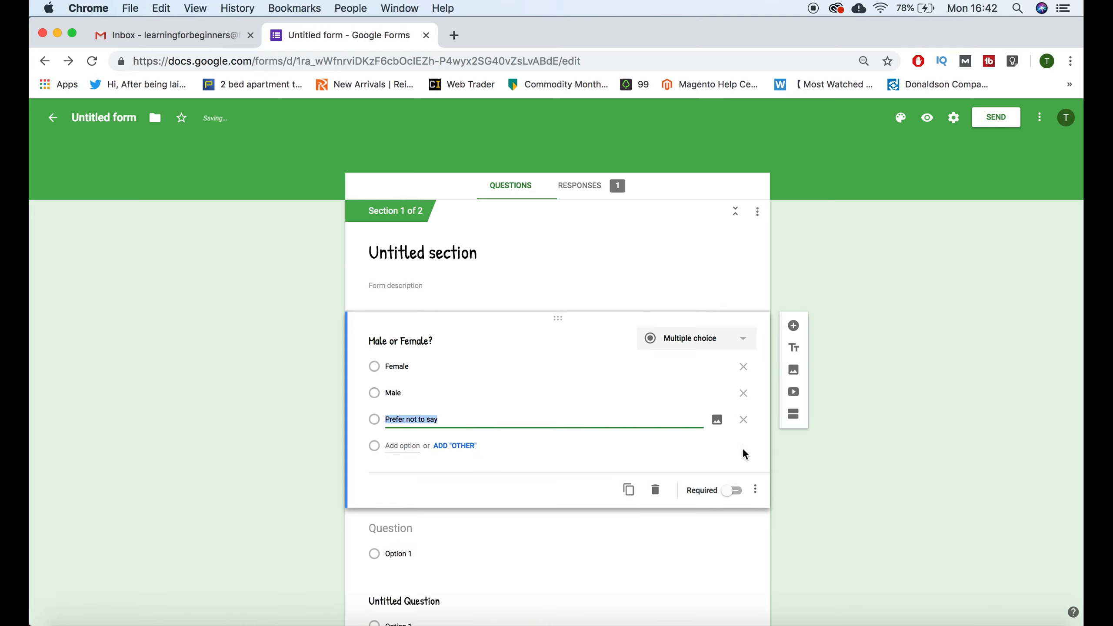
{"action": "left_click", "coordinate": [742, 447]}
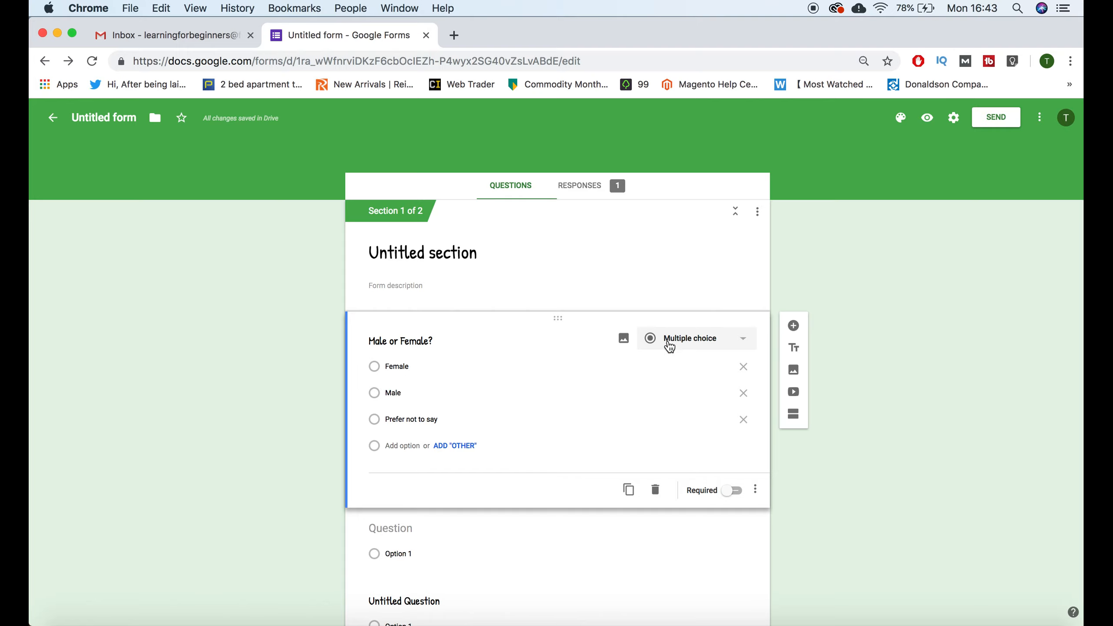
- Change the "Whats your D.O.B?" question in section 2 to the Date answer type
{"action": "scroll", "coordinate": [666, 344], "scroll_direction": "down", "scroll_amount": 8}
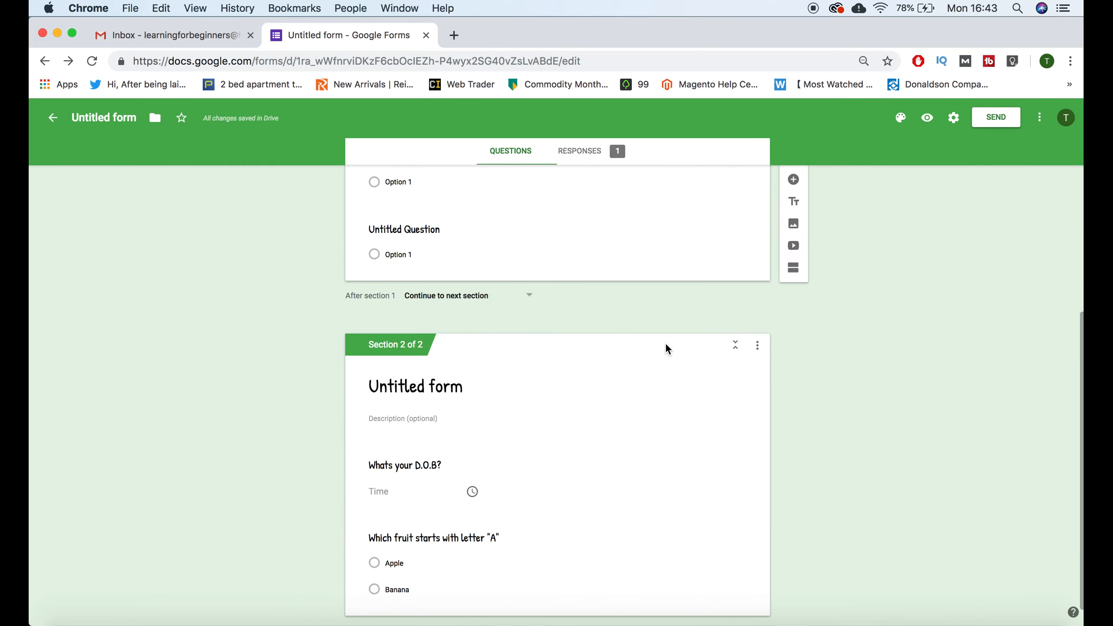
{"action": "left_click", "coordinate": [467, 495]}
{"action": "left_click", "coordinate": [708, 448]}
{"action": "left_click", "coordinate": [728, 420]}
- View the actions available for section 1 without applying any of them
{"action": "scroll", "coordinate": [550, 361], "scroll_direction": "up", "scroll_amount": 7}
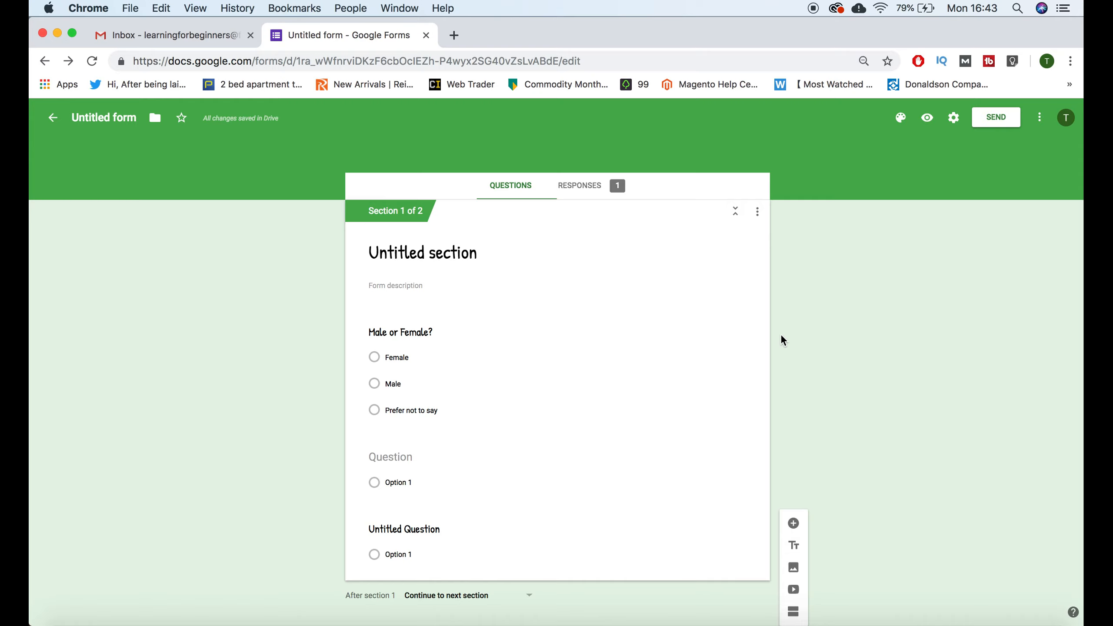
{"action": "left_click", "coordinate": [621, 345]}
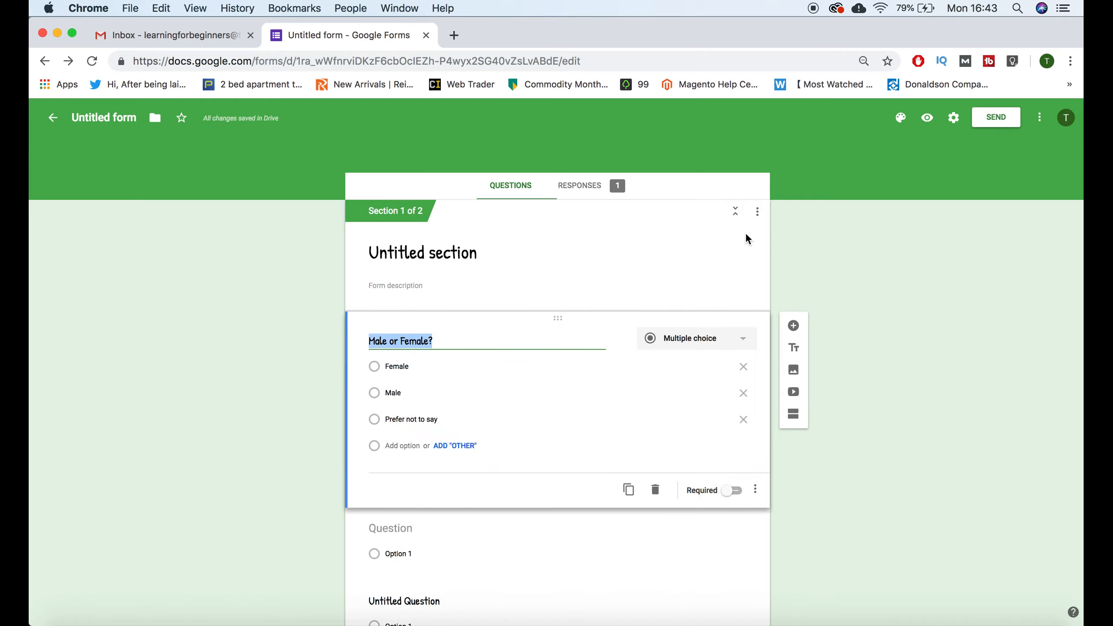
{"action": "left_click", "coordinate": [758, 213]}
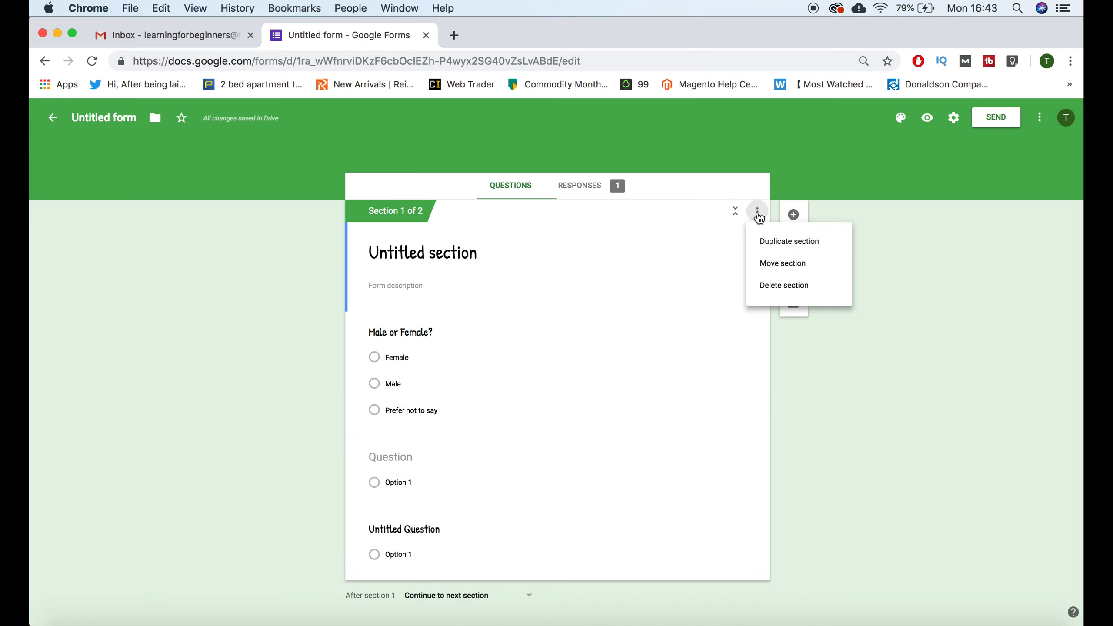
{"action": "left_click", "coordinate": [594, 303]}
- Turn on Shuffle option order and Go to section based on answer for "Male or Female?", and view the destinations for Female
{"action": "left_click", "coordinate": [482, 331]}
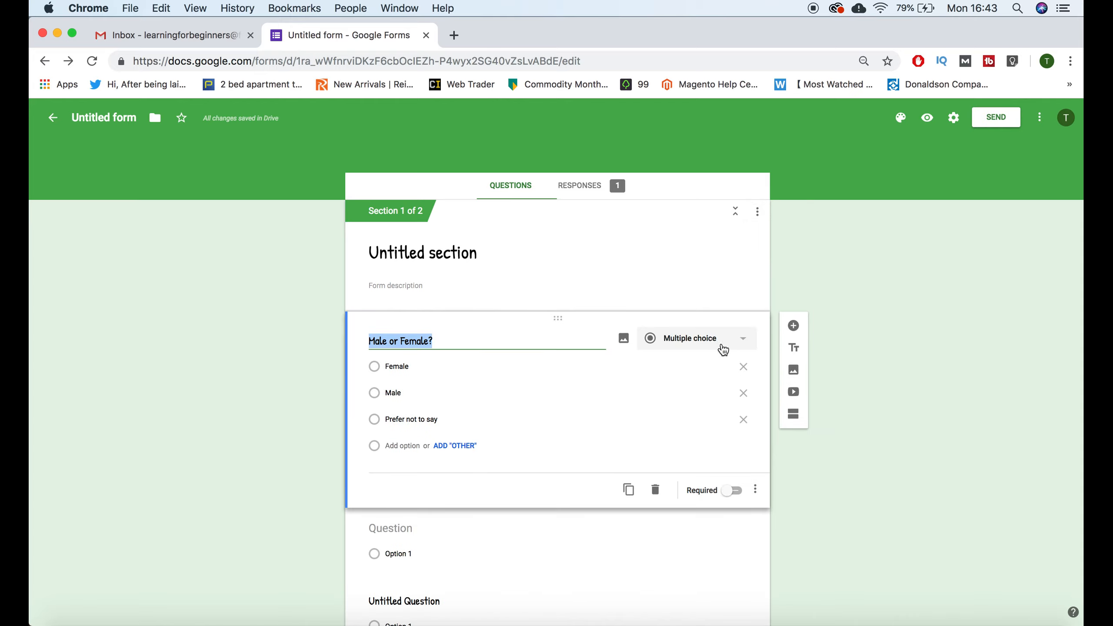
{"action": "left_click", "coordinate": [755, 489]}
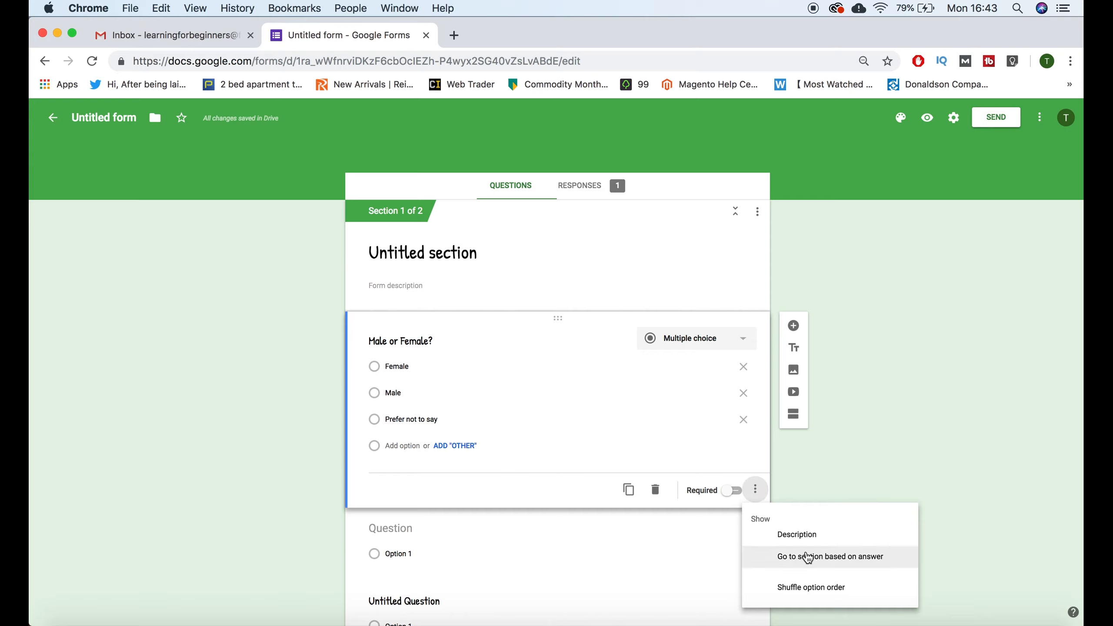
{"action": "left_click", "coordinate": [797, 589]}
{"action": "left_click", "coordinate": [818, 558]}
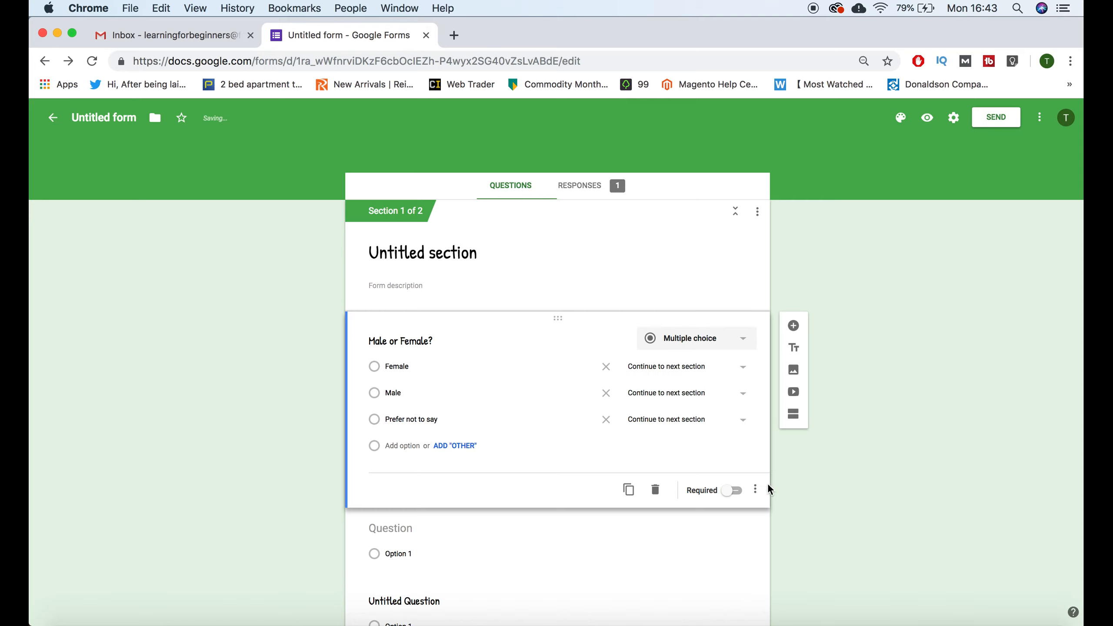
{"action": "left_click", "coordinate": [743, 367]}
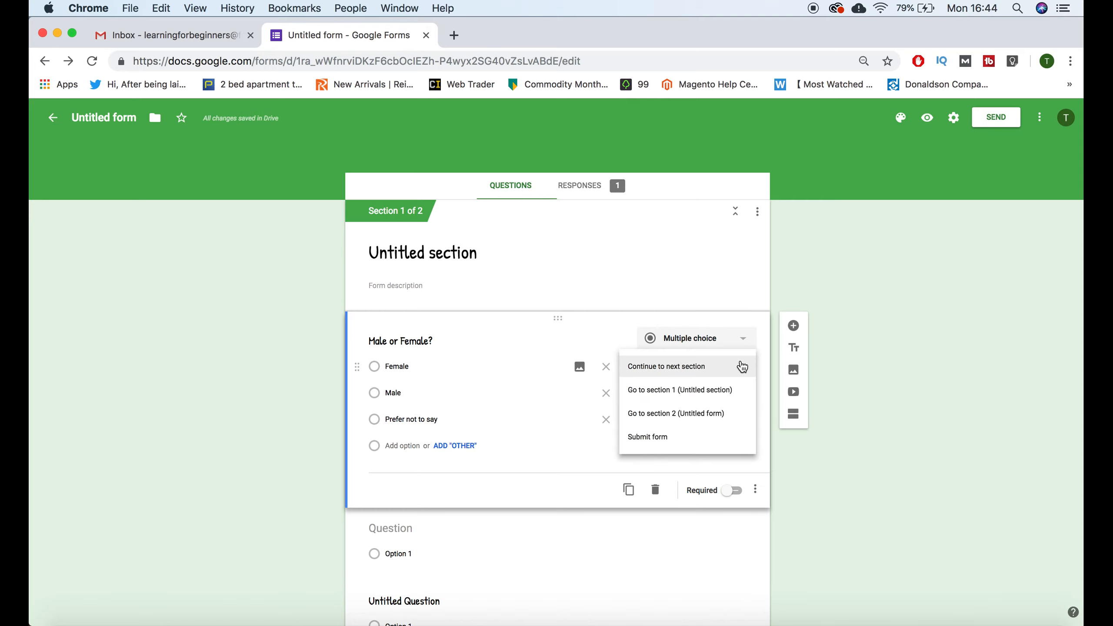
{"action": "left_click", "coordinate": [683, 465]}
- Turn off Go to section based on answer for "Male or Female?" and show the question's description field
{"action": "left_click", "coordinate": [755, 489]}
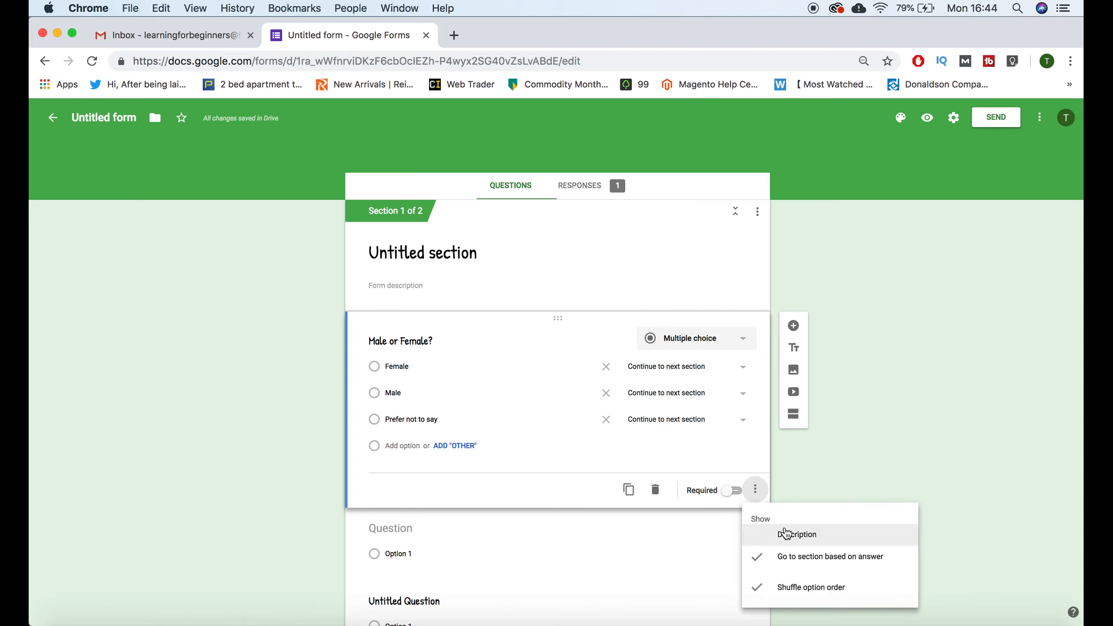
{"action": "left_click", "coordinate": [777, 556]}
{"action": "left_click", "coordinate": [758, 499]}
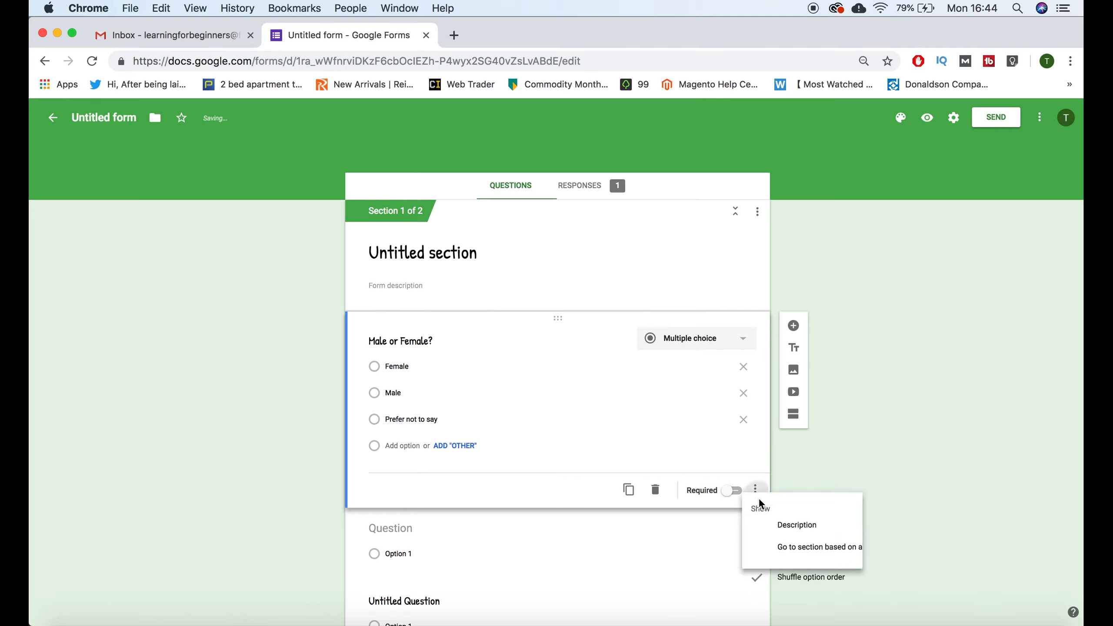
{"action": "left_click", "coordinate": [781, 528]}
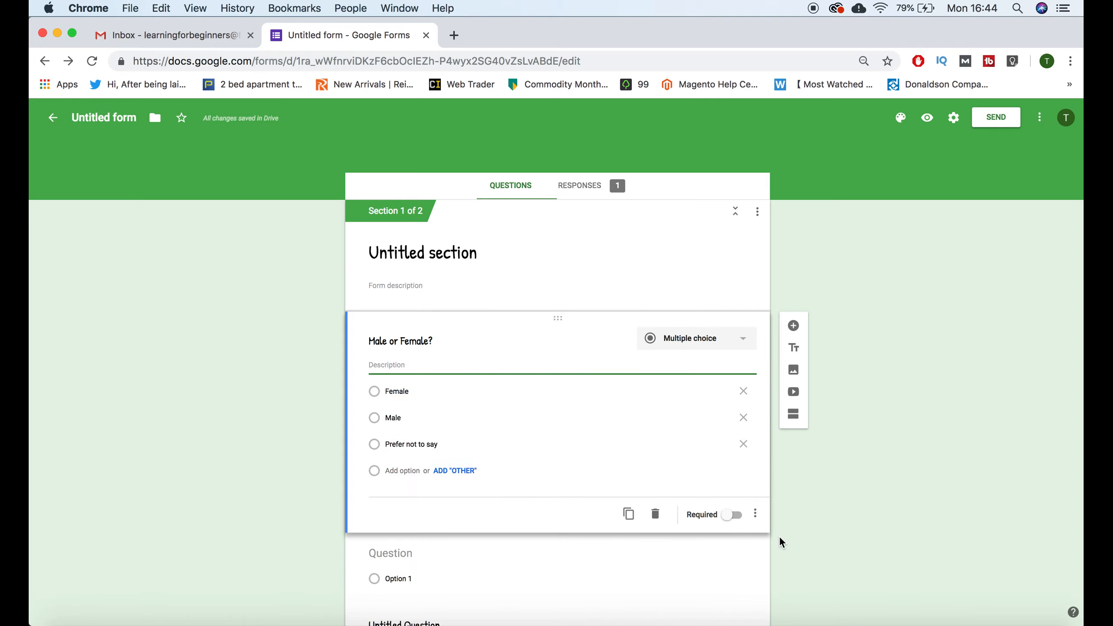
{"action": "left_click", "coordinate": [422, 359]}
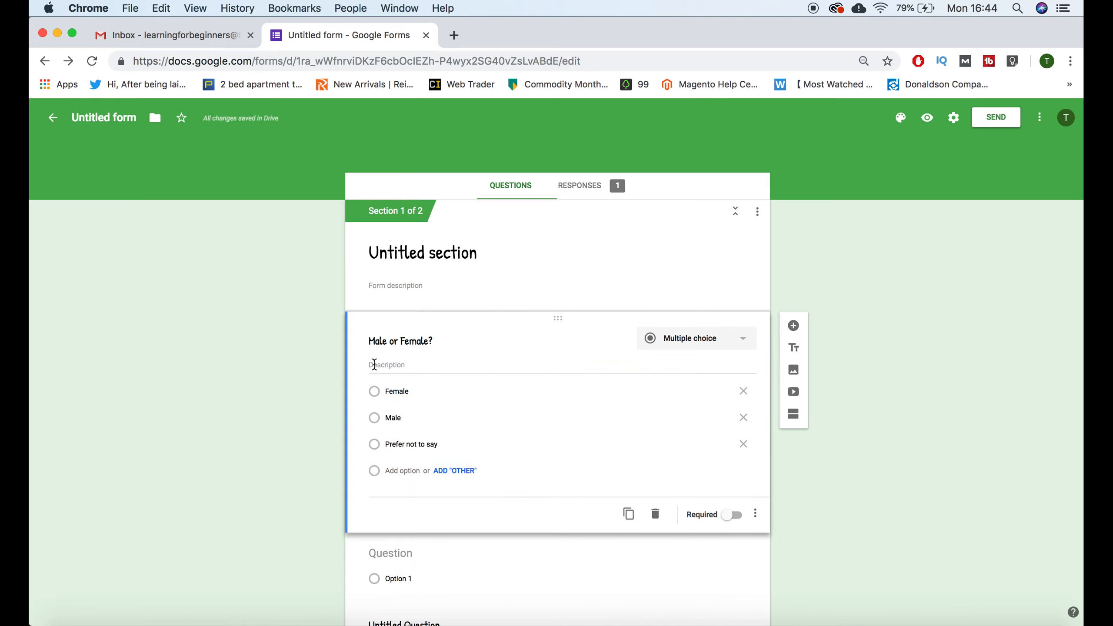
{"action": "left_click", "coordinate": [446, 367]}
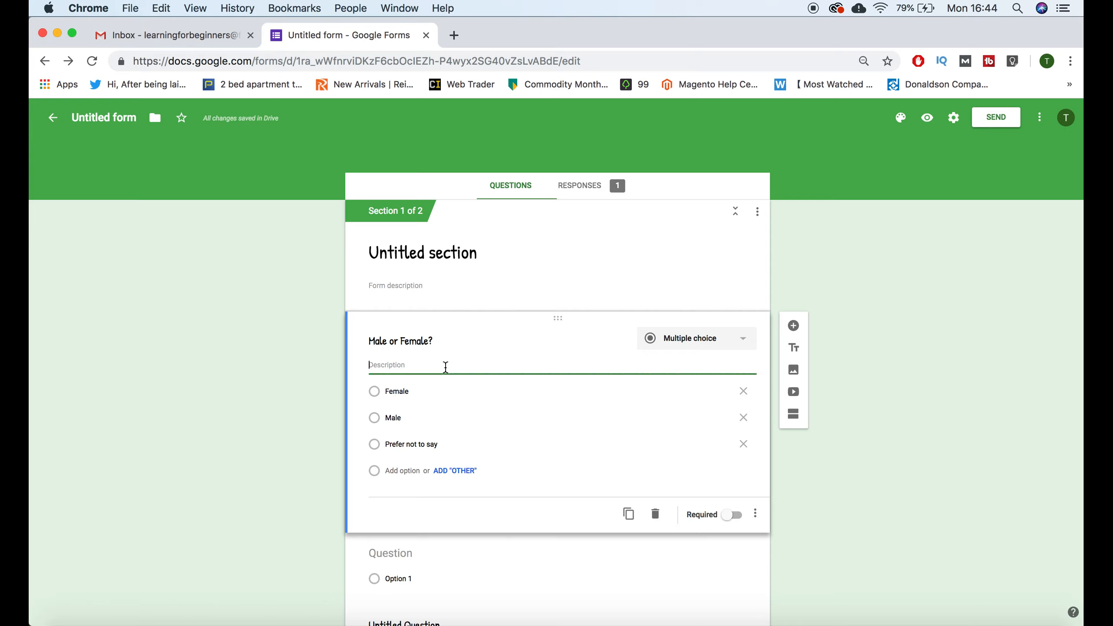
- Hide the description field of the "Male or Female?" question and turn off Shuffle option order
{"action": "left_click", "coordinate": [761, 521]}
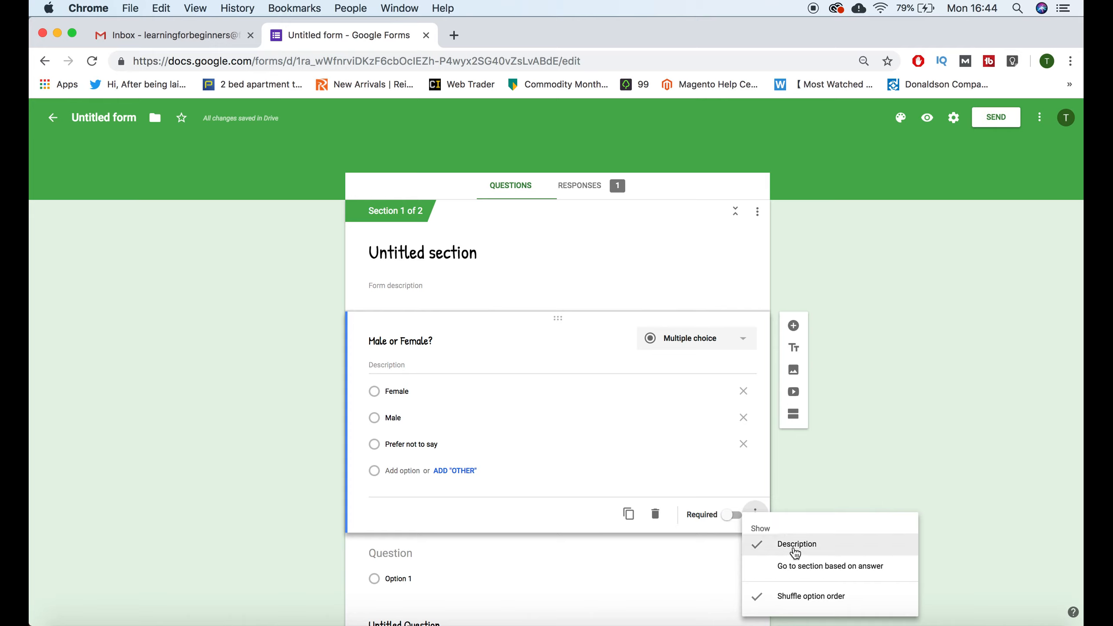
{"action": "left_click", "coordinate": [794, 545]}
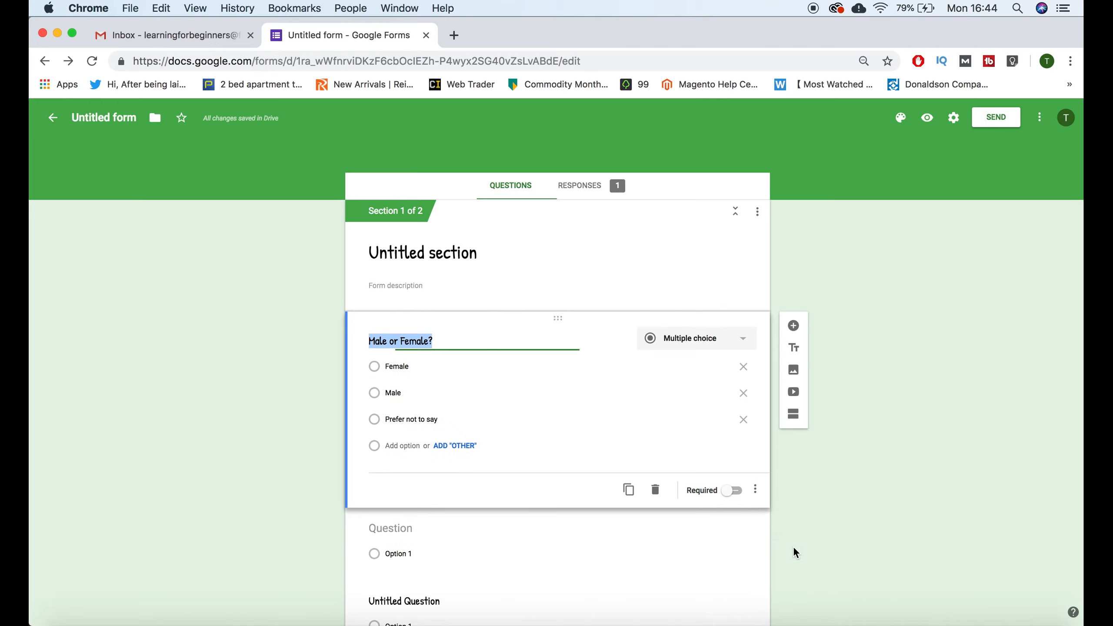
{"action": "left_click", "coordinate": [755, 489]}
{"action": "left_click", "coordinate": [769, 586]}
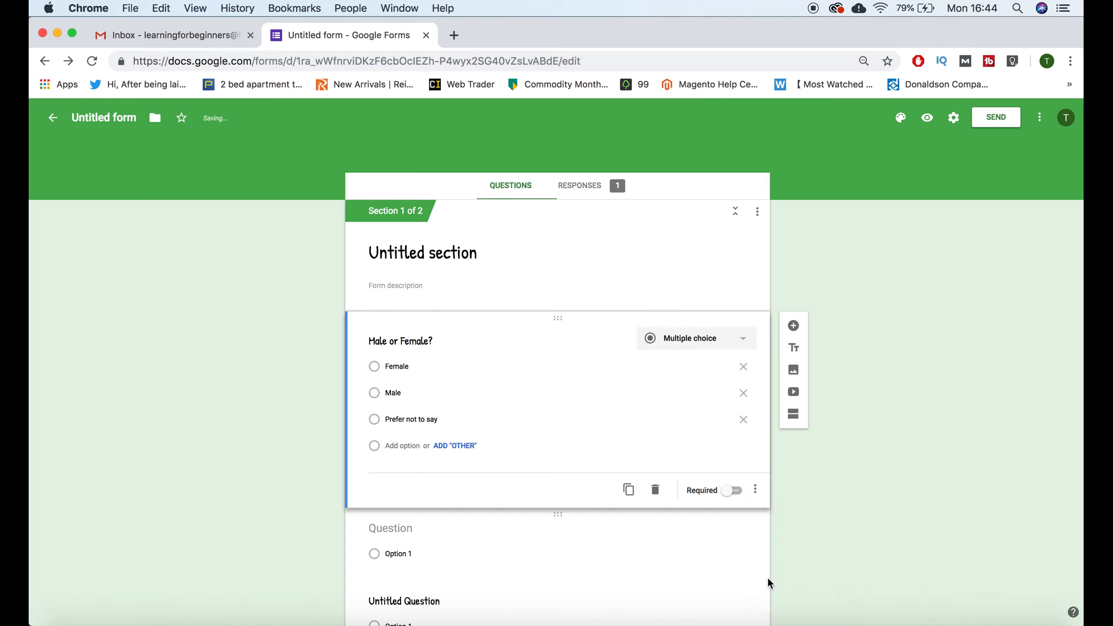
- Make the "Male or Female?" question required
{"action": "left_click", "coordinate": [739, 492]}
{"action": "left_click", "coordinate": [735, 491]}
{"action": "left_click", "coordinate": [735, 493]}
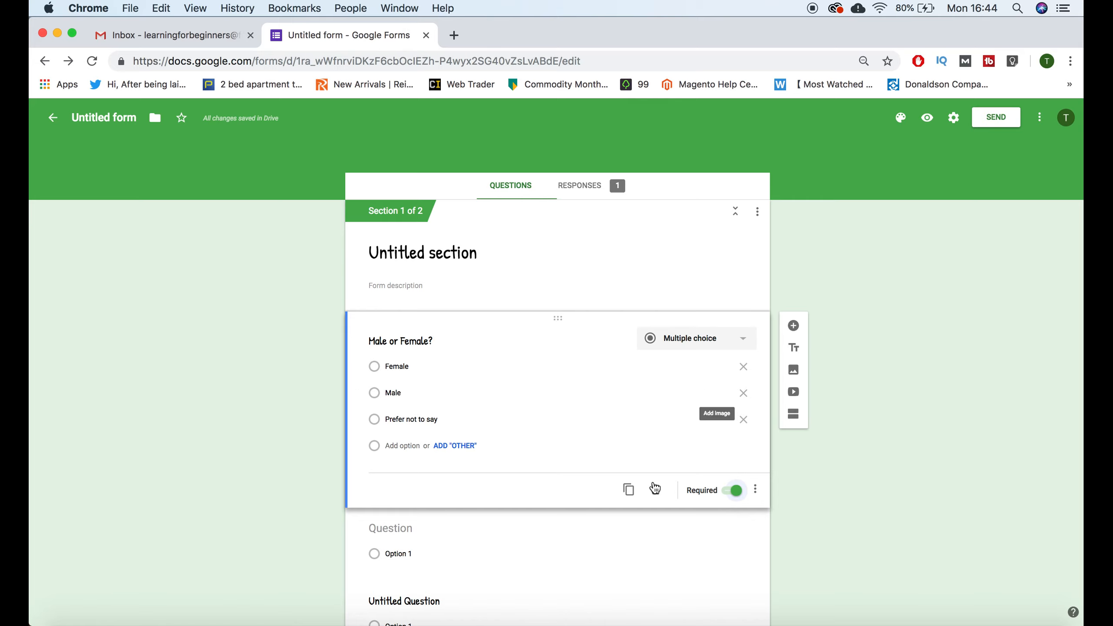
- Review the questions in both sections, including the date of birth and fruit questions in section 2
{"action": "scroll", "coordinate": [628, 472], "scroll_direction": "down", "scroll_amount": 5}
{"action": "scroll", "coordinate": [628, 472], "scroll_direction": "down", "scroll_amount": 3}
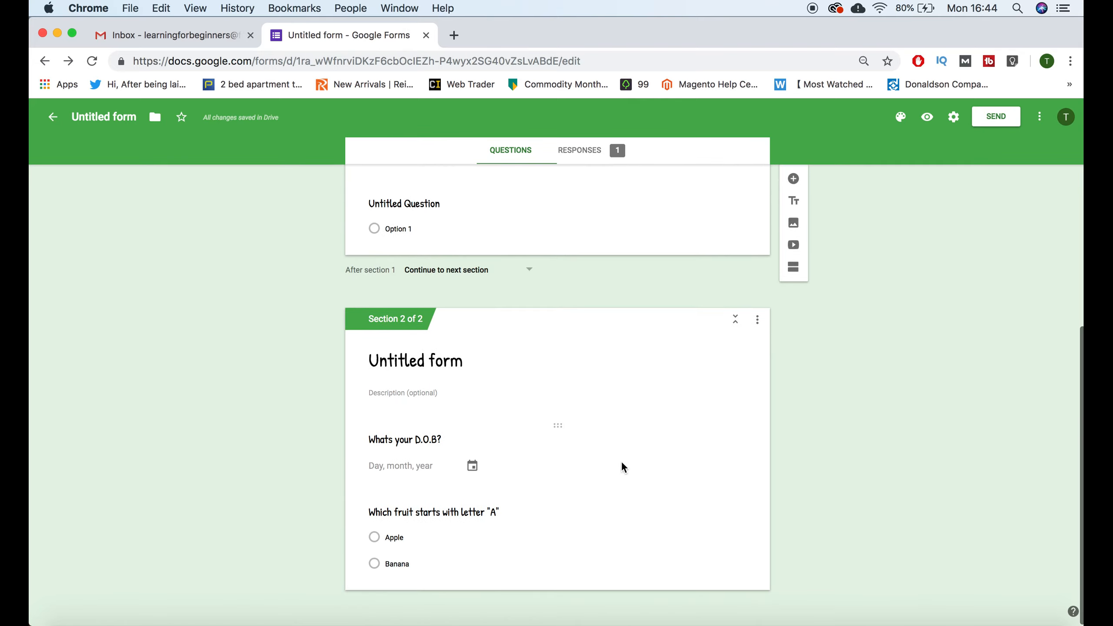
{"action": "left_click", "coordinate": [669, 552]}
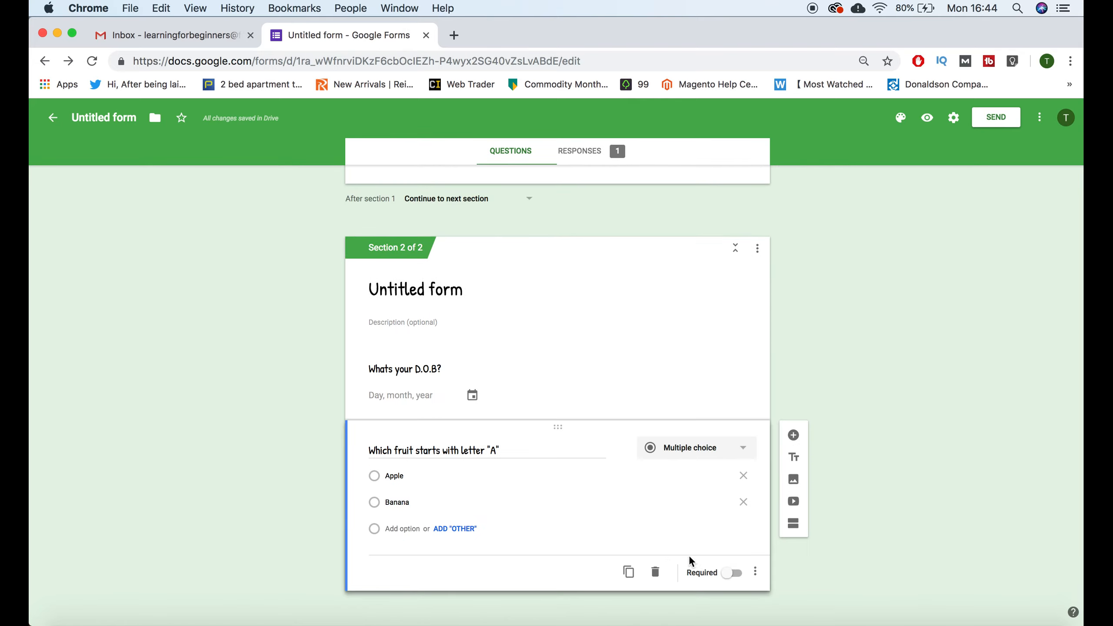
{"action": "scroll", "coordinate": [701, 510], "scroll_direction": "up", "scroll_amount": 8}
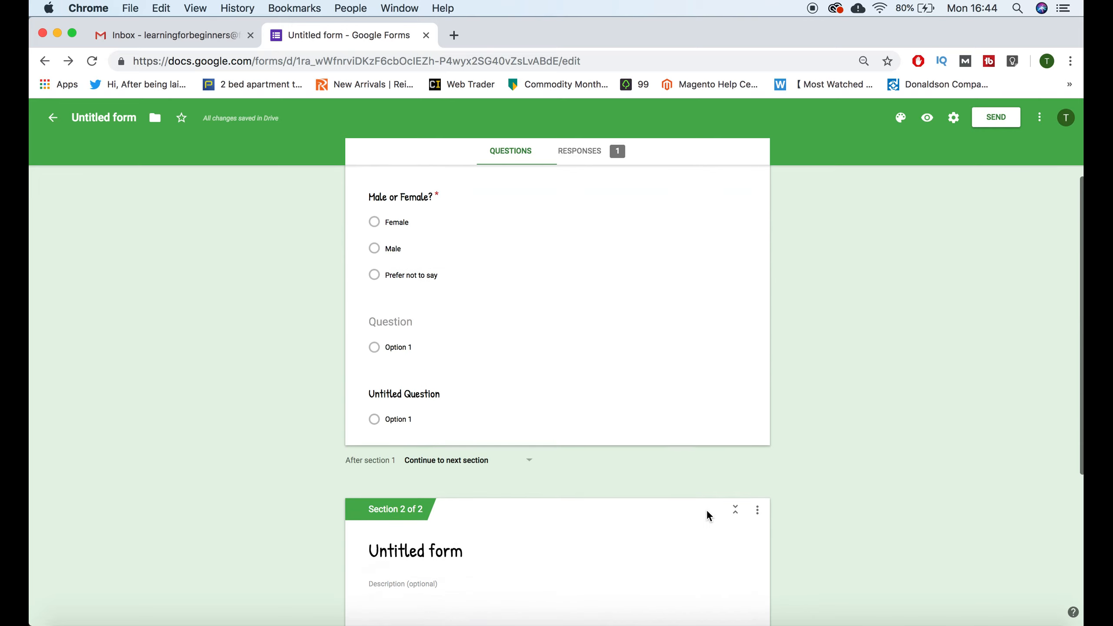
{"action": "scroll", "coordinate": [716, 487], "scroll_direction": "down", "scroll_amount": 8}
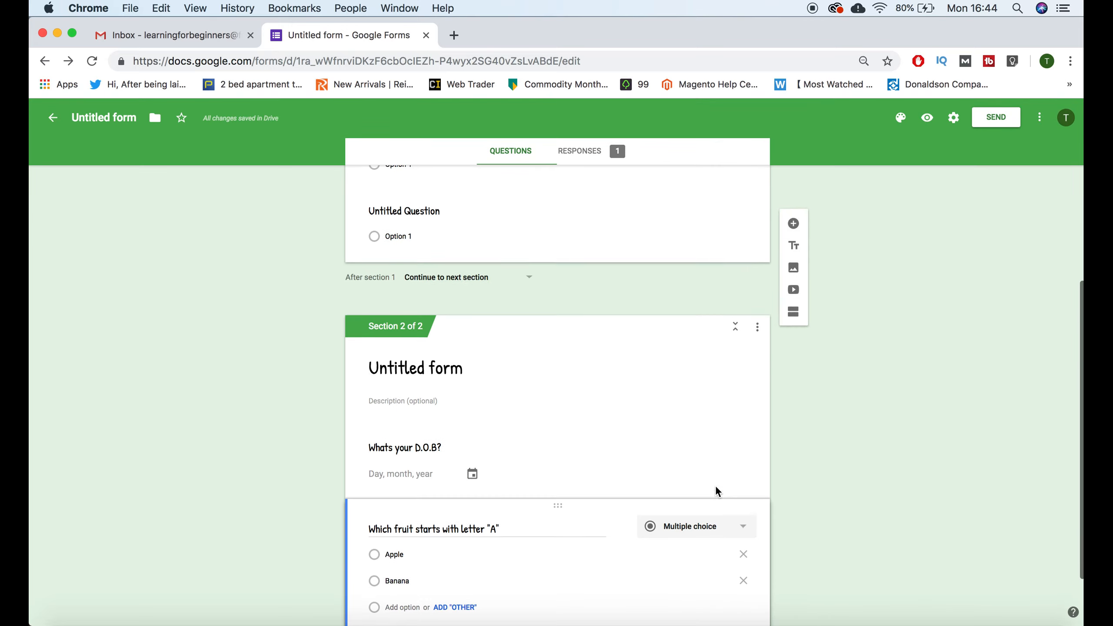
{"action": "left_click", "coordinate": [702, 372]}
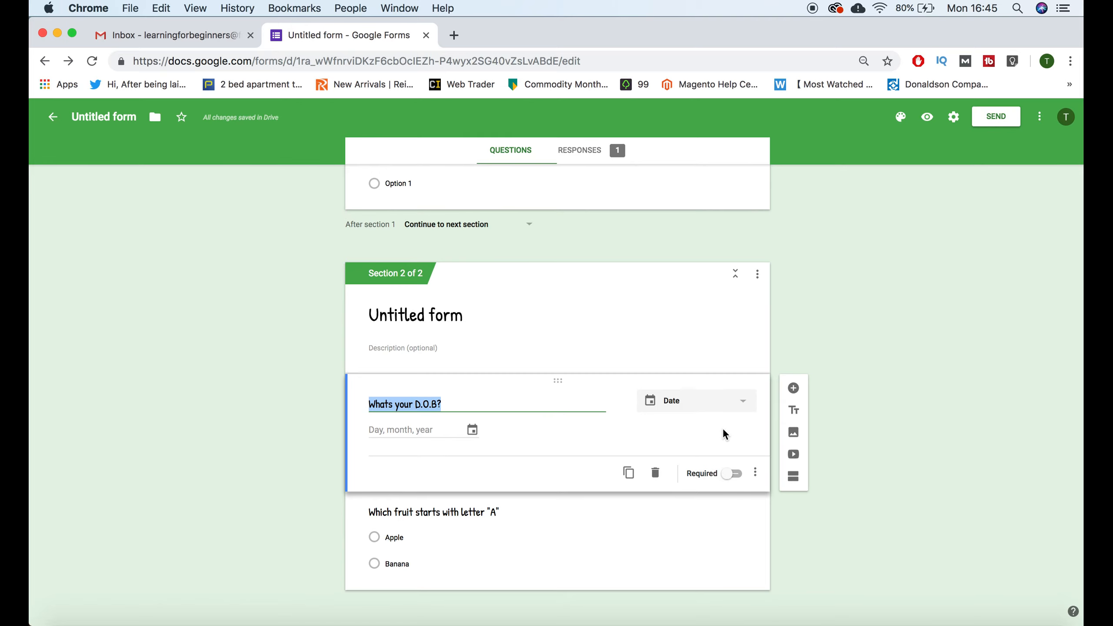
{"action": "left_click", "coordinate": [1066, 248]}
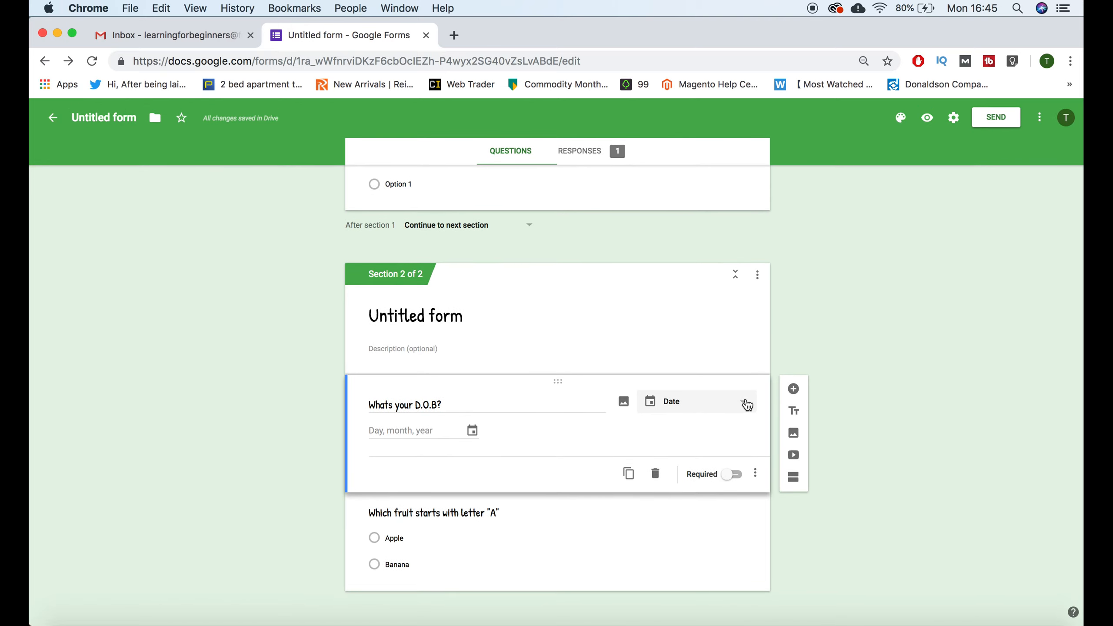
{"action": "left_click", "coordinate": [857, 364]}
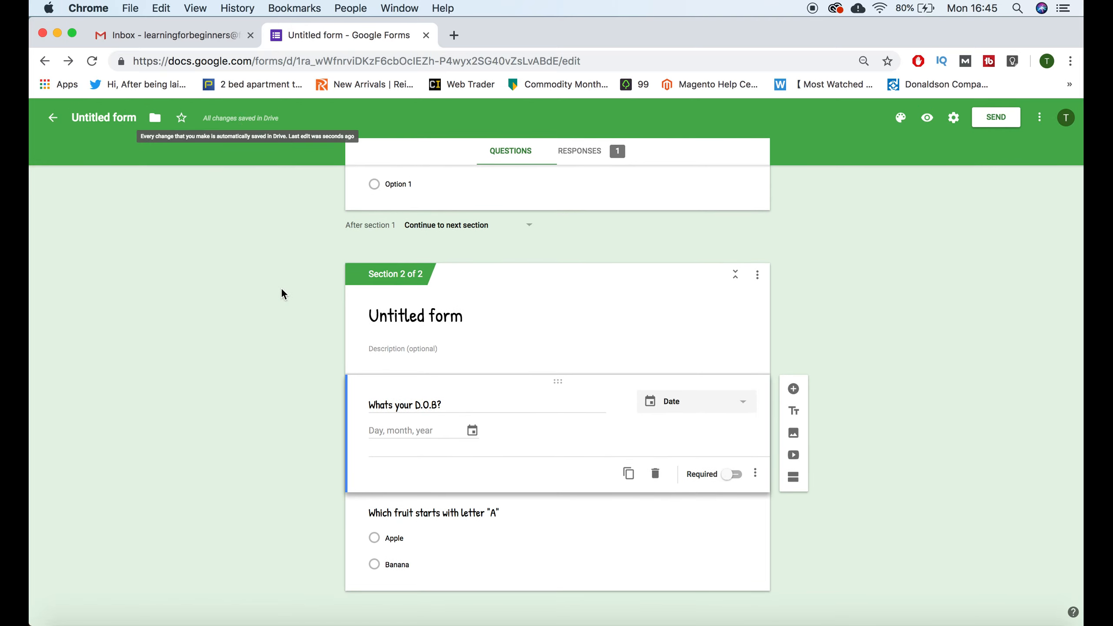
{"action": "left_click", "coordinate": [565, 520]}
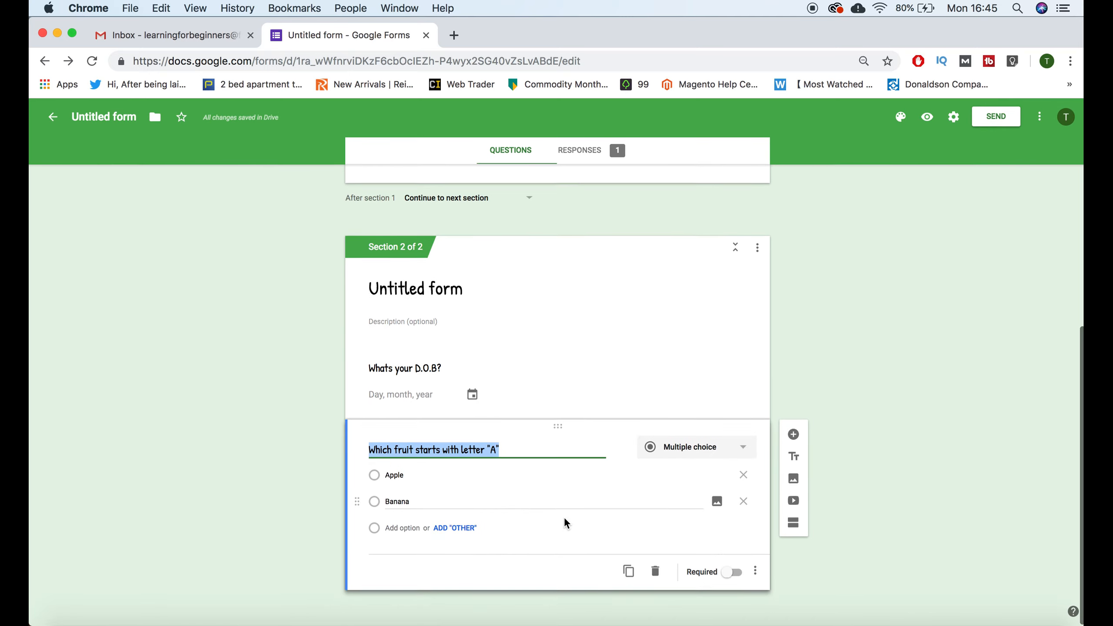
- Try Submit form as the action after section 1 and restore Continue to next section
{"action": "scroll", "coordinate": [563, 516], "scroll_direction": "up", "scroll_amount": 6}
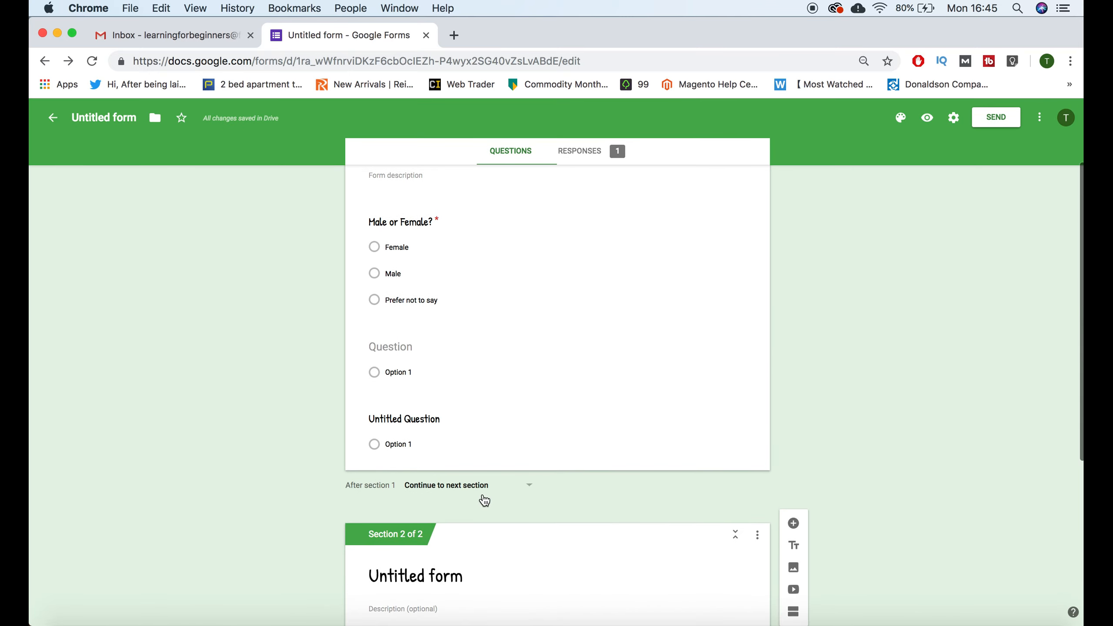
{"action": "left_click", "coordinate": [475, 486]}
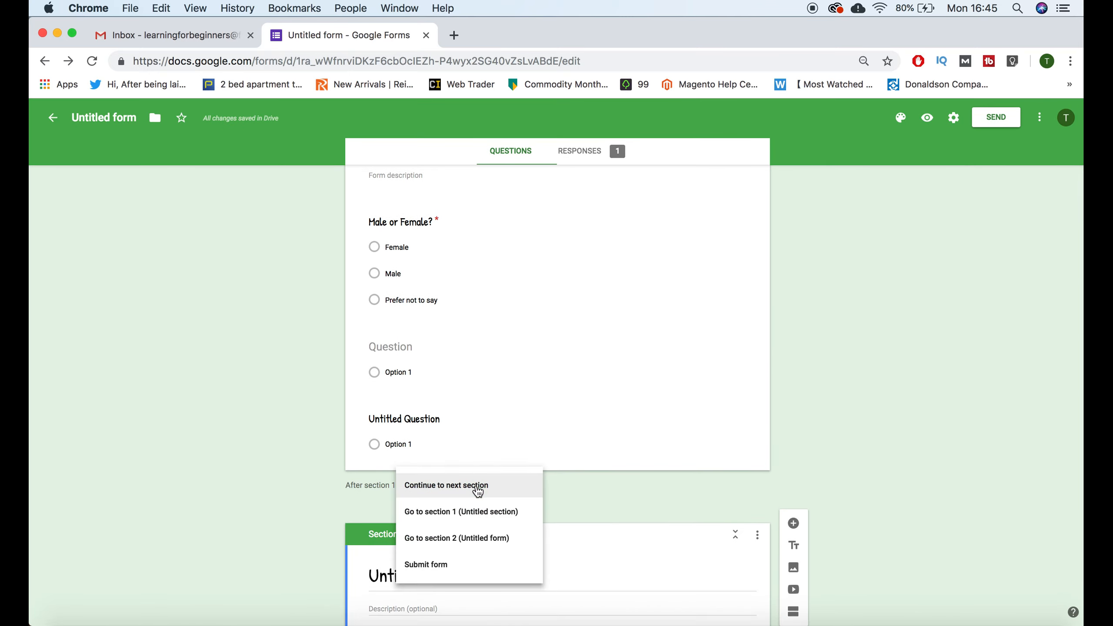
{"action": "left_click", "coordinate": [474, 570]}
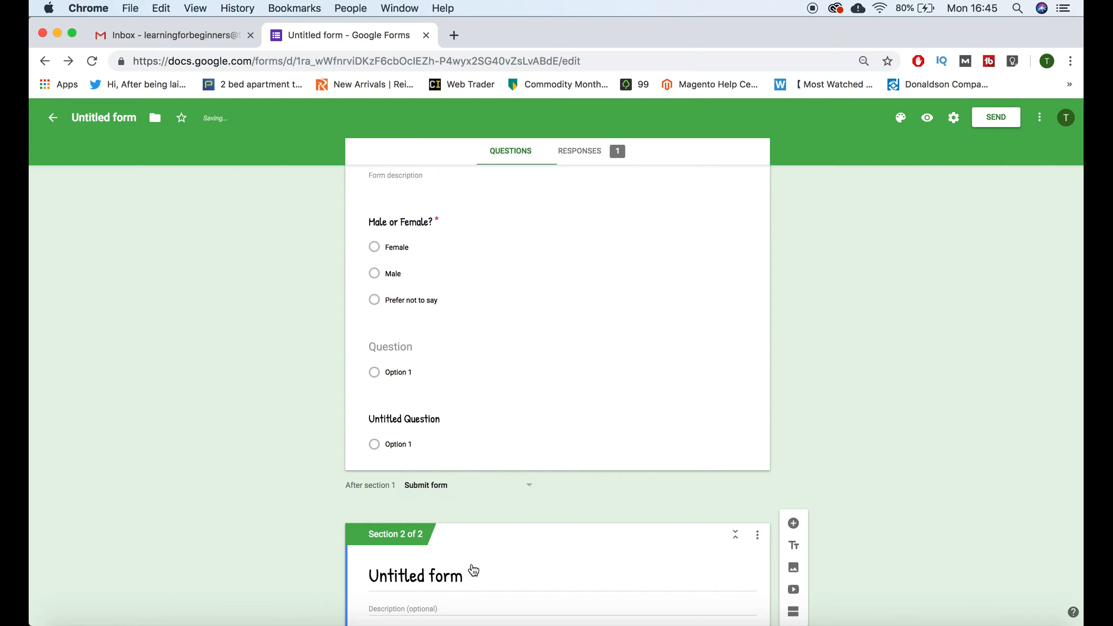
{"action": "left_click", "coordinate": [433, 486]}
{"action": "left_click", "coordinate": [495, 407]}
- Preview the form and try to advance past the first section without answering the required question
{"action": "scroll", "coordinate": [434, 550], "scroll_direction": "down", "scroll_amount": 1}
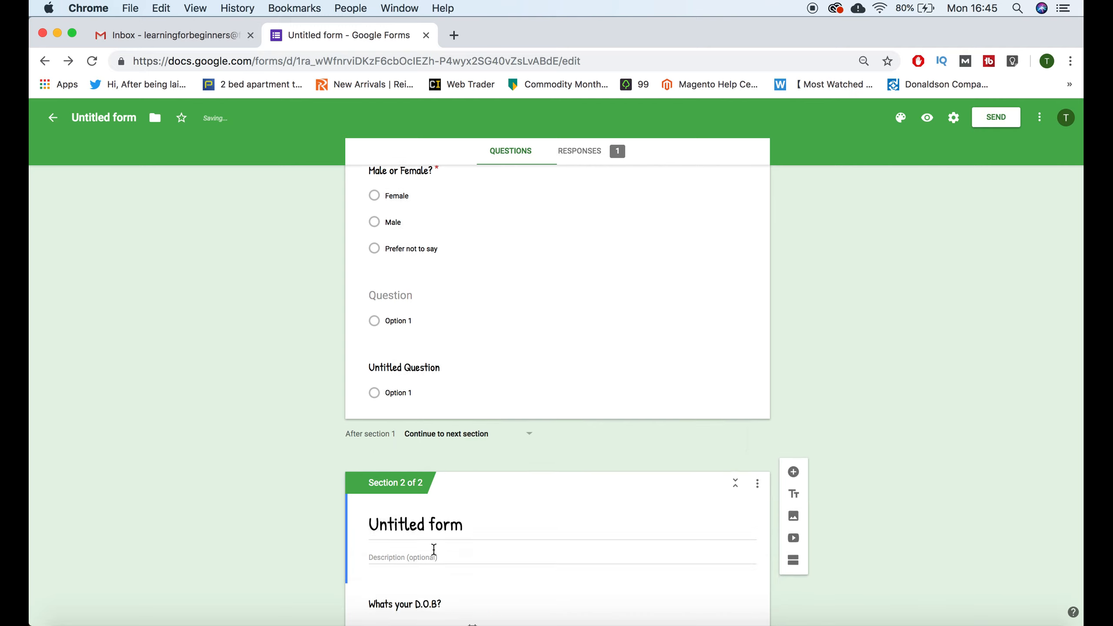
{"action": "scroll", "coordinate": [433, 549], "scroll_direction": "down", "scroll_amount": 3}
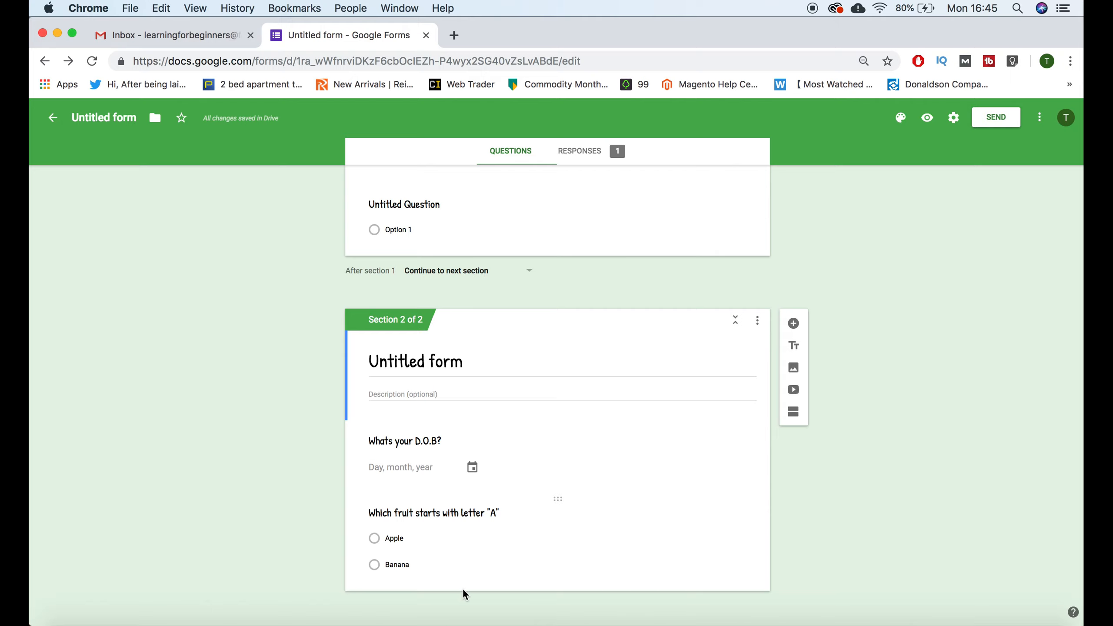
{"action": "left_click", "coordinate": [928, 117]}
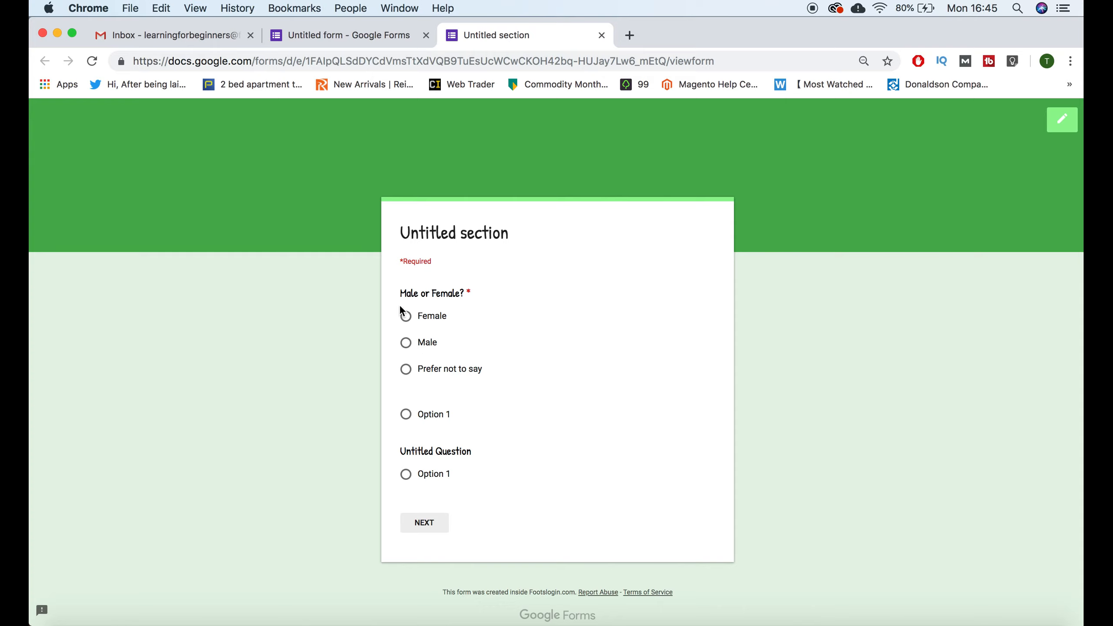
{"action": "left_click", "coordinate": [431, 527]}
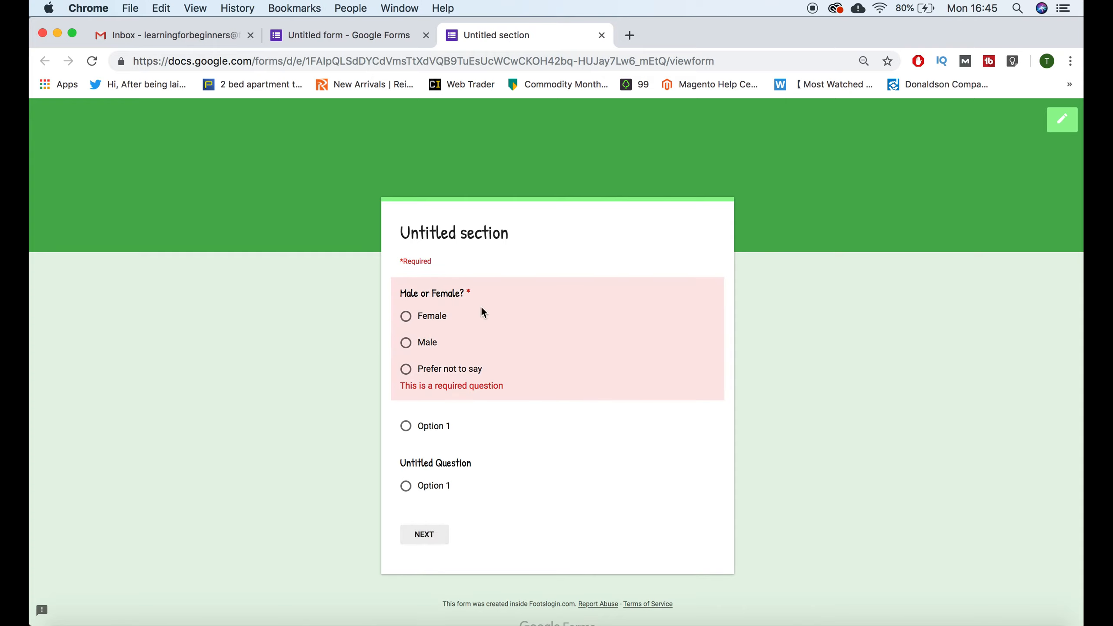
- Submit a test response with Female chosen and the second section left blank, and close the form preview
{"action": "left_click", "coordinate": [406, 316]}
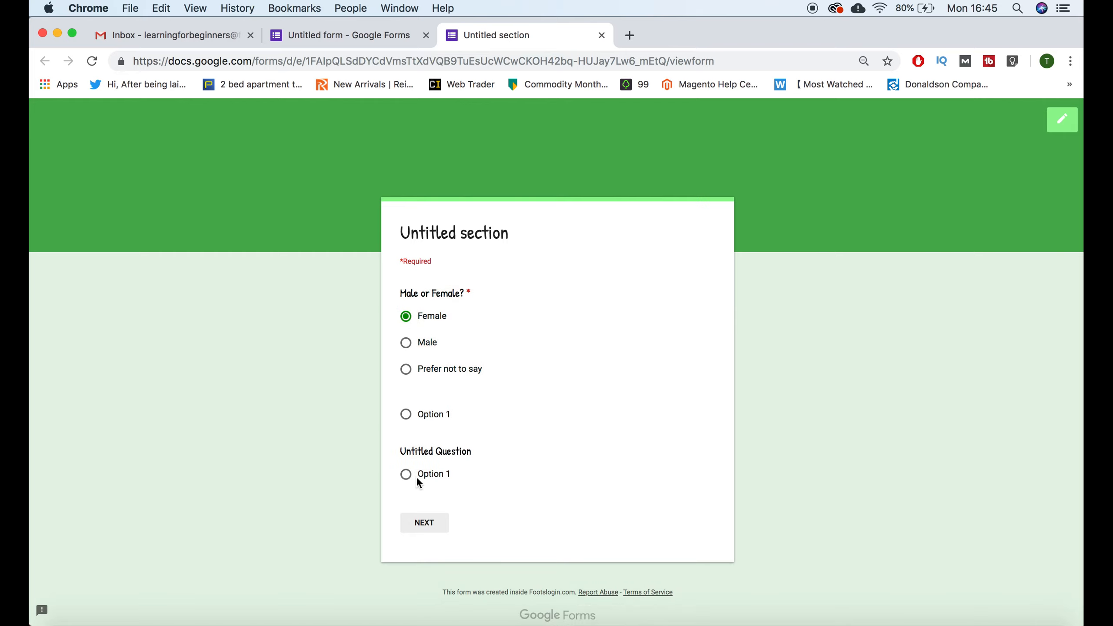
{"action": "left_click", "coordinate": [426, 523]}
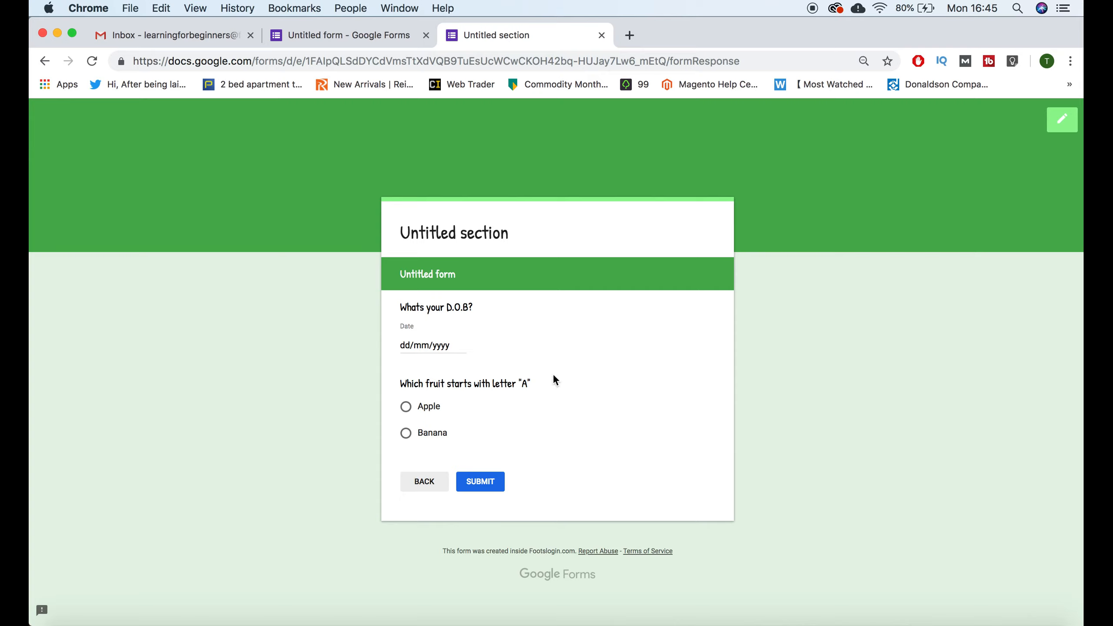
{"action": "left_click", "coordinate": [479, 484]}
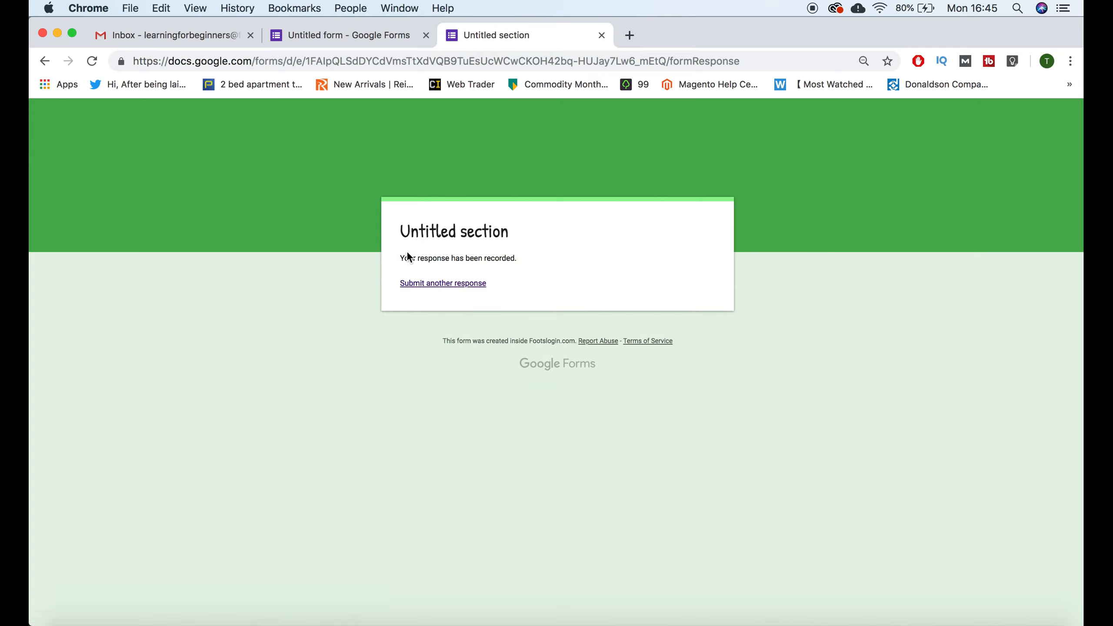
{"action": "left_click", "coordinate": [601, 35]}
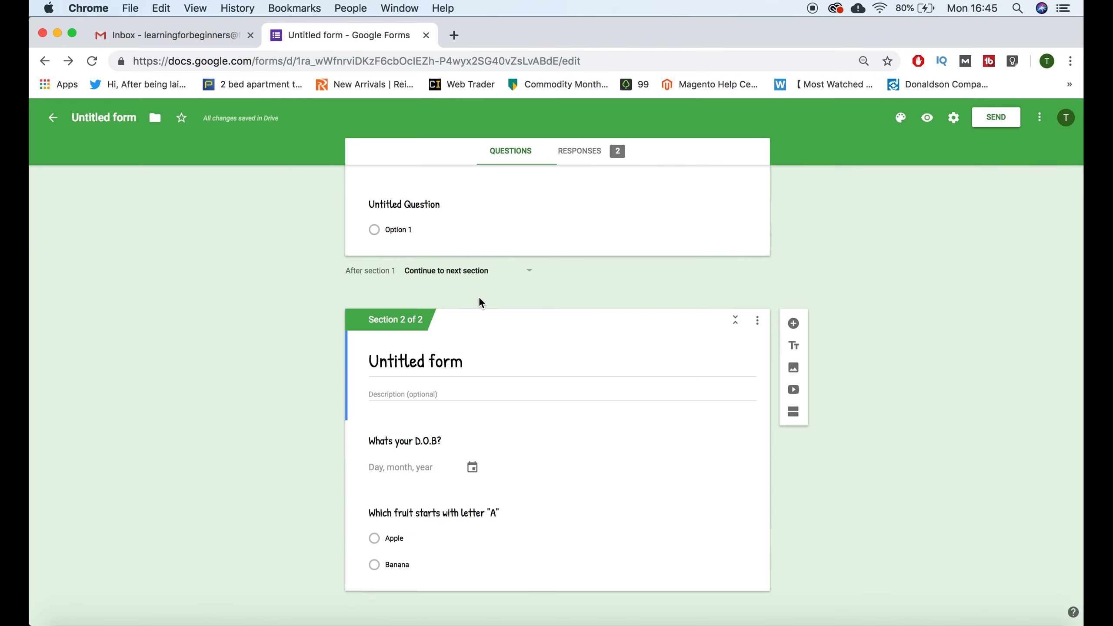
- Allow respondents to edit their answers after submitting in the form's general settings
{"action": "left_click", "coordinate": [954, 117]}
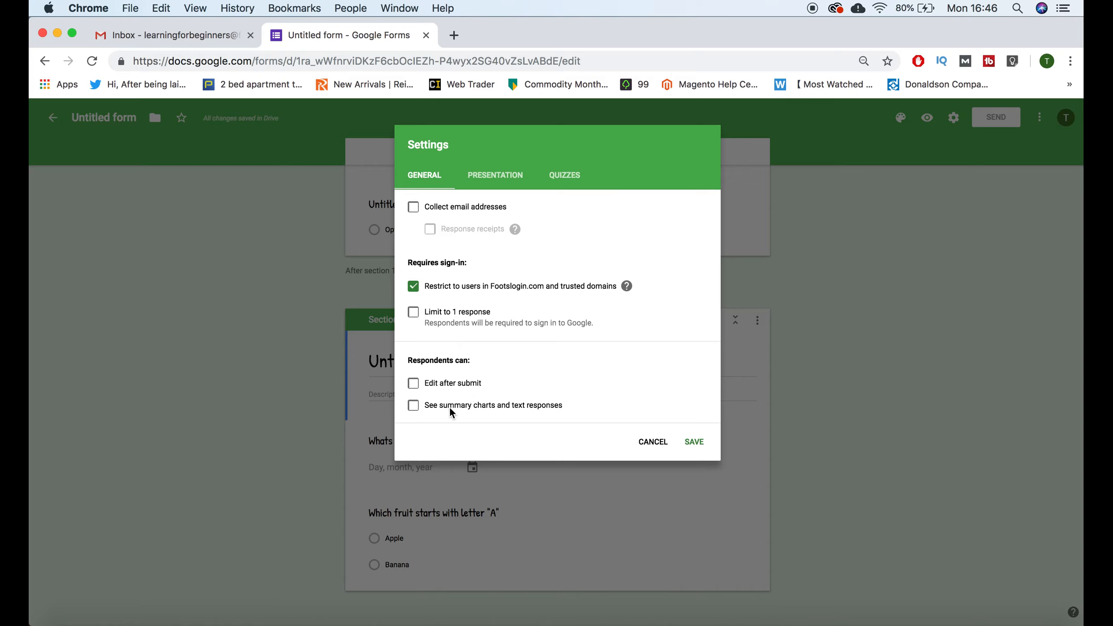
{"action": "left_click", "coordinate": [455, 378]}
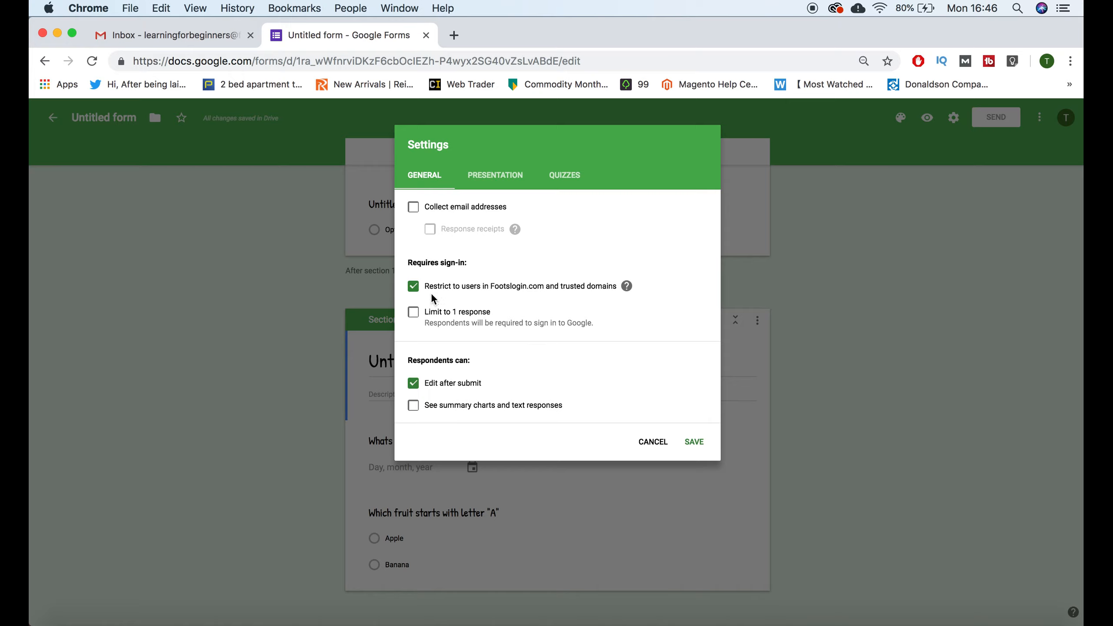